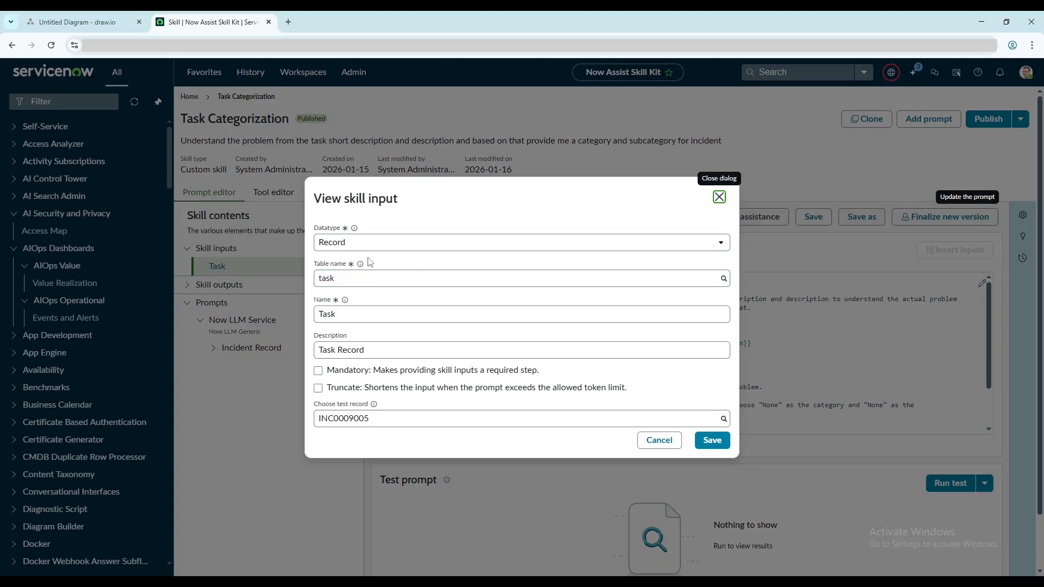
# Step: Change the Task skill input's datatype to String and rename it "Task Short Description"
pyautogui.click(362, 243)
pyautogui.click(349, 279)
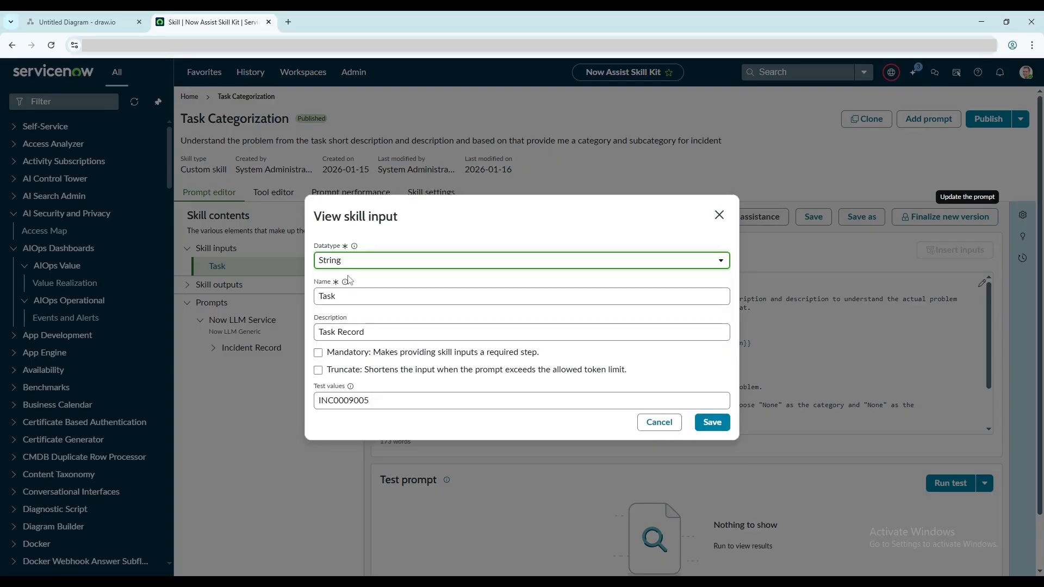
pyautogui.click(343, 297)
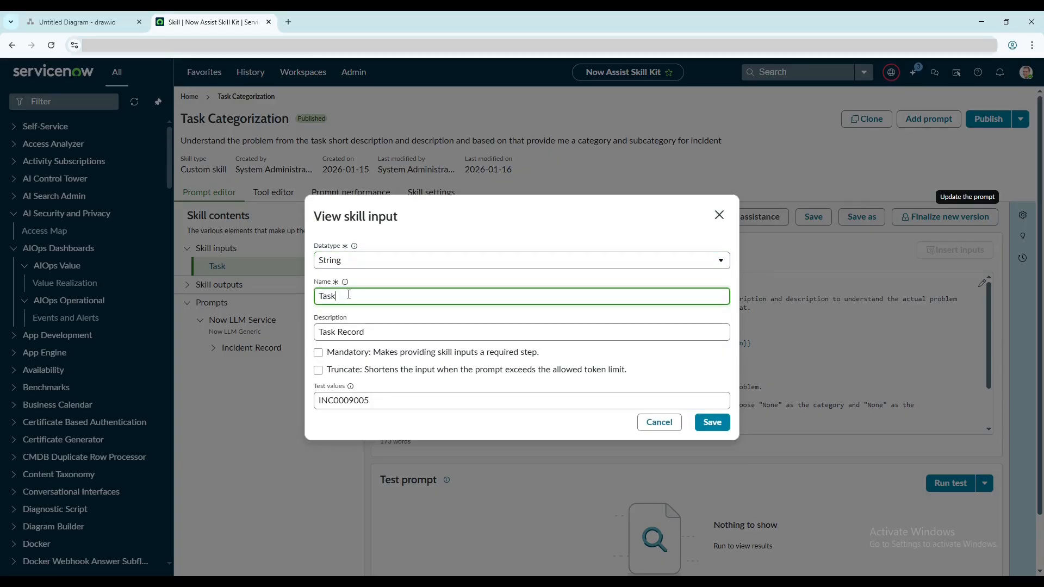
pyautogui.write('Sh')
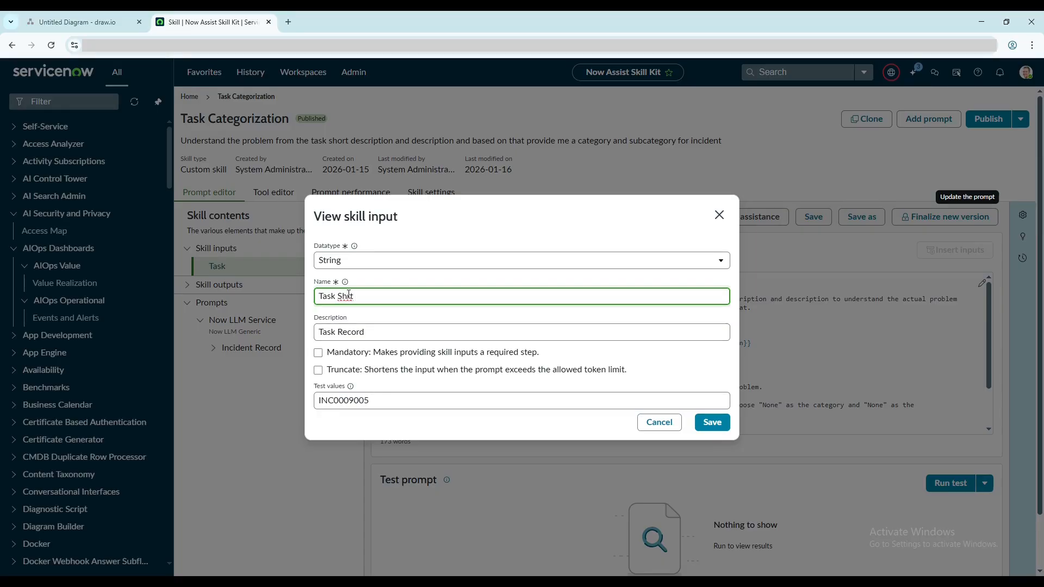
pyautogui.write('ort Dscription')
pyautogui.doubleClick(370, 297)
pyautogui.write('D')
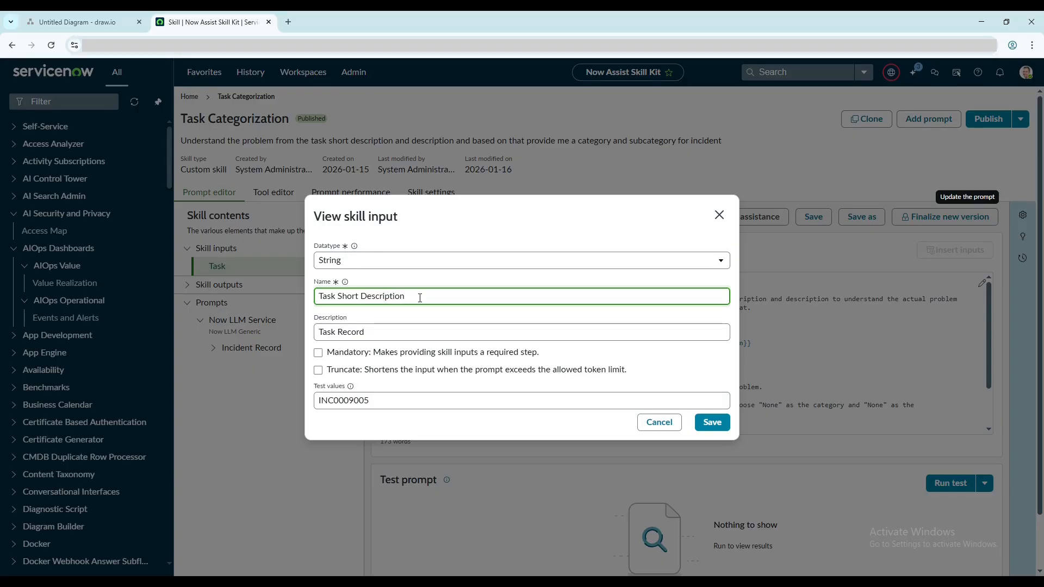
pyautogui.click(687, 368)
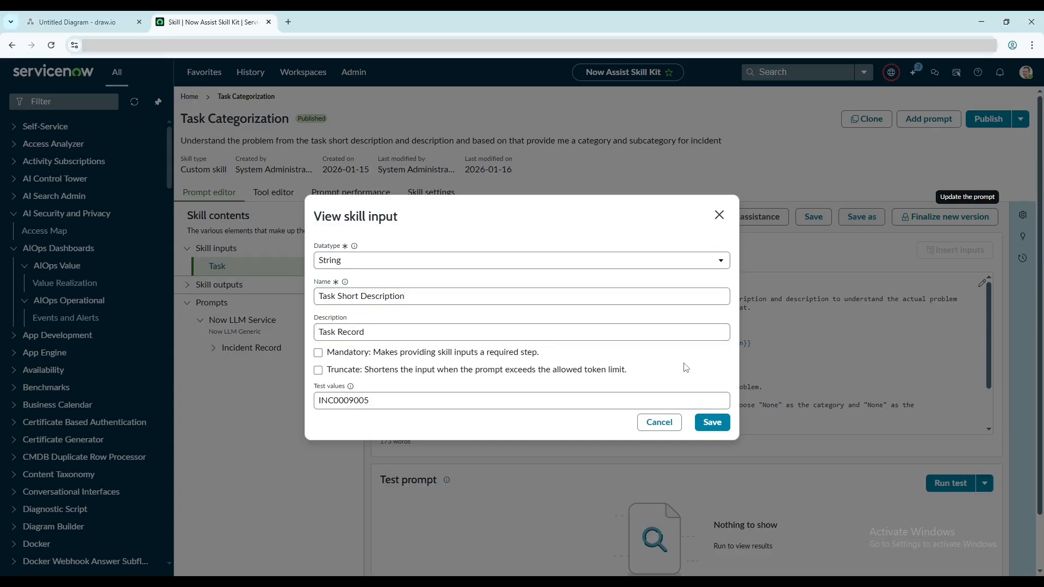
# Step: Clear the test value of the Task Short Description input and save the skill input
pyautogui.click(344, 402)
pyautogui.doubleClick(344, 402)
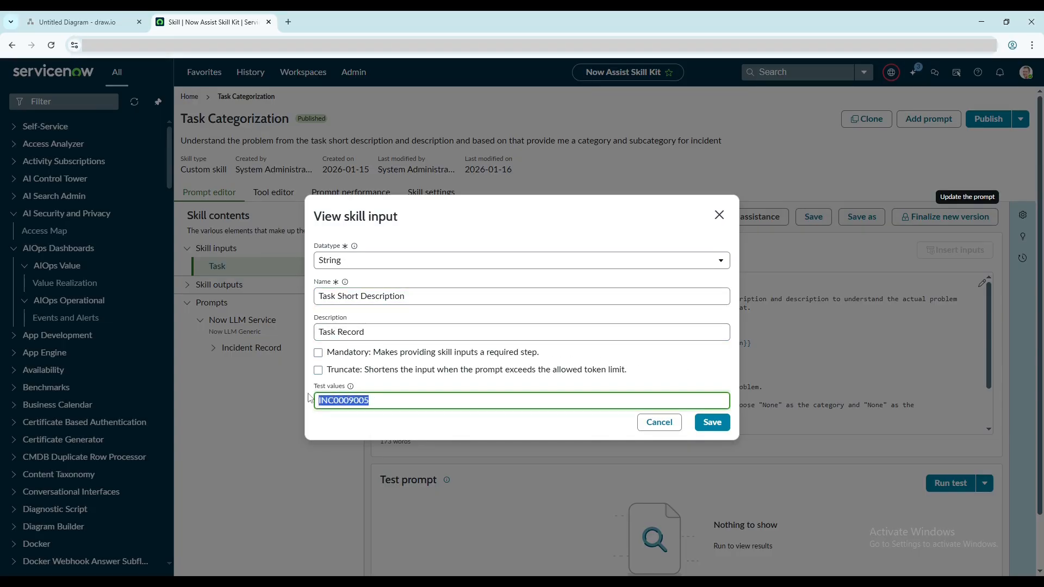
pyautogui.press('BackSpace')
pyautogui.click(383, 428)
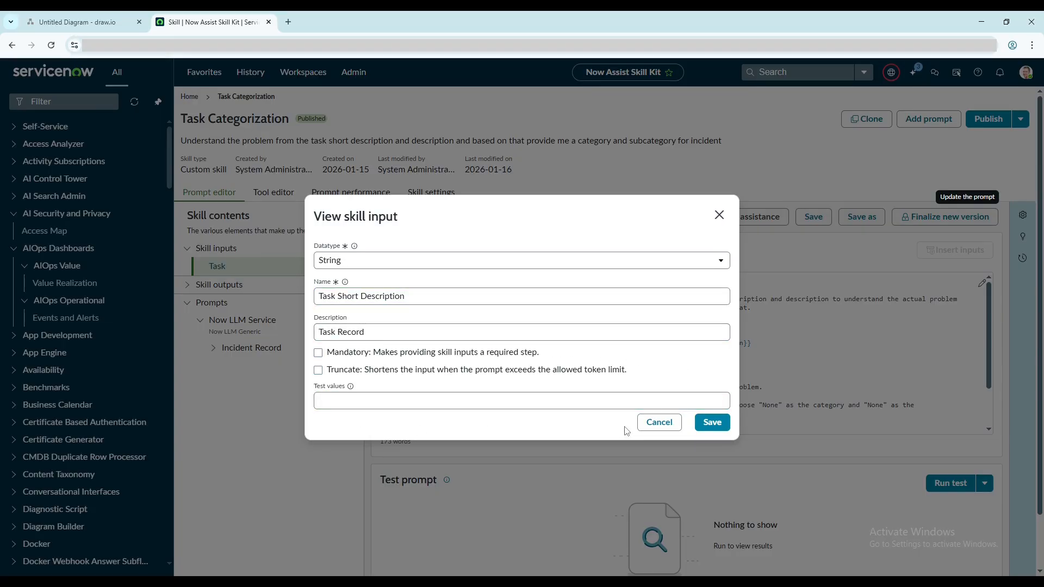
pyautogui.click(724, 430)
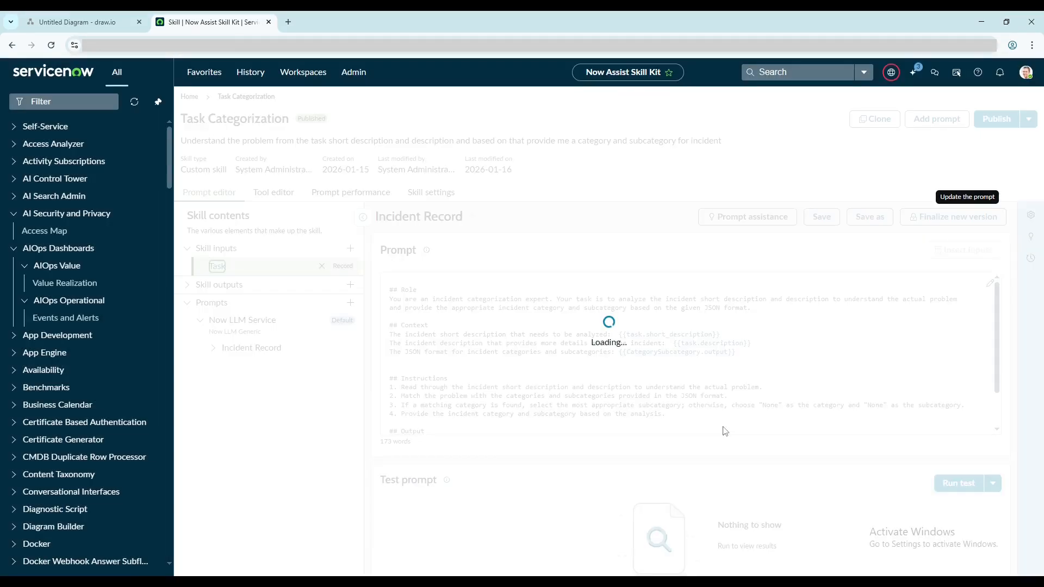
# Step: Add a second skill input with datatype String and the name "Task Description"
pyautogui.click(350, 248)
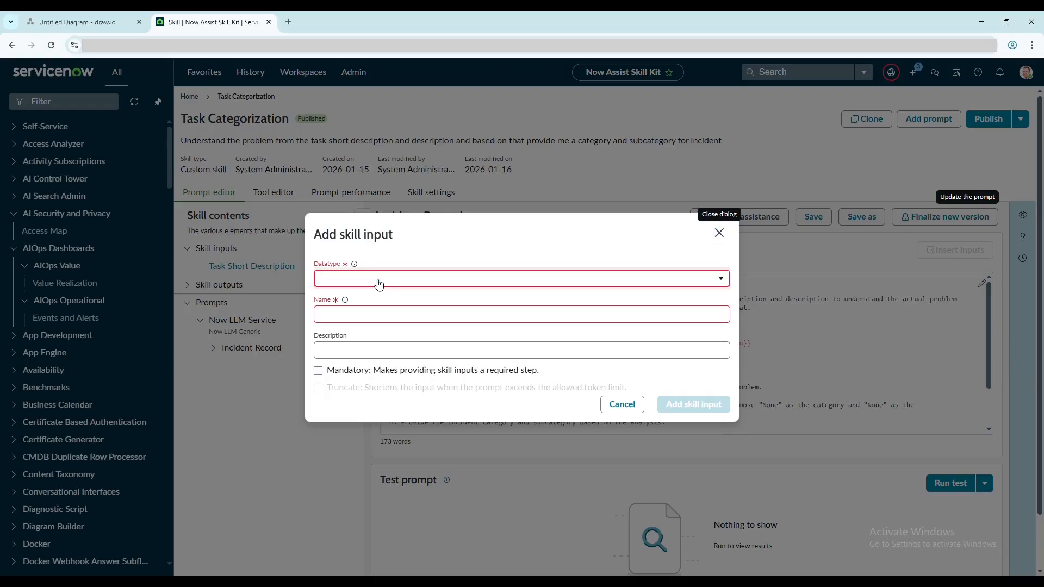
pyautogui.click(377, 280)
pyautogui.click(349, 314)
pyautogui.click(363, 293)
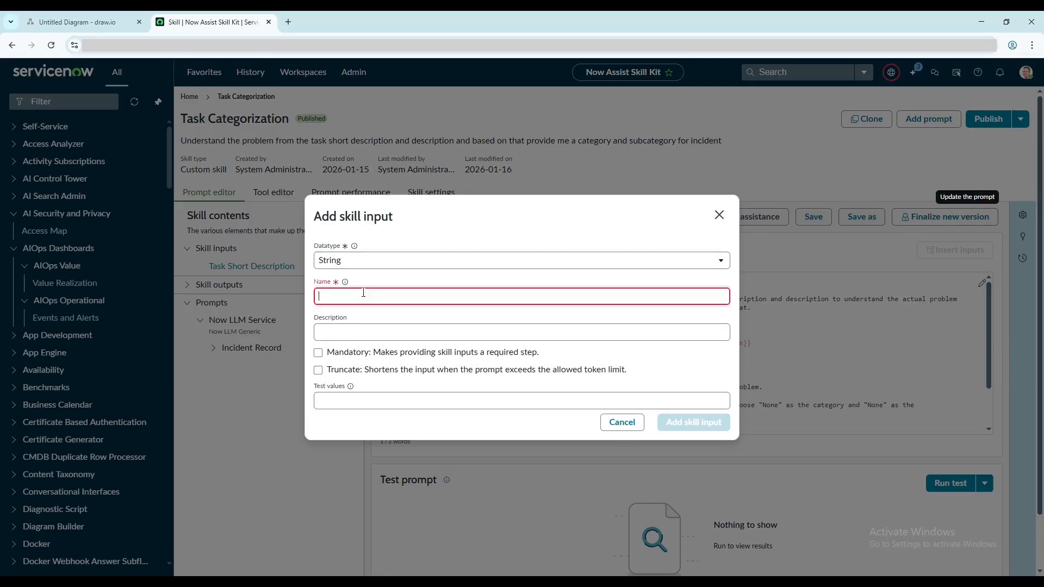
pyautogui.write('Task ')
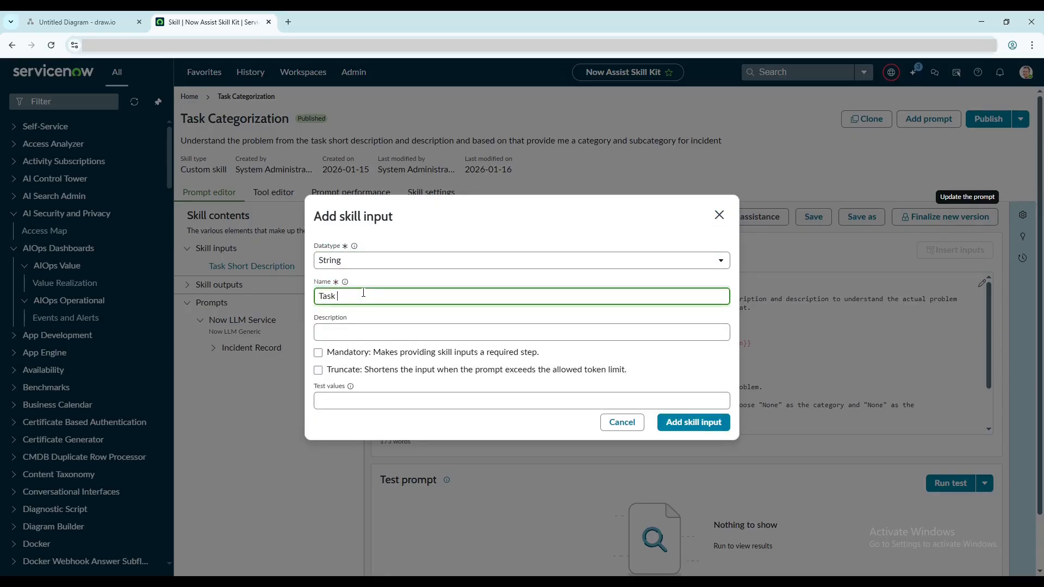
pyautogui.write('Descr')
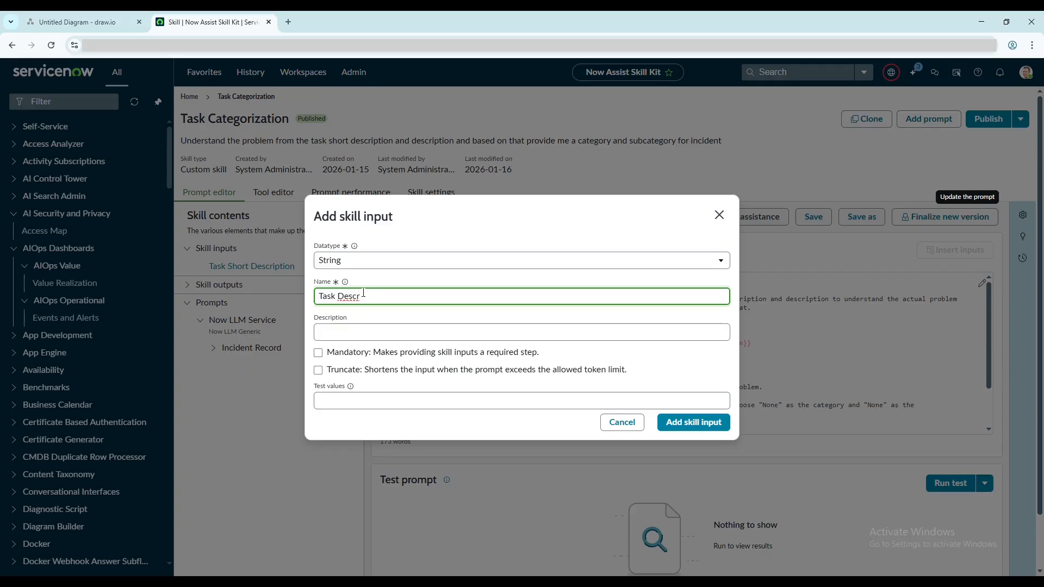
pyautogui.write('iption')
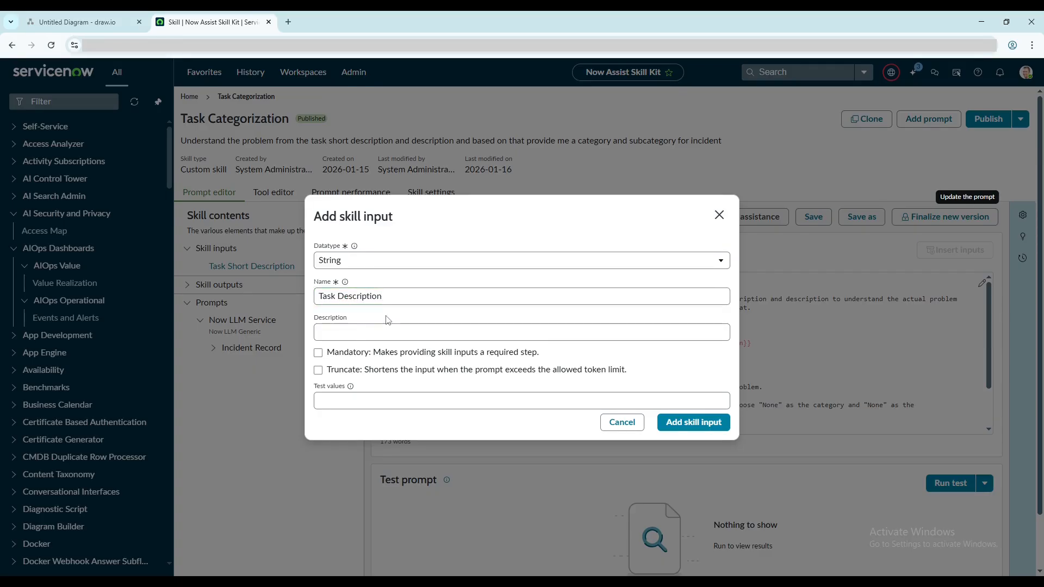
pyautogui.click(698, 426)
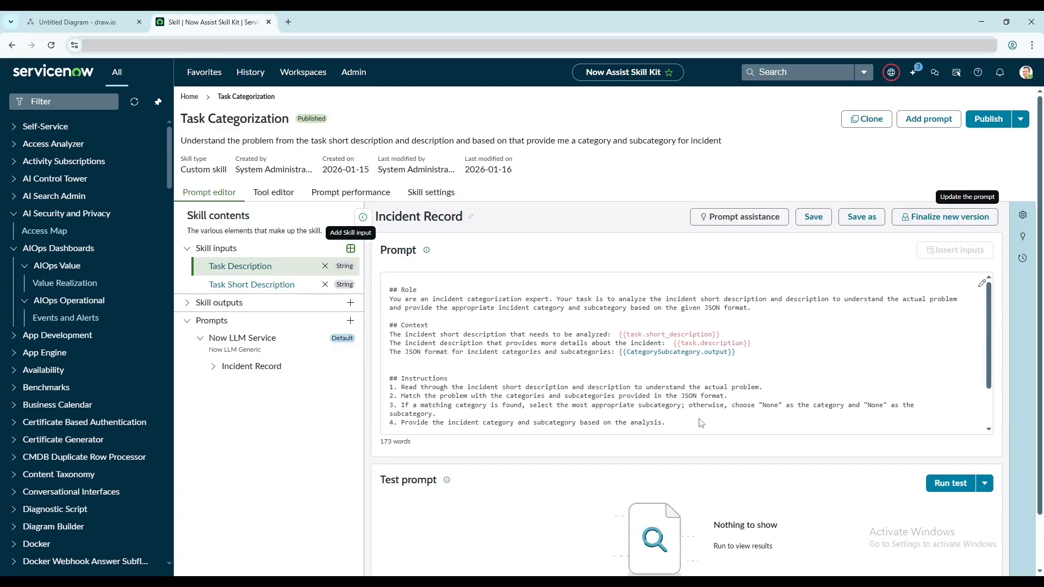
# Step: Make the prompt editable and replace the {{task.short_description}} reference in the Context section with the Task Short Description input
pyautogui.click(982, 283)
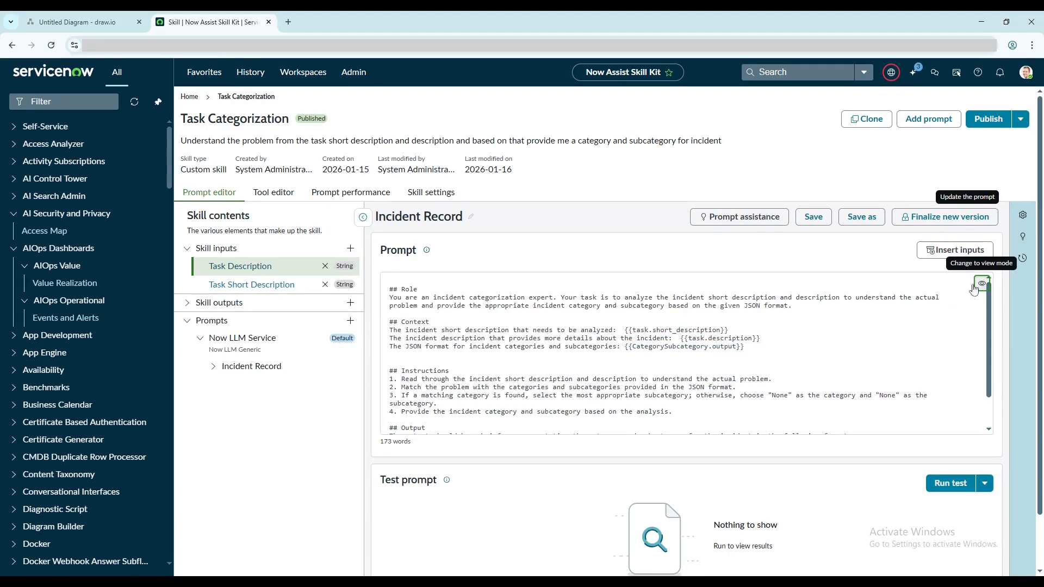
pyautogui.scroll(-1, 728, 325)
pyautogui.moveTo(735, 292); pyautogui.dragTo(626, 292)
pyautogui.press('BackSpace')
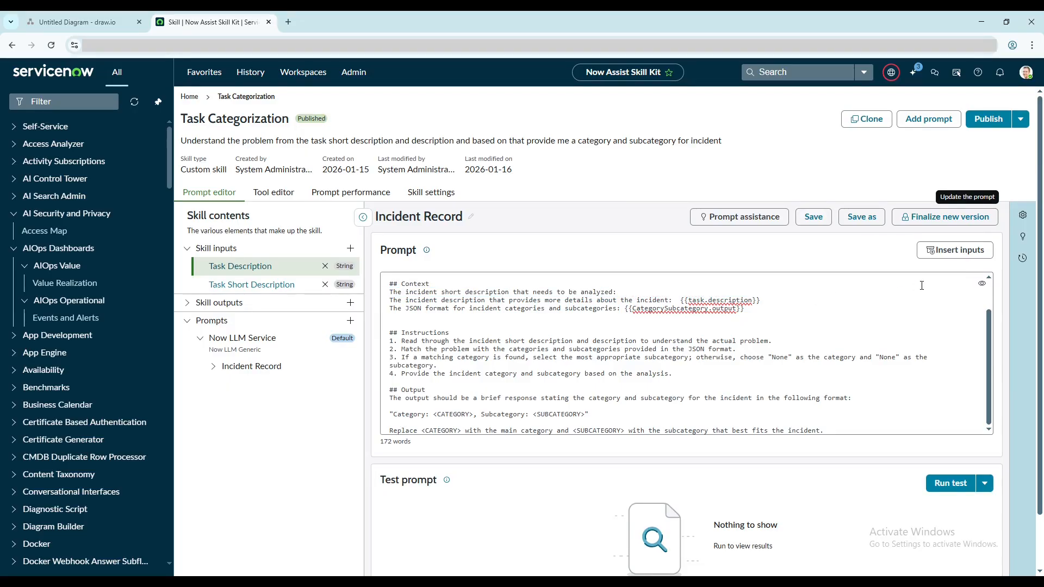
pyautogui.click(957, 251)
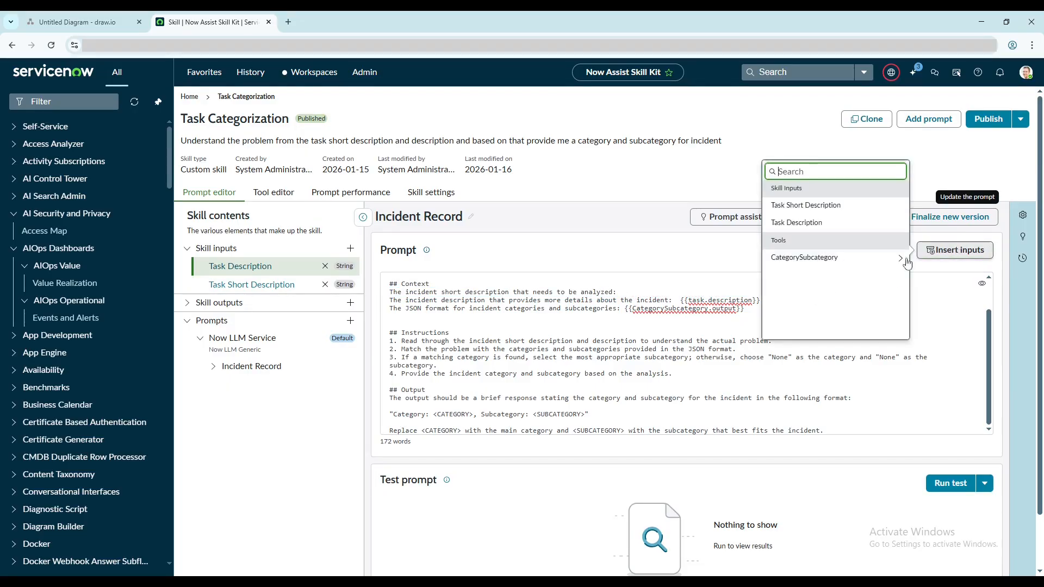
pyautogui.click(822, 211)
# Step: Replace the {{task.description}} reference in the prompt with the Task Description input and save the prompt
pyautogui.moveTo(764, 300); pyautogui.dragTo(707, 301)
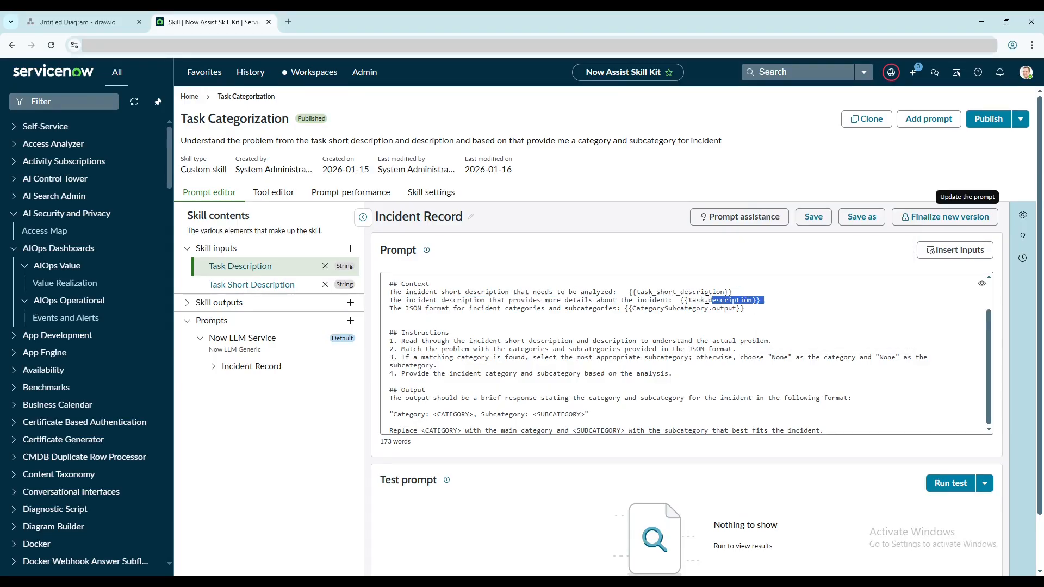
pyautogui.click(958, 250)
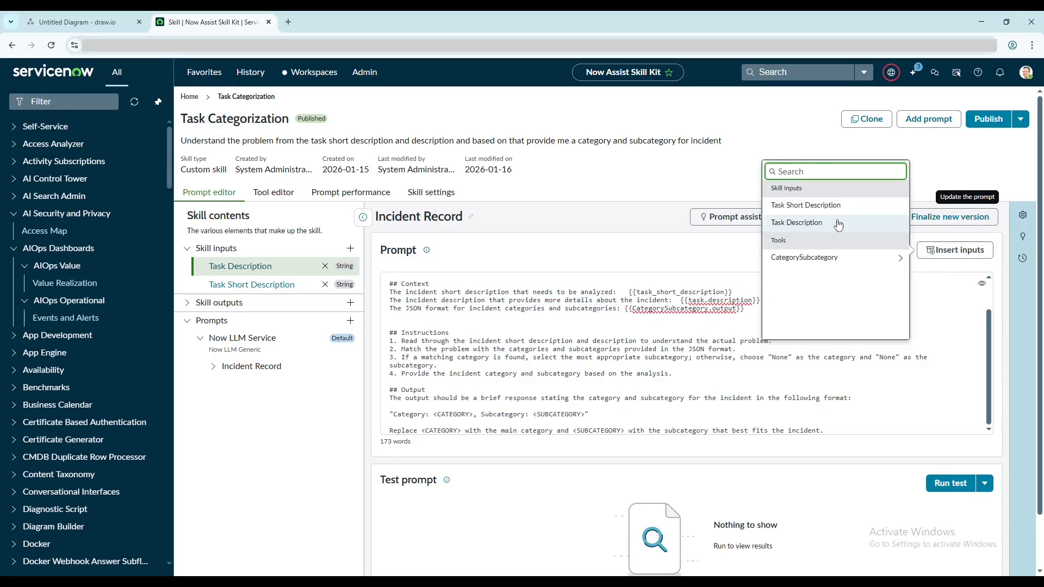
pyautogui.click(649, 338)
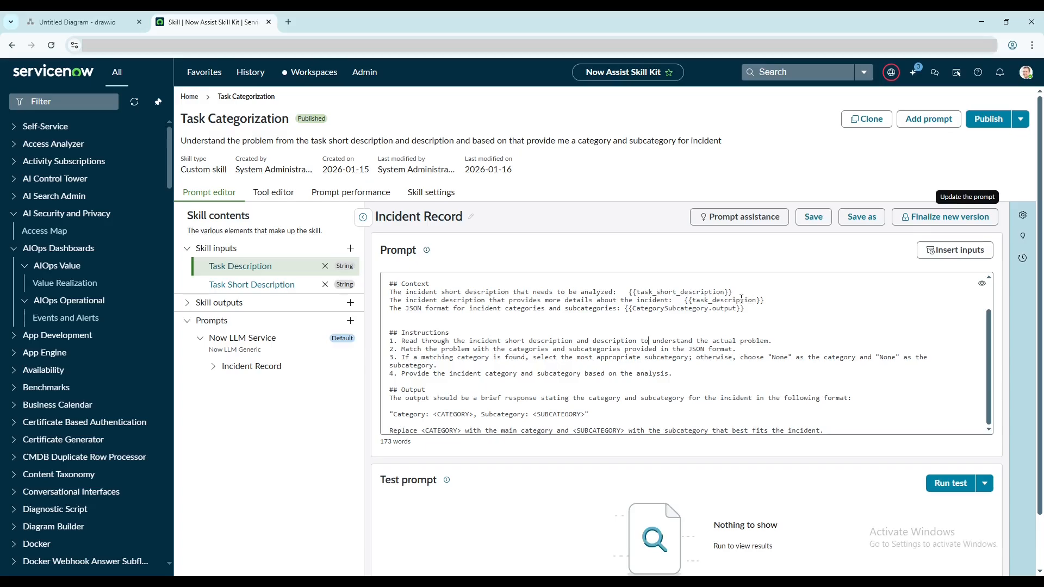
pyautogui.click(814, 219)
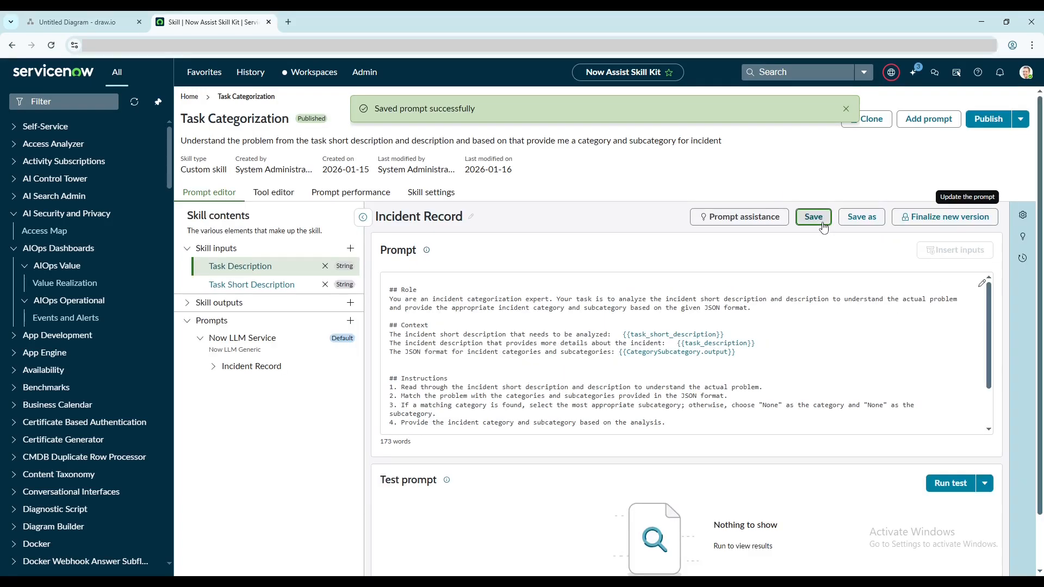
# Step: Open and cancel the prompt's test run, and finalize the new version as the default prompt for Now LLM Service
pyautogui.click(945, 484)
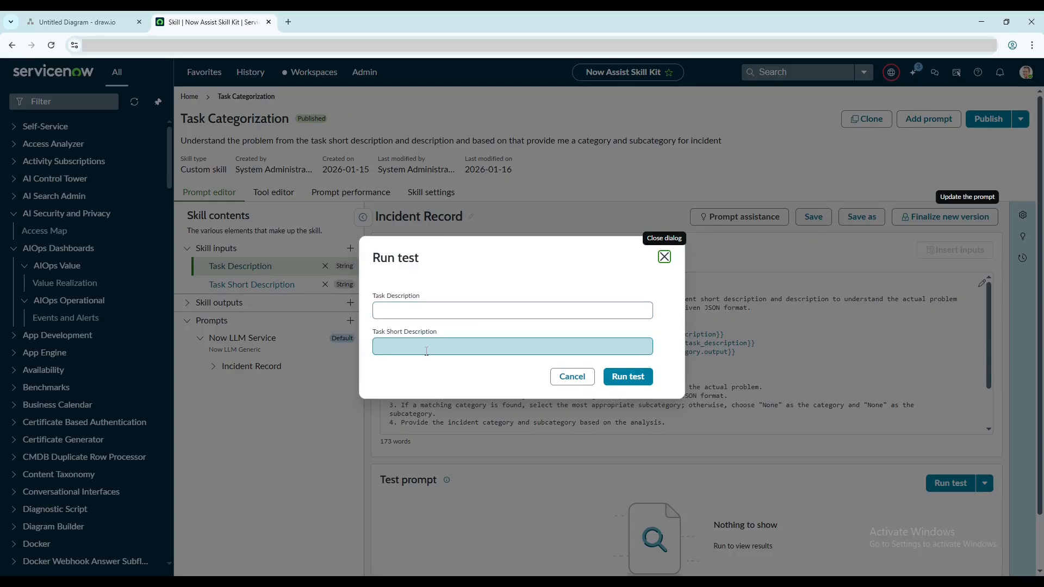
pyautogui.click(571, 378)
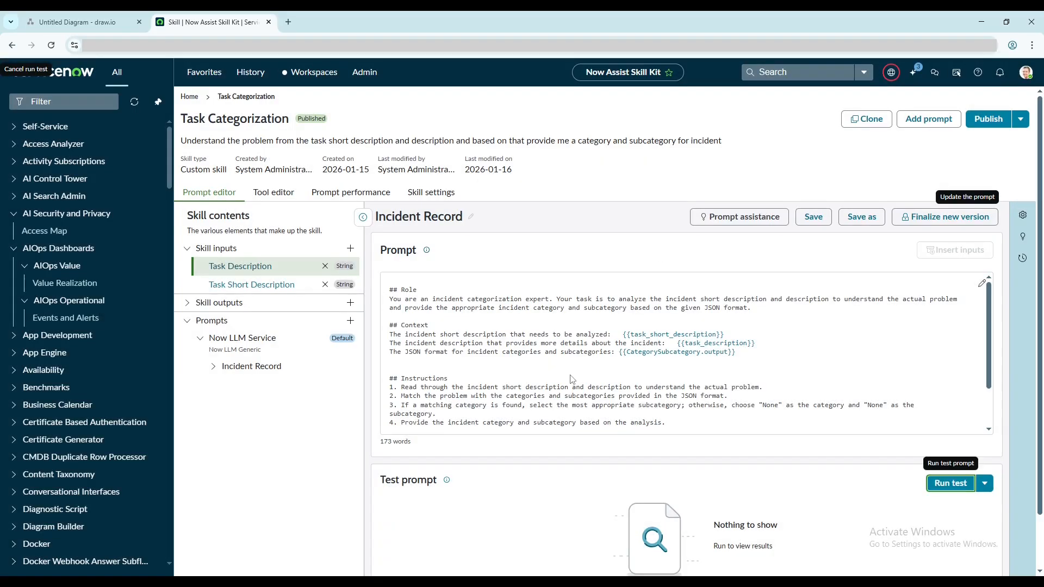
pyautogui.click(938, 218)
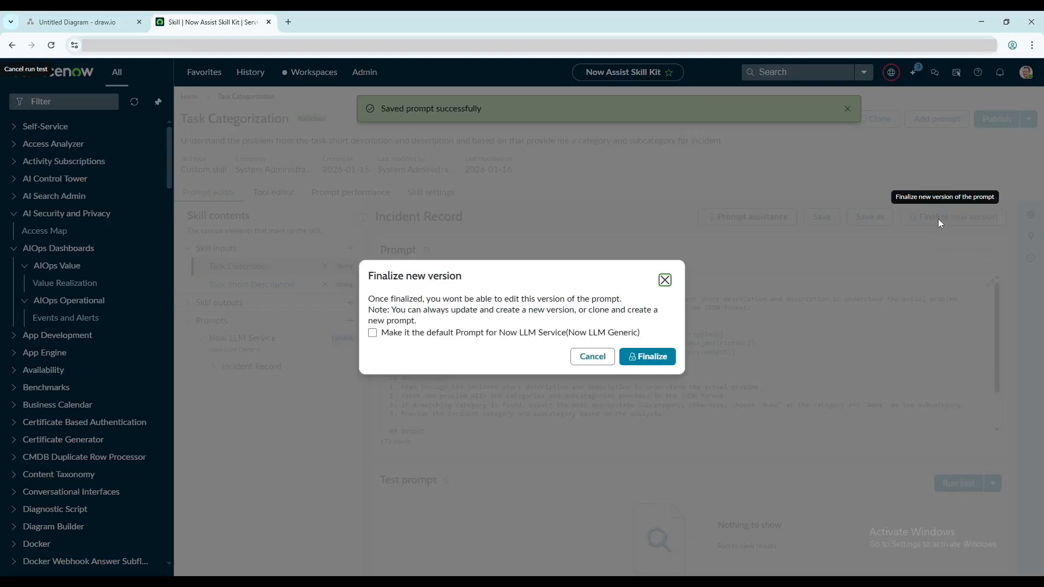
pyautogui.click(372, 333)
pyautogui.click(662, 359)
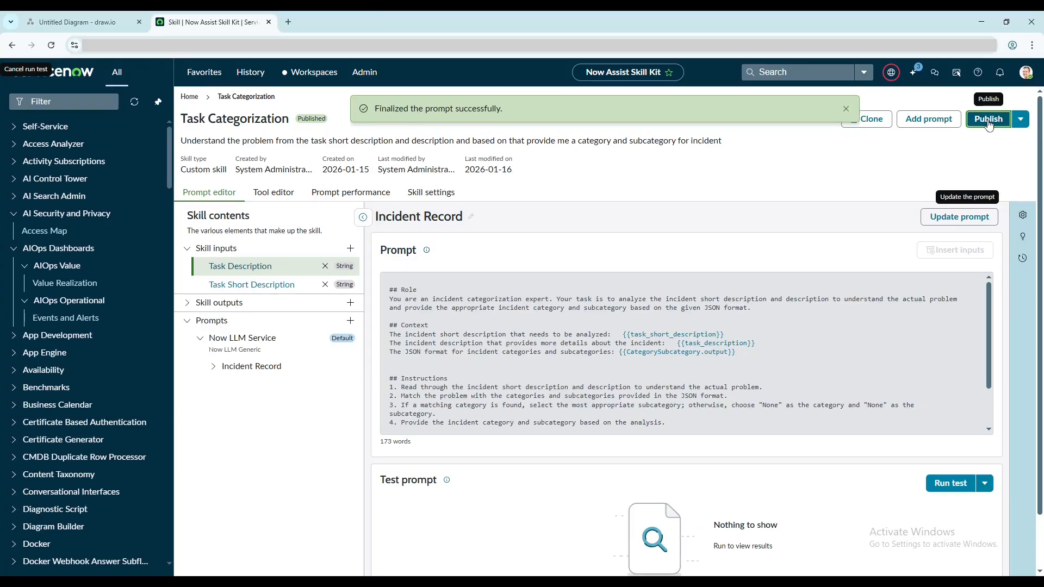
# Step: Publish the skill with the finalized prompt Incident Record (v3) included, accepting publication to the already active skill
pyautogui.click(988, 119)
pyautogui.click(373, 374)
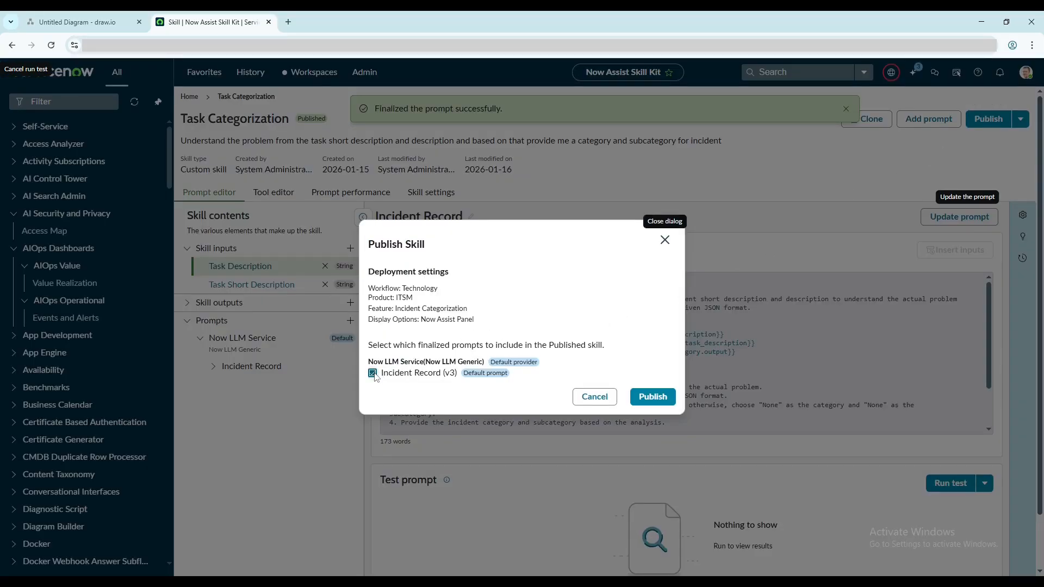
pyautogui.click(652, 396)
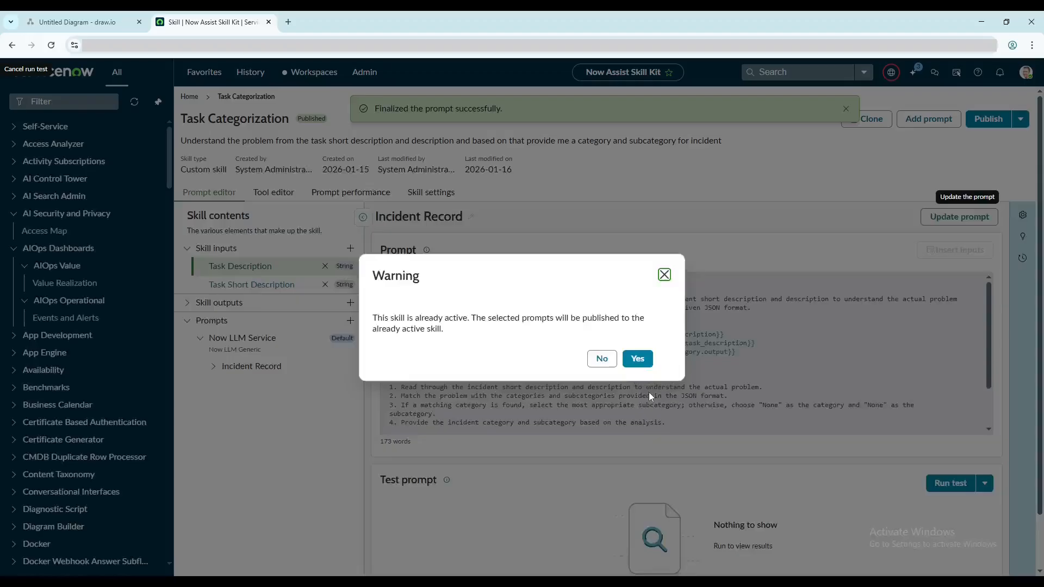
pyautogui.click(642, 358)
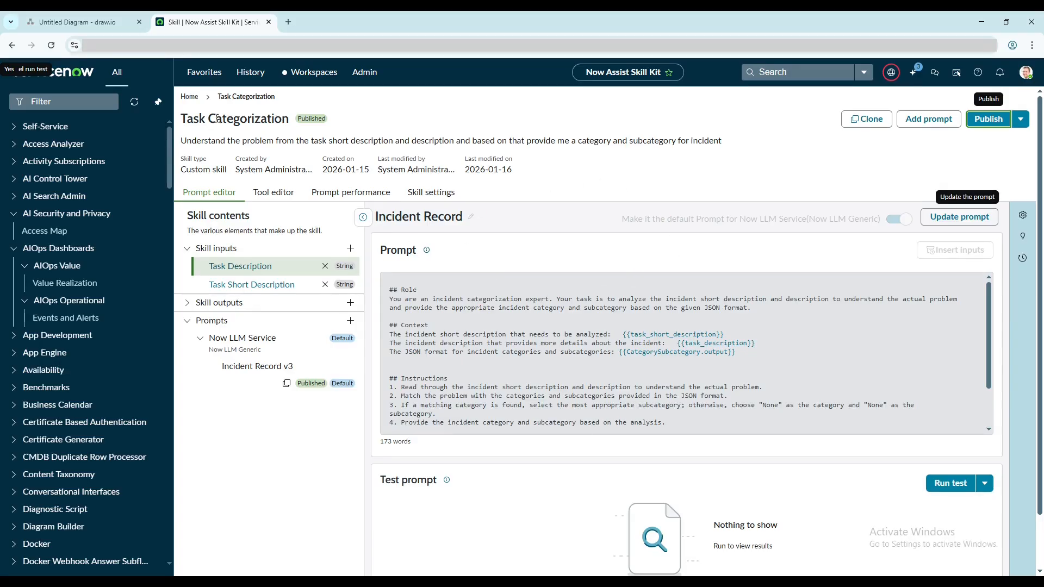
# Step: Check the draw.io diagram, and open the AI Agent Studio overview in ServiceNow by filtering the navigation for "ai astudi"
pyautogui.click(44, 102)
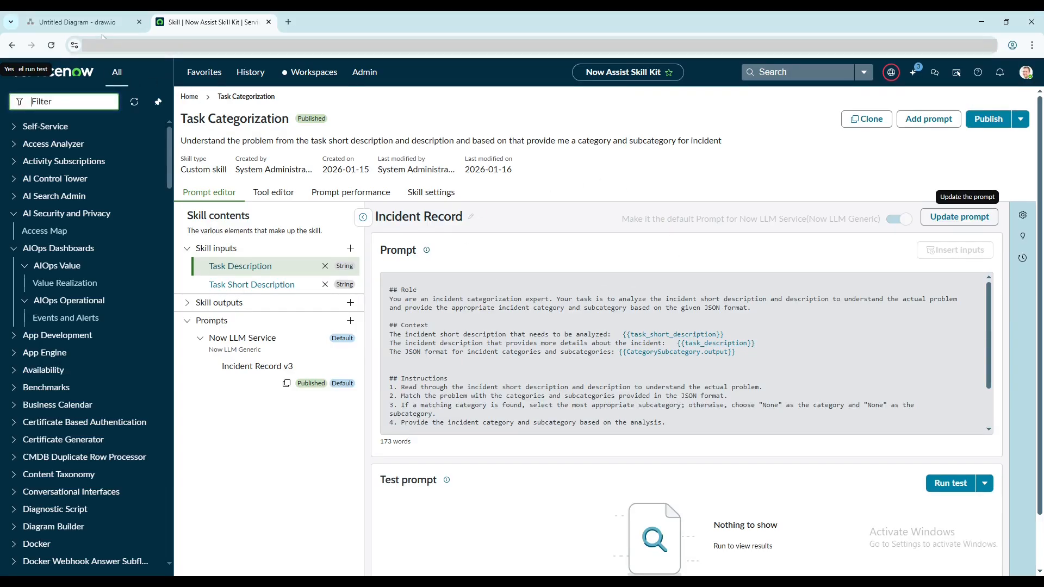
pyautogui.click(101, 22)
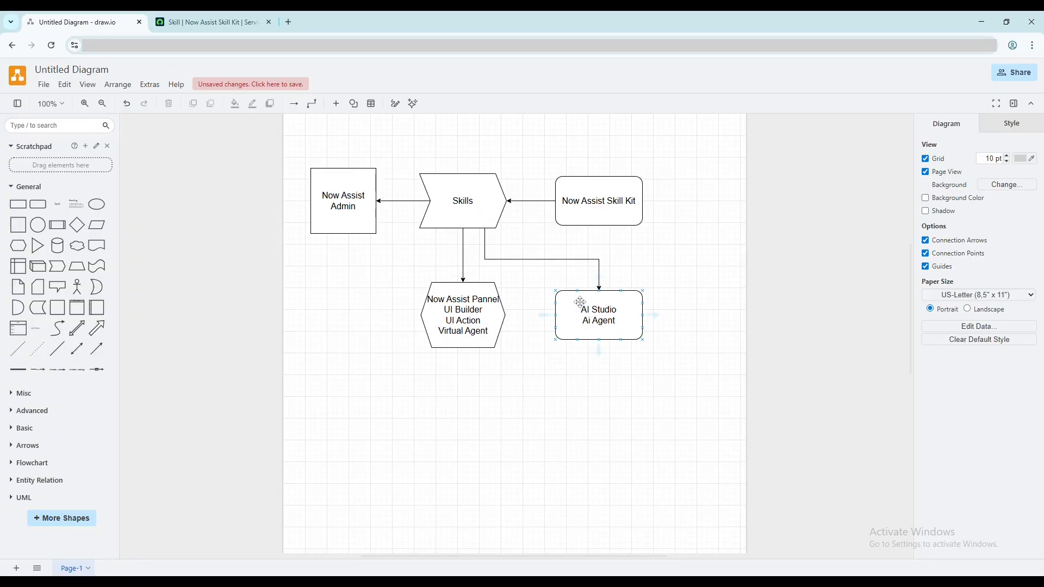
pyautogui.click(209, 22)
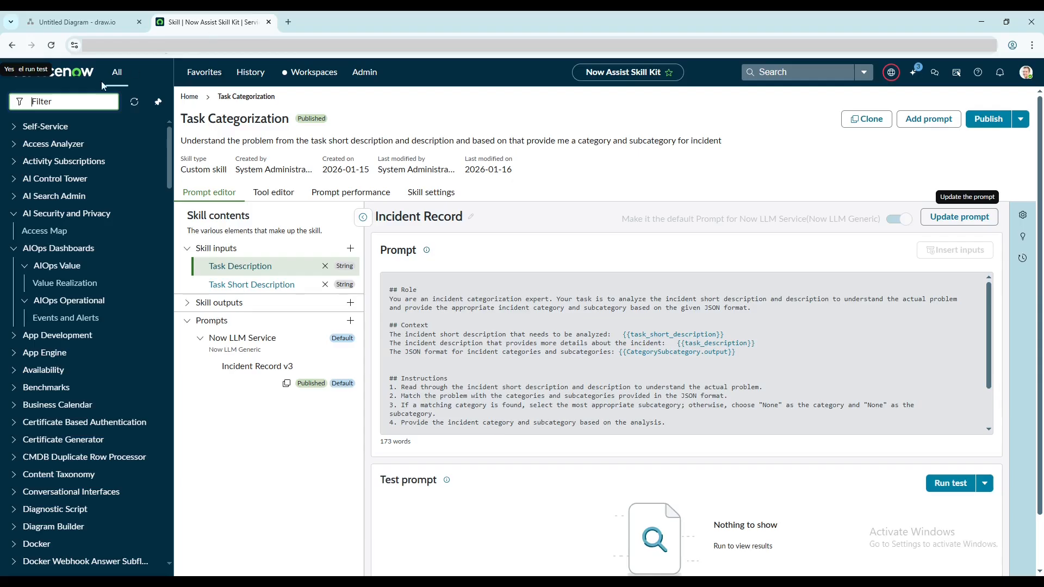
pyautogui.write('ai astudi')
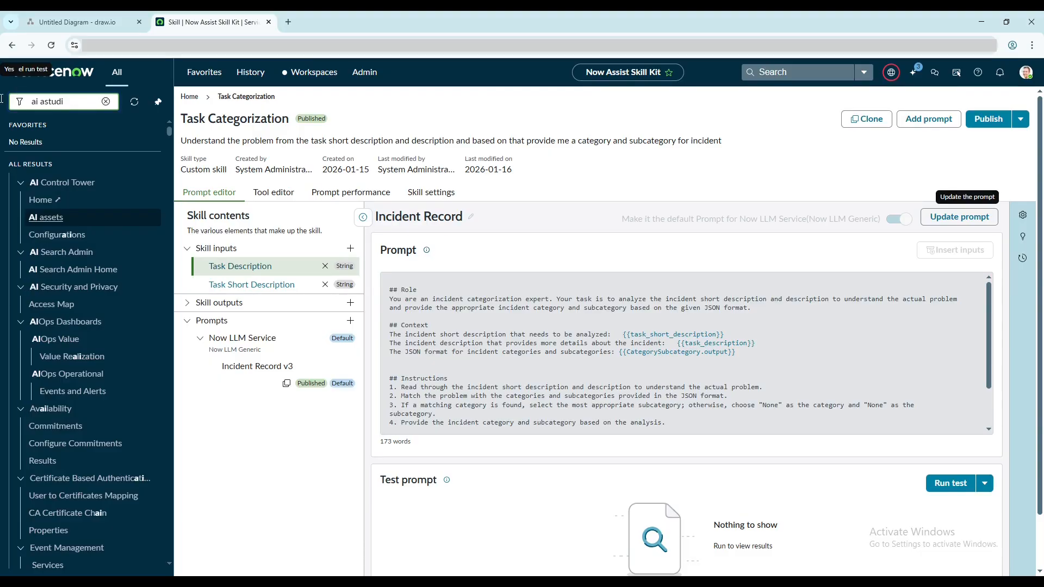
pyautogui.moveTo(73, 102); pyautogui.dragTo(30, 102)
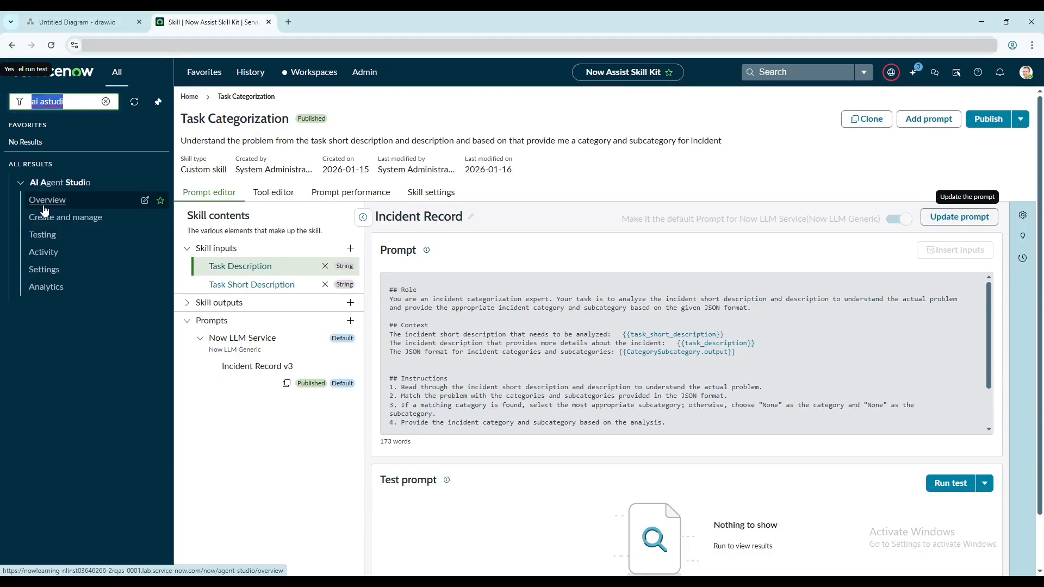
pyautogui.click(44, 206)
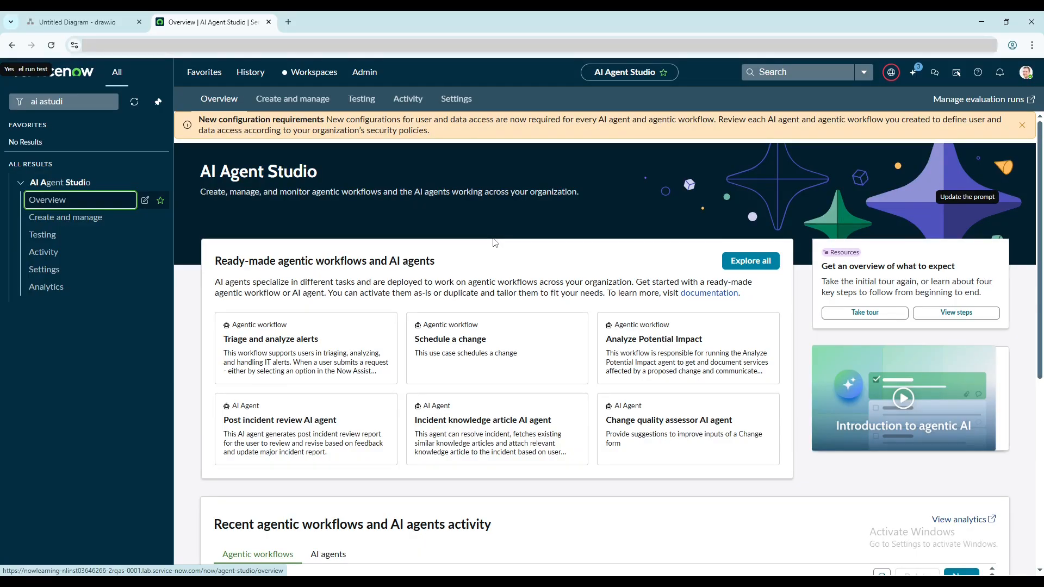
pyautogui.scroll(-2, 564, 449)
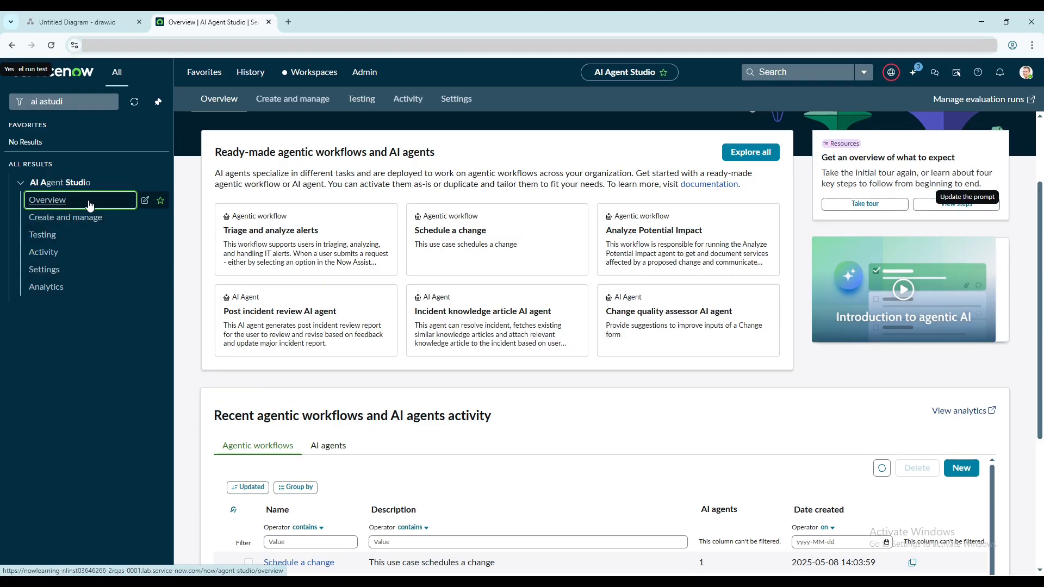
# Step: Check the skill flow in the draw.io diagram, and start a new AI agent from the AI agents list in AI Agent Studio
pyautogui.click(120, 17)
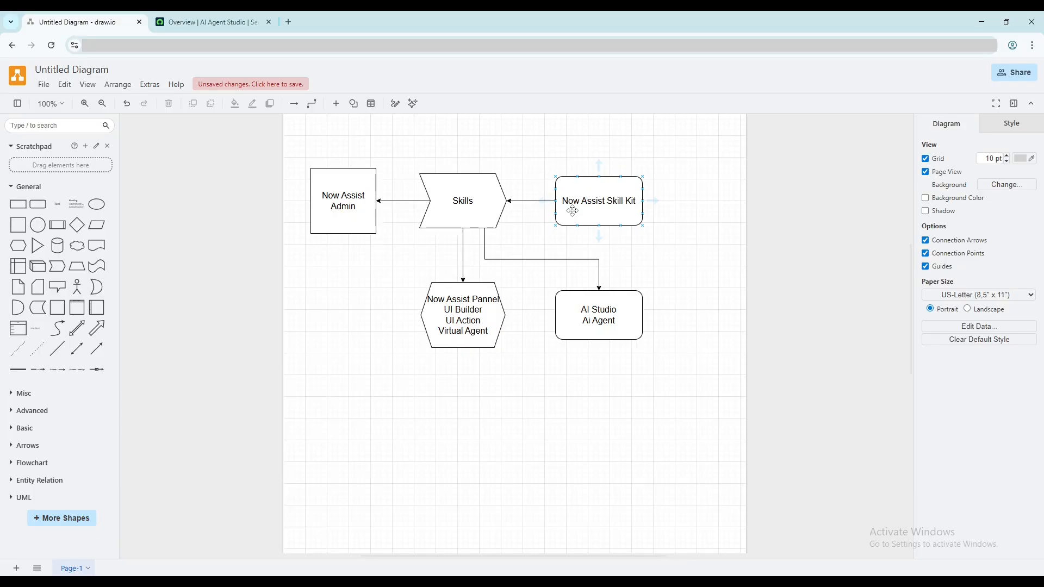
pyautogui.click(232, 26)
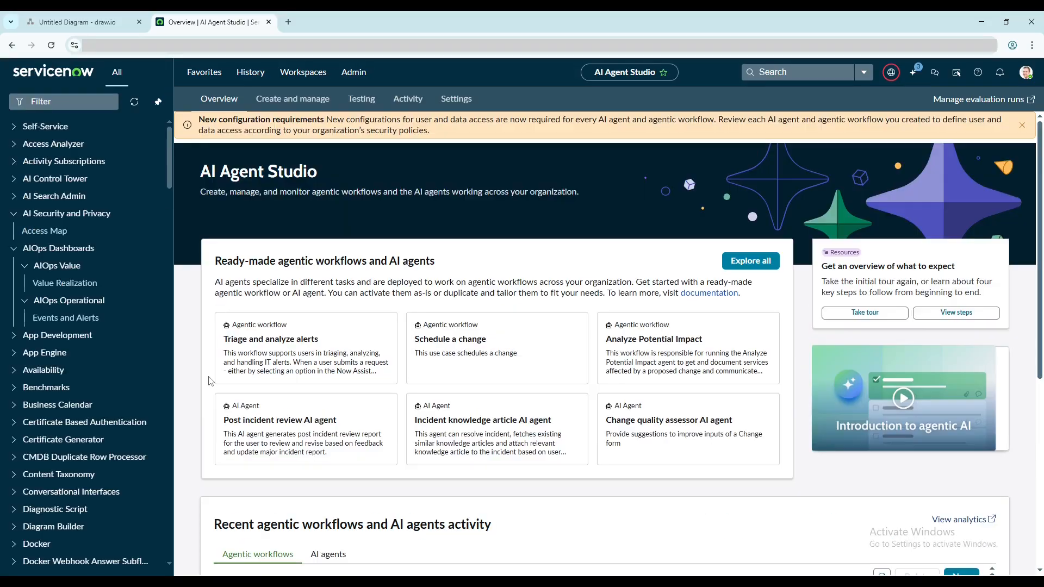
pyautogui.scroll(-4, 211, 380)
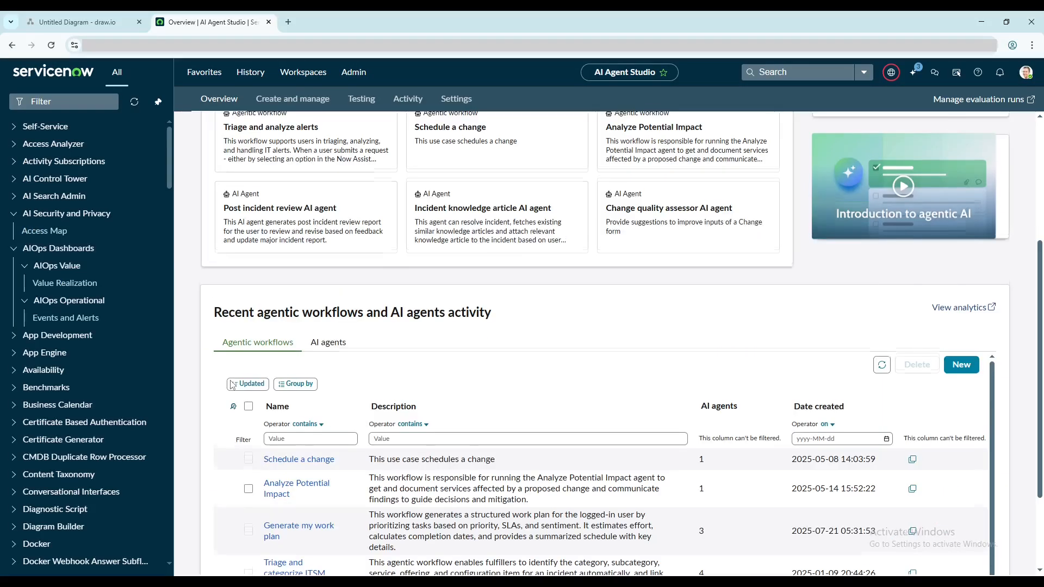
pyautogui.click(332, 336)
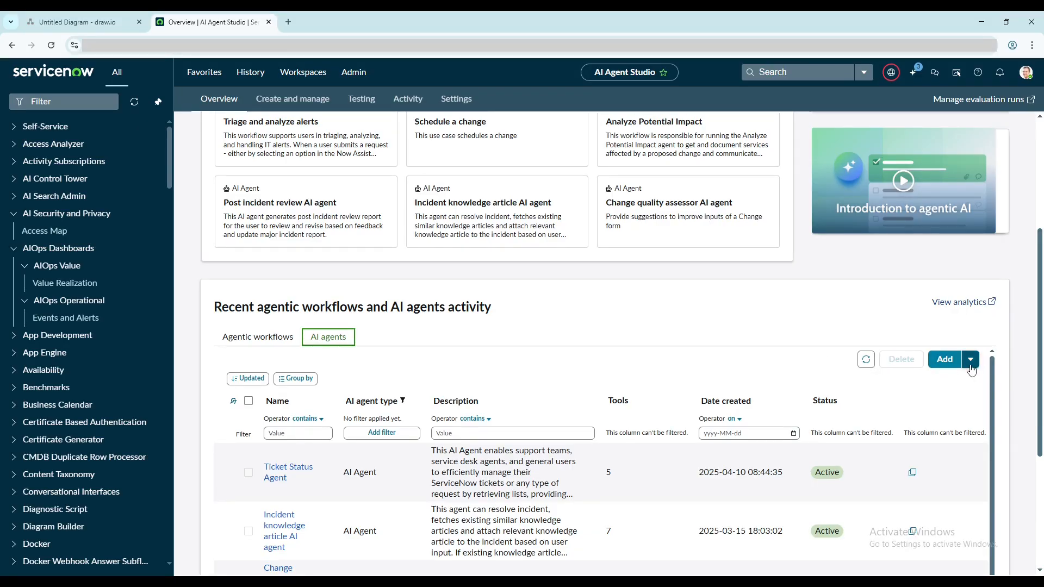
pyautogui.click(949, 361)
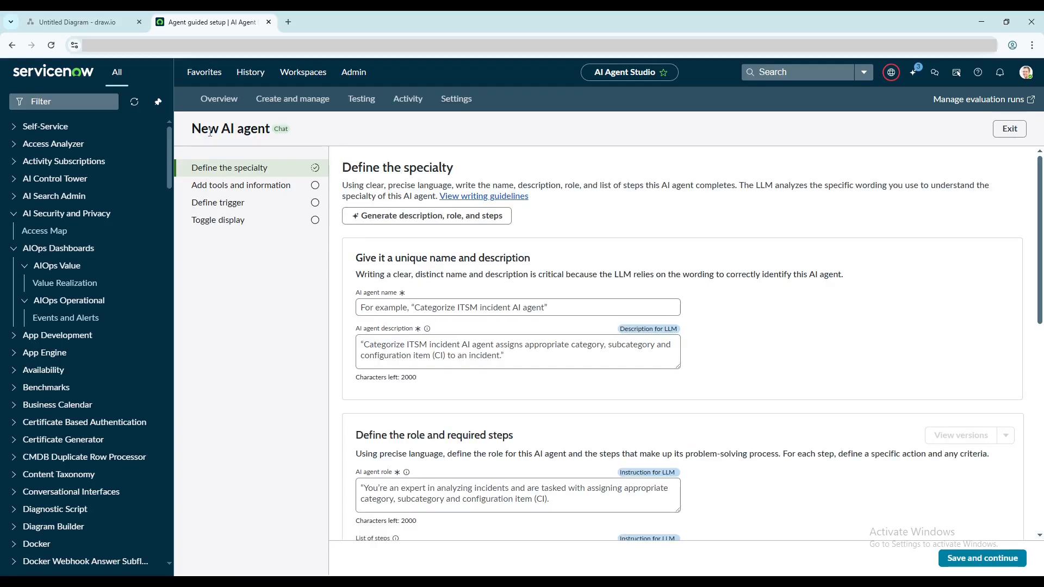
# Step: Review the sections of the new agent's specialty form and open the Now Assist generator for description, role, and steps
pyautogui.click(397, 306)
pyautogui.scroll(-1, 413, 422)
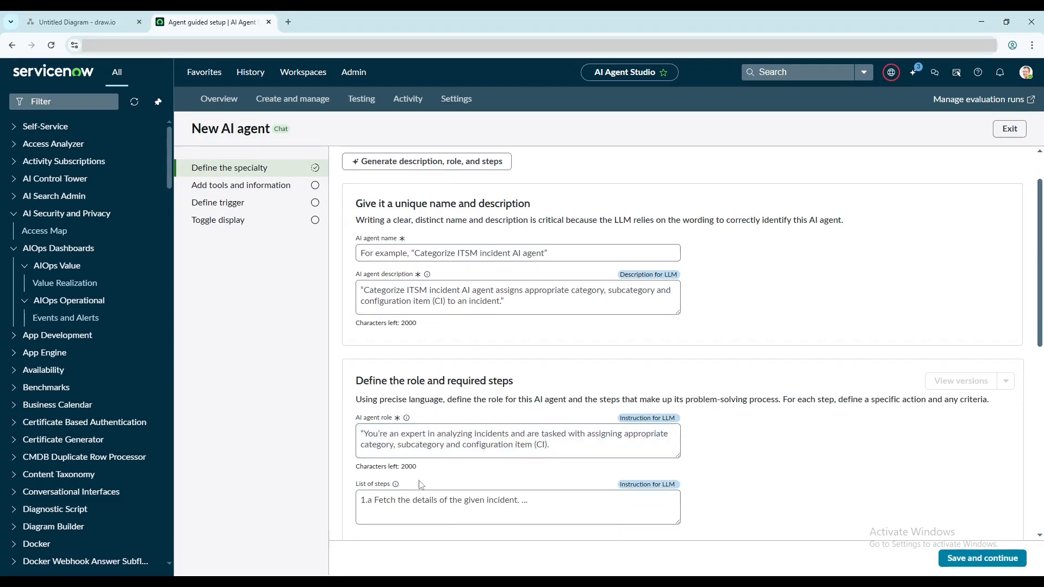
pyautogui.scroll(-5, 407, 510)
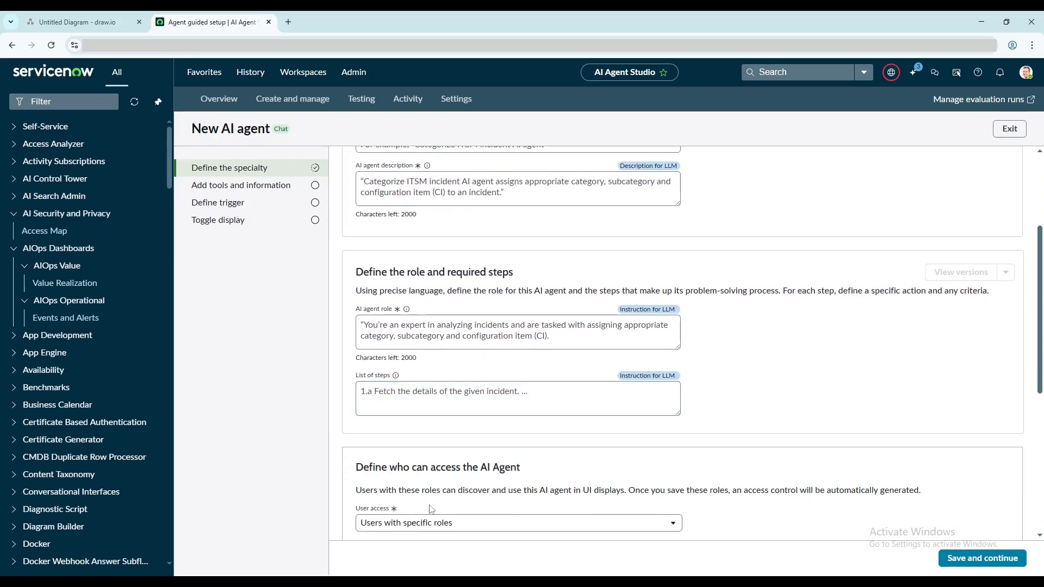
pyautogui.scroll(-3, 487, 430)
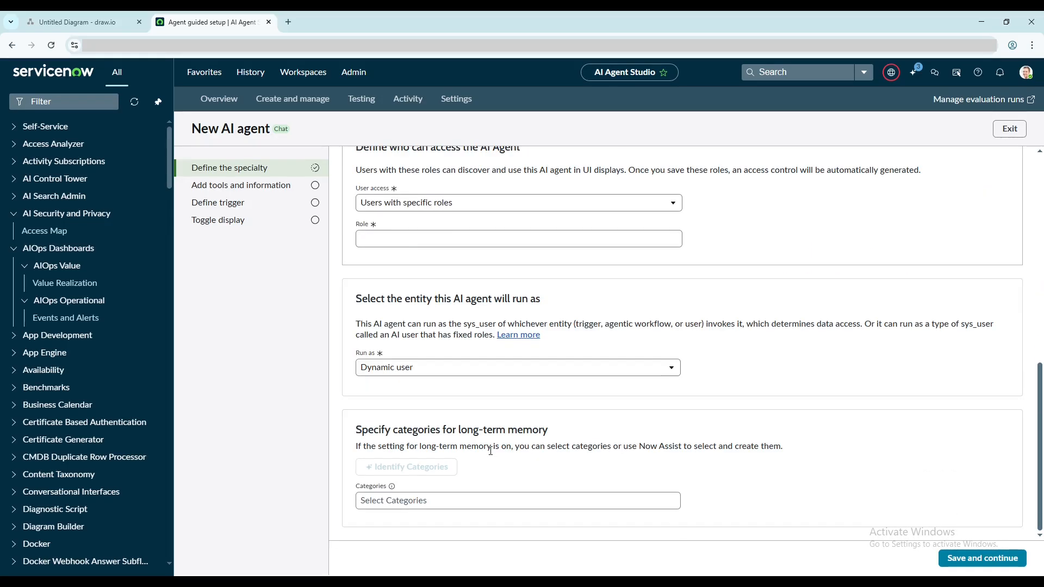
pyautogui.scroll(8, 491, 455)
pyautogui.scroll(1, 491, 456)
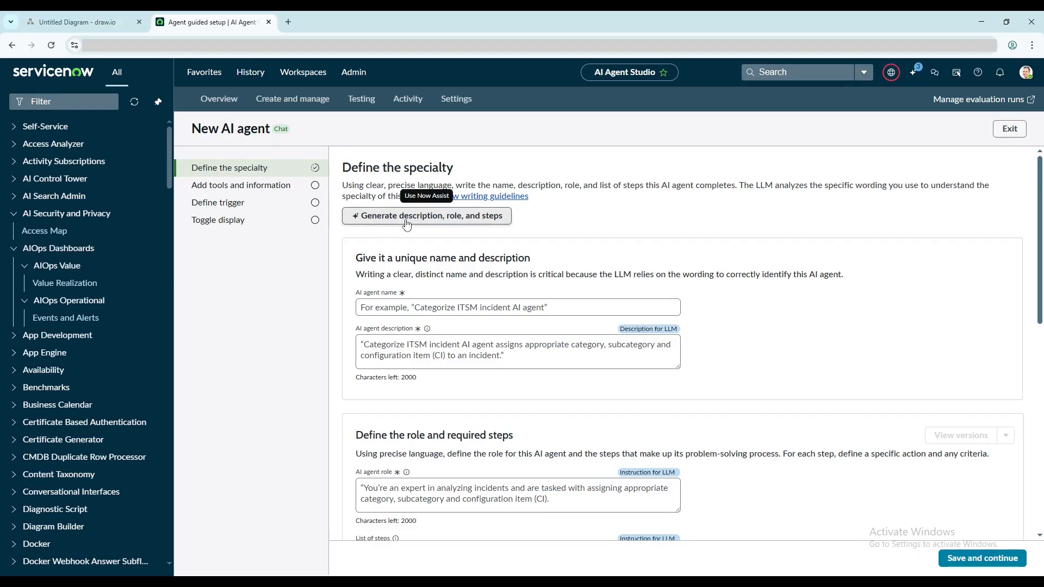
pyautogui.click(427, 221)
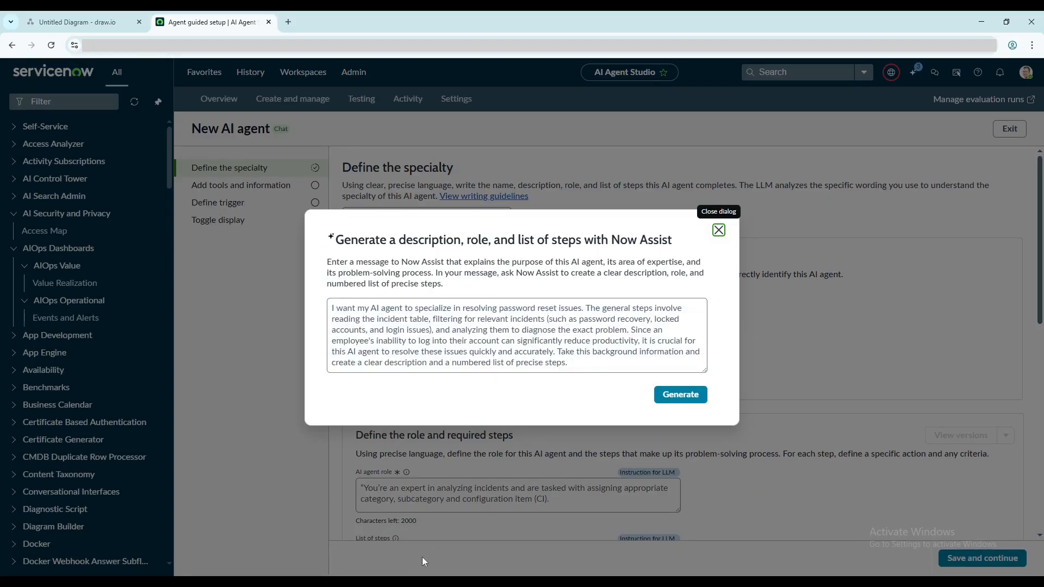
# Step: Copy the instruction on deriving an incident category and subcategory from the Custom Skill Notepad file into the Now Assist message
pyautogui.click(423, 580)
pyautogui.moveTo(401, 225); pyautogui.dragTo(777, 222)
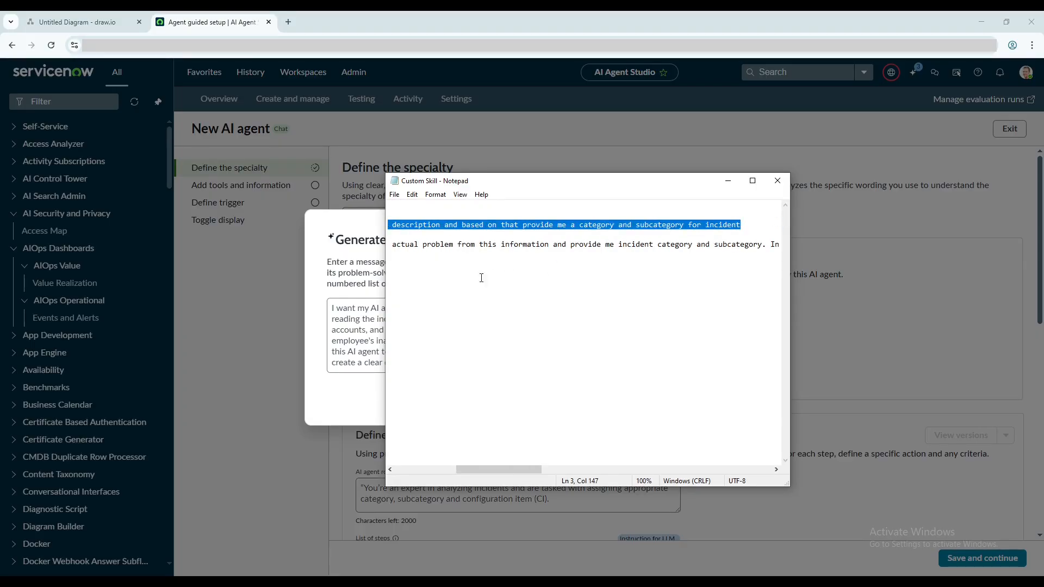
pyautogui.hotkey('ctrl', 'c')
pyautogui.click(351, 321)
pyautogui.hotkey('ctrl', 'a')
pyautogui.hotkey('ctrl', 'v')
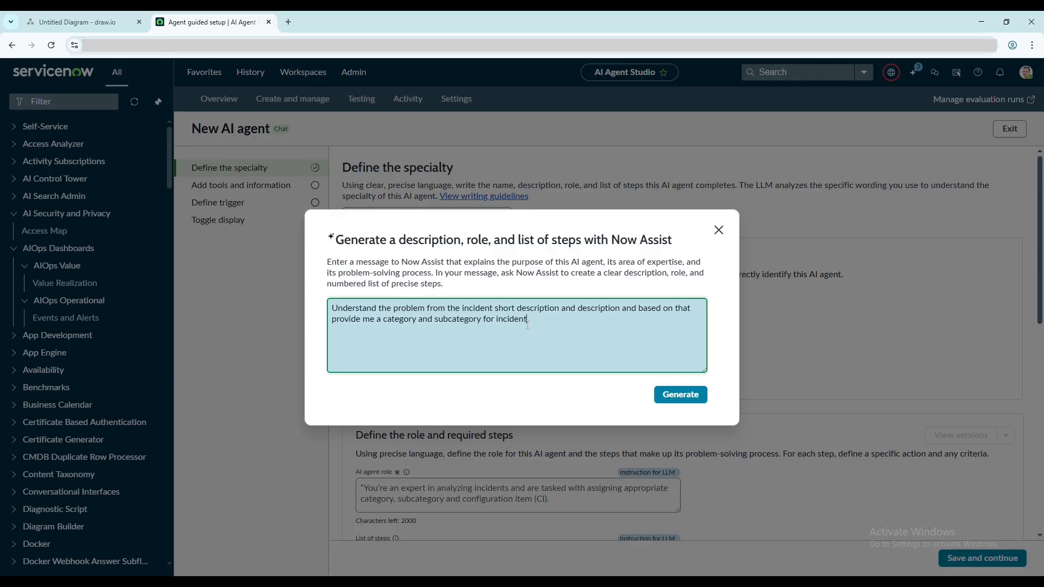
# Step: Append ". Also updated incident form with category and sub category" to the message and generate the agent's description, role, and steps
pyautogui.write('. Also updated incident form')
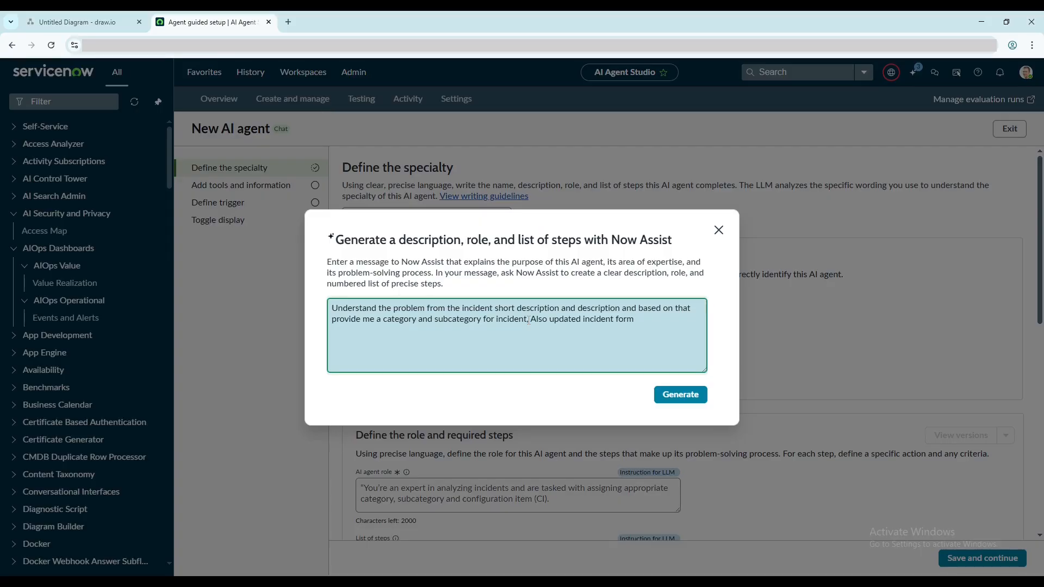
pyautogui.write('with category and sub category')
pyautogui.click(681, 395)
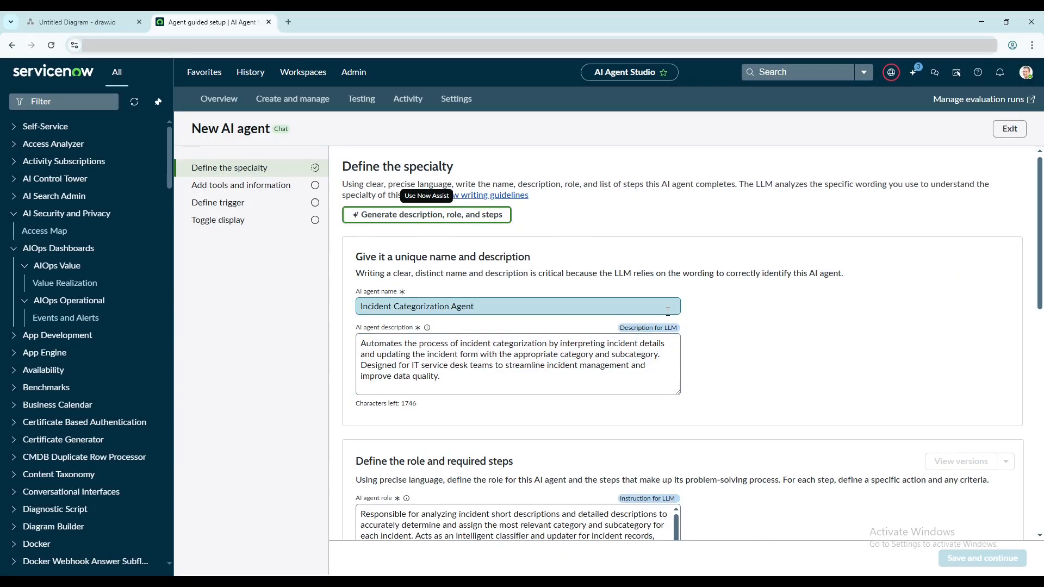
# Step: Review the generated role and list of steps, and set the agent's user access to Any authenticated user
pyautogui.scroll(-1, 562, 323)
pyautogui.scroll(-3, 561, 323)
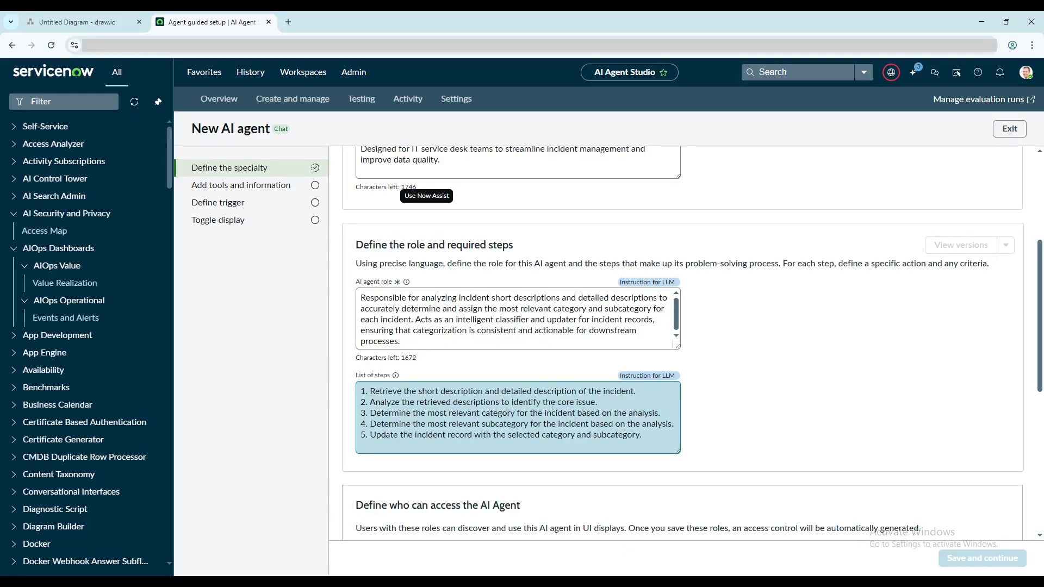
pyautogui.scroll(-5, 691, 423)
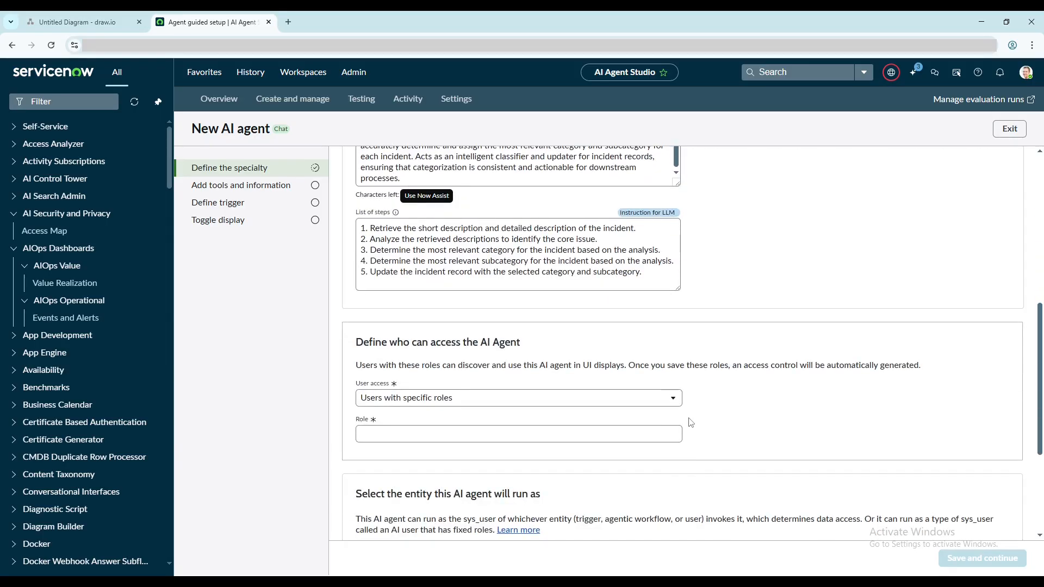
pyautogui.click(554, 324)
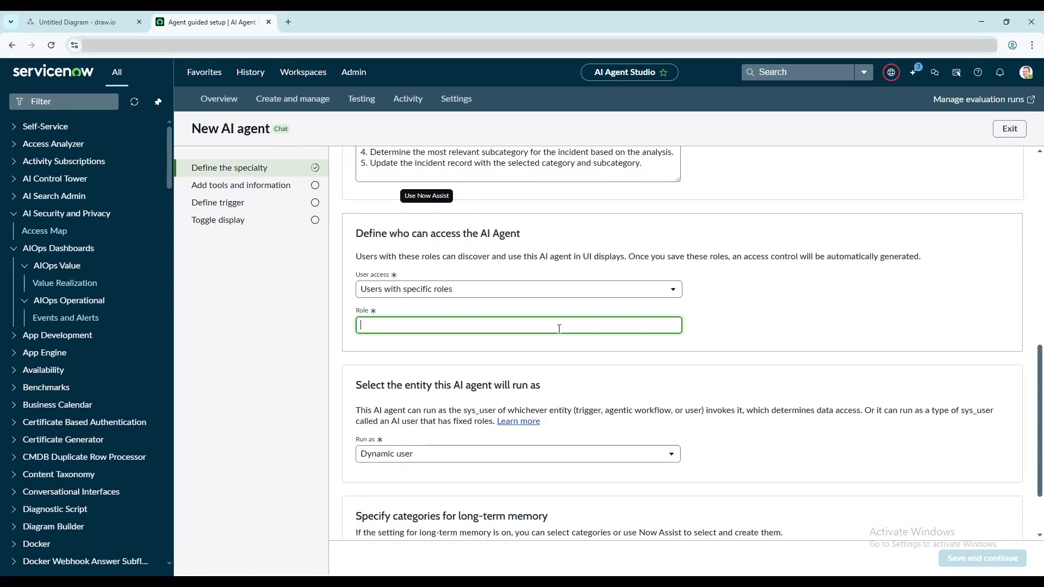
pyautogui.click(543, 294)
pyautogui.click(457, 313)
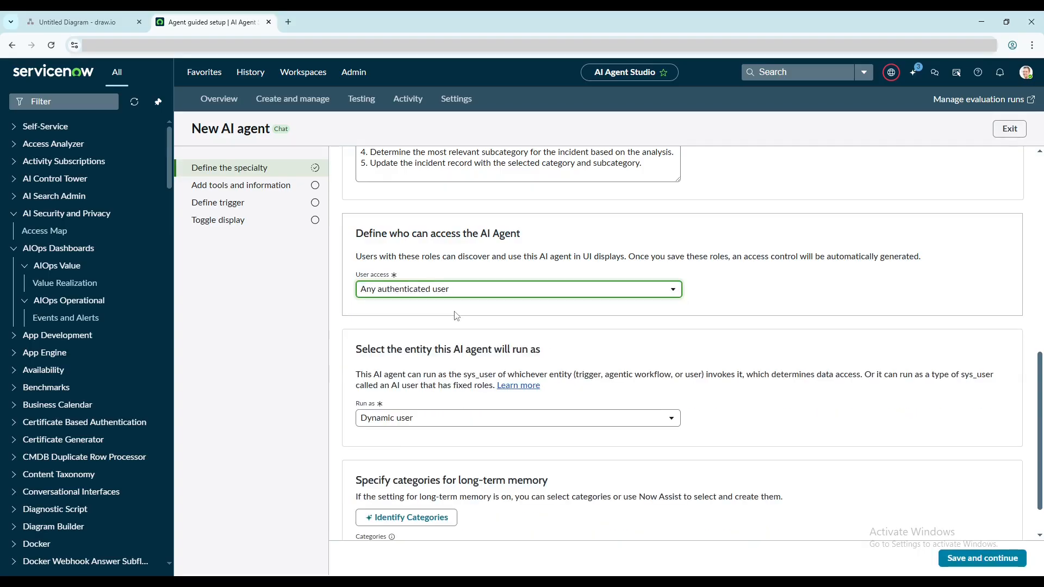
# Step: Save the agent's specialty and continue to tools and information, ignoring the possible duplication
pyautogui.scroll(-1, 673, 385)
pyautogui.scroll(-1, 673, 385)
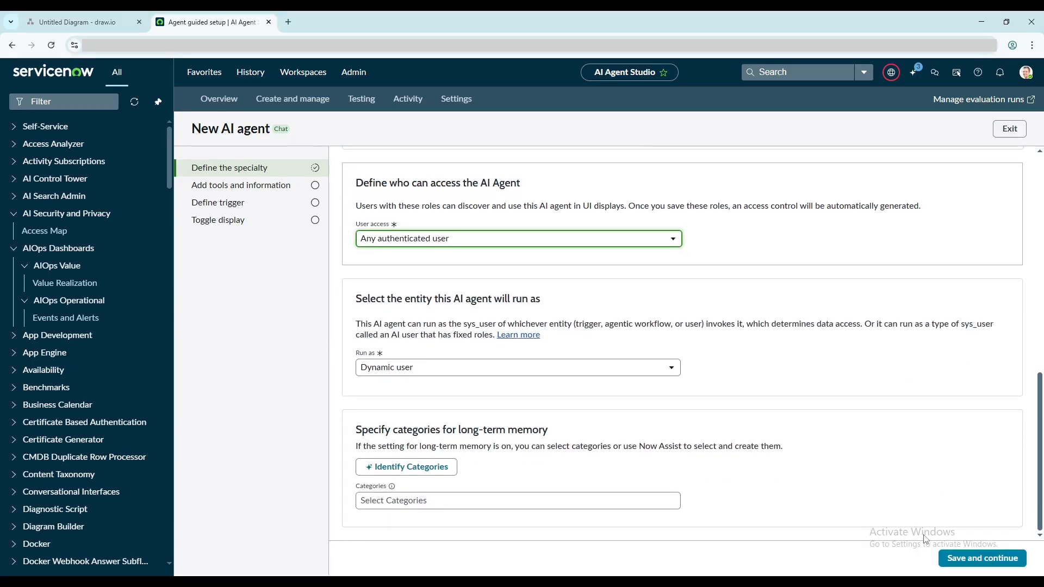
pyautogui.click(987, 560)
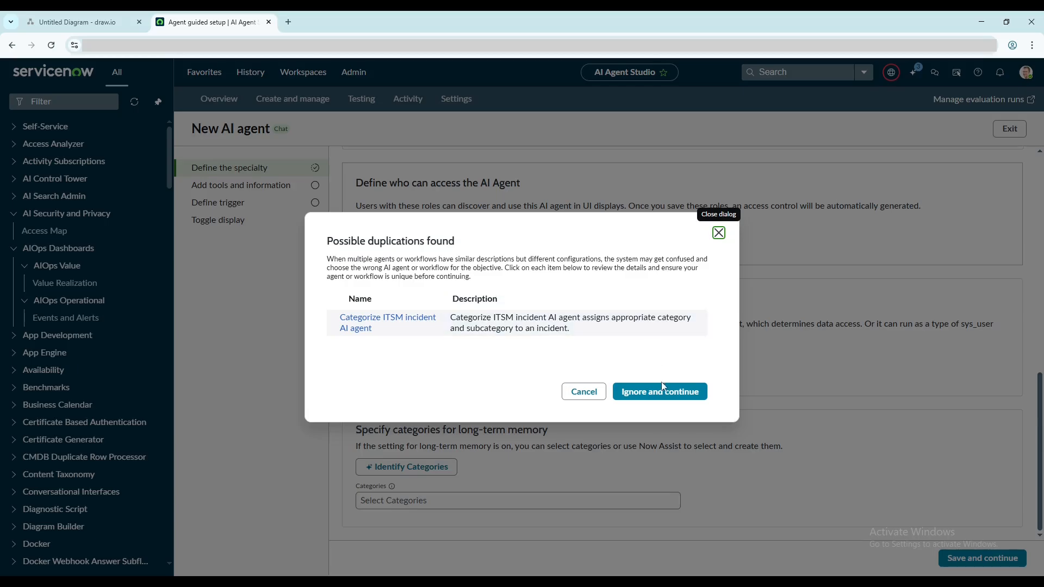
pyautogui.click(663, 402)
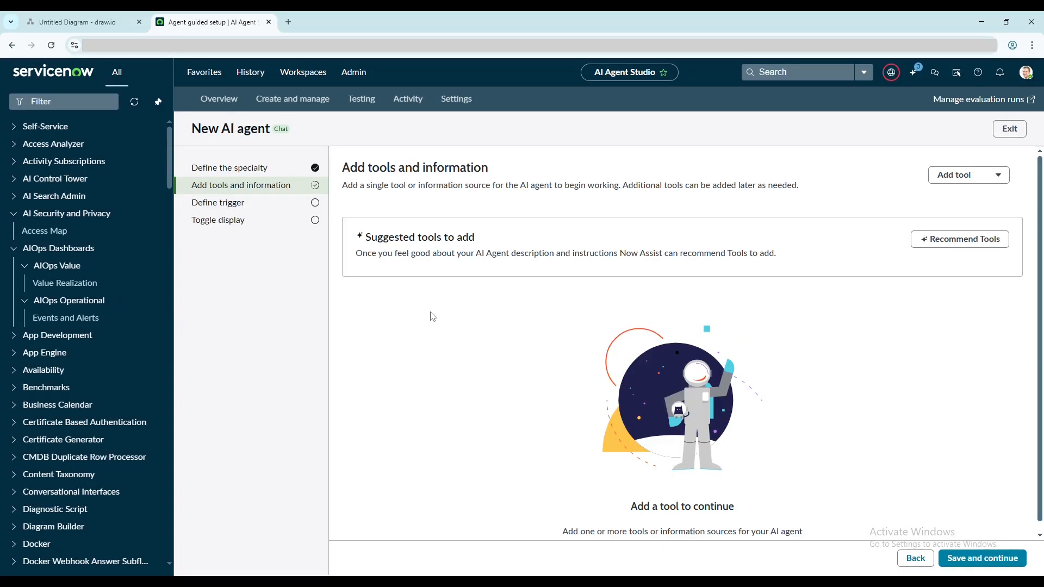
# Step: Have Now Assist recommend tools for the agent, and check the Skills shape in the draw.io diagram
pyautogui.click(989, 240)
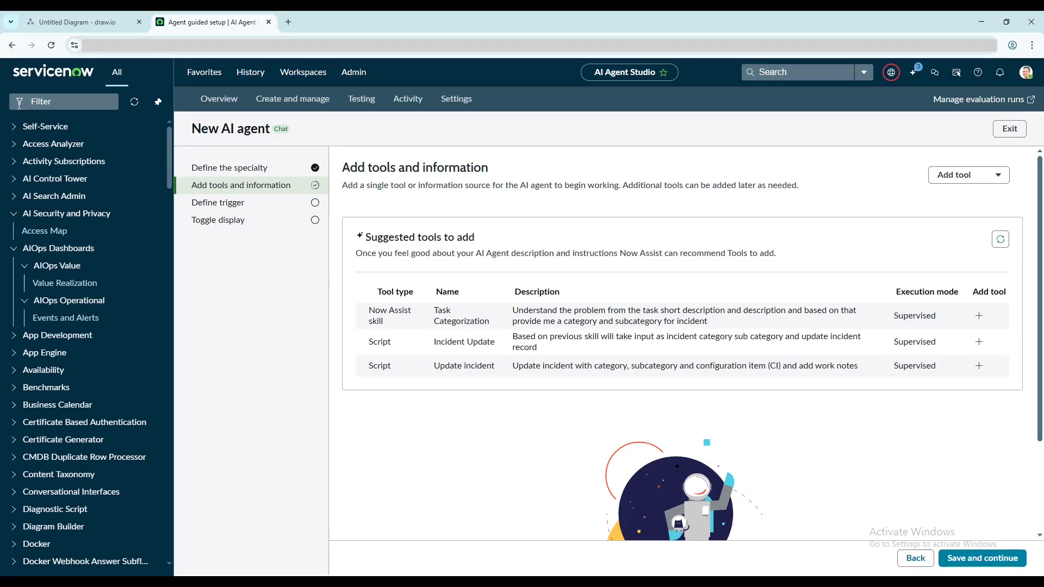
pyautogui.click(76, 22)
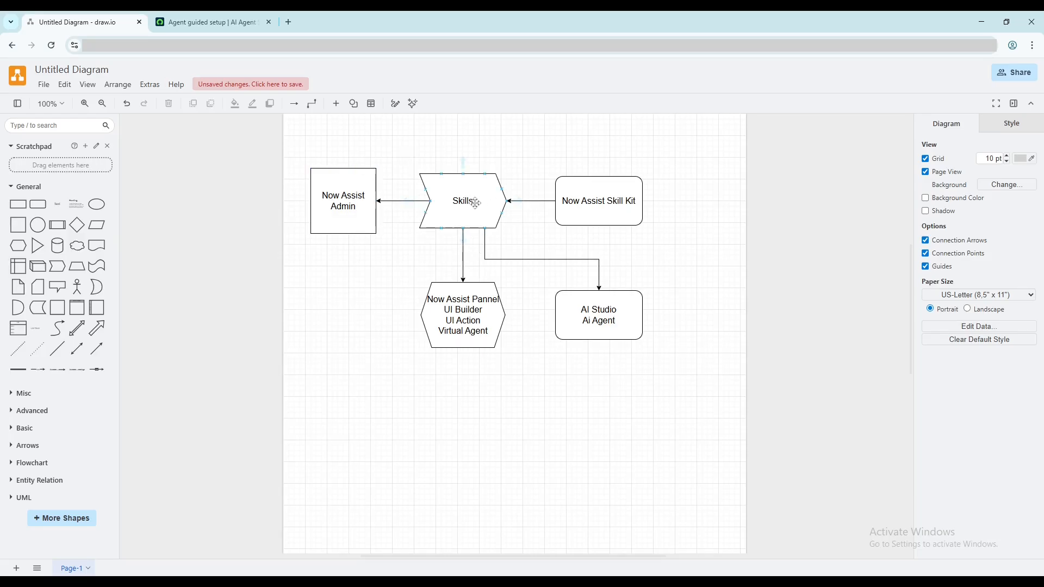
pyautogui.click(228, 22)
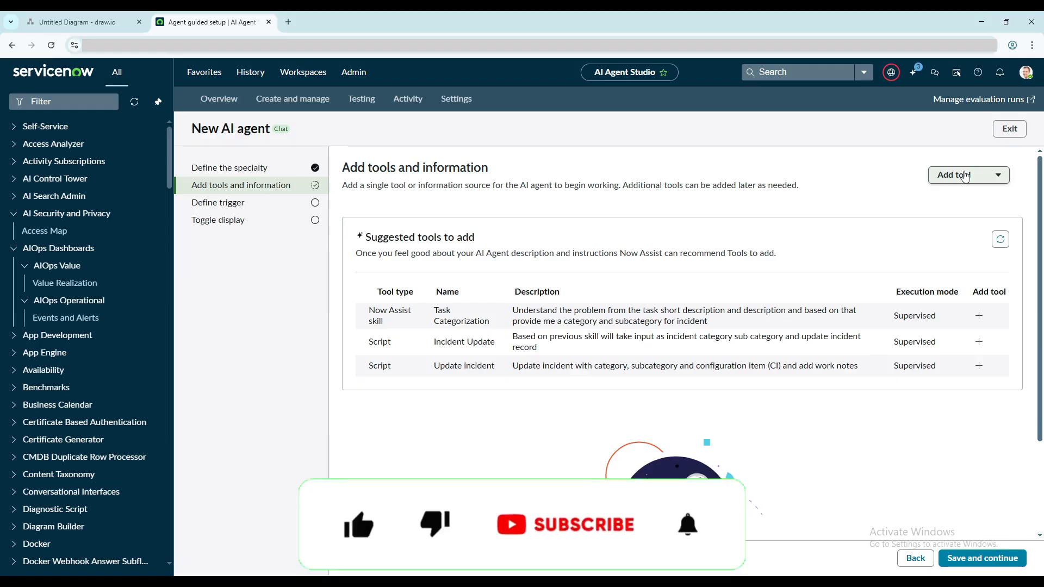
# Step: Add a script tool named "Get Incident Information" with the description "Based on incident number query to incident table and return short description and description"
pyautogui.click(965, 176)
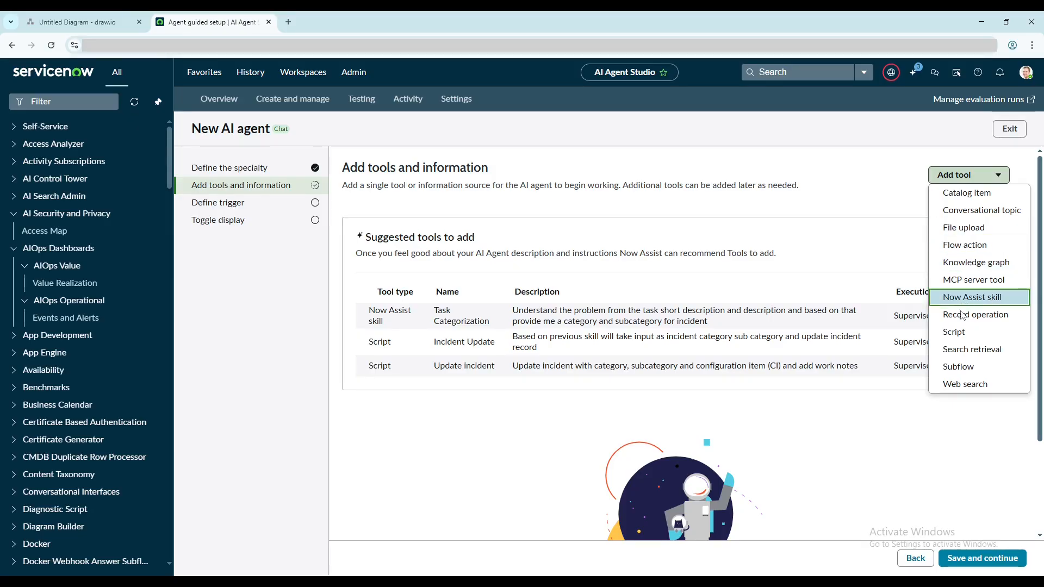
pyautogui.click(959, 334)
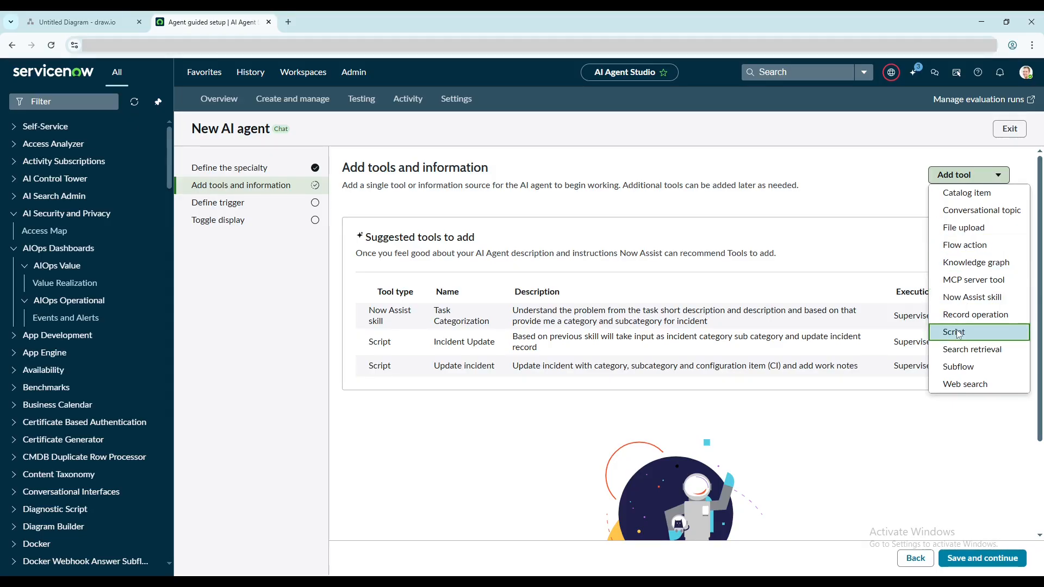
pyautogui.click(554, 299)
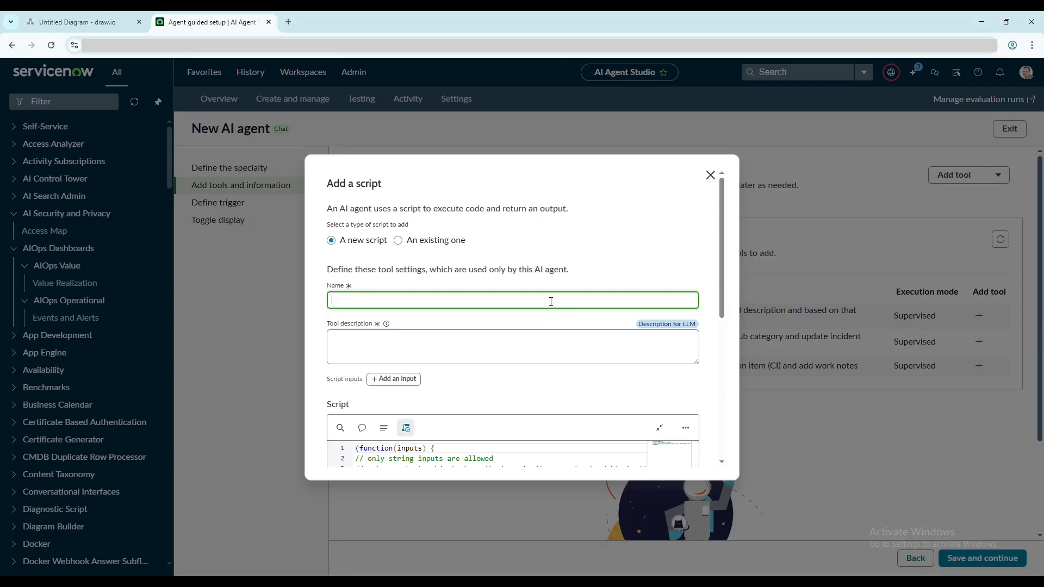
pyautogui.write('Get Incident Information')
pyautogui.click(446, 339)
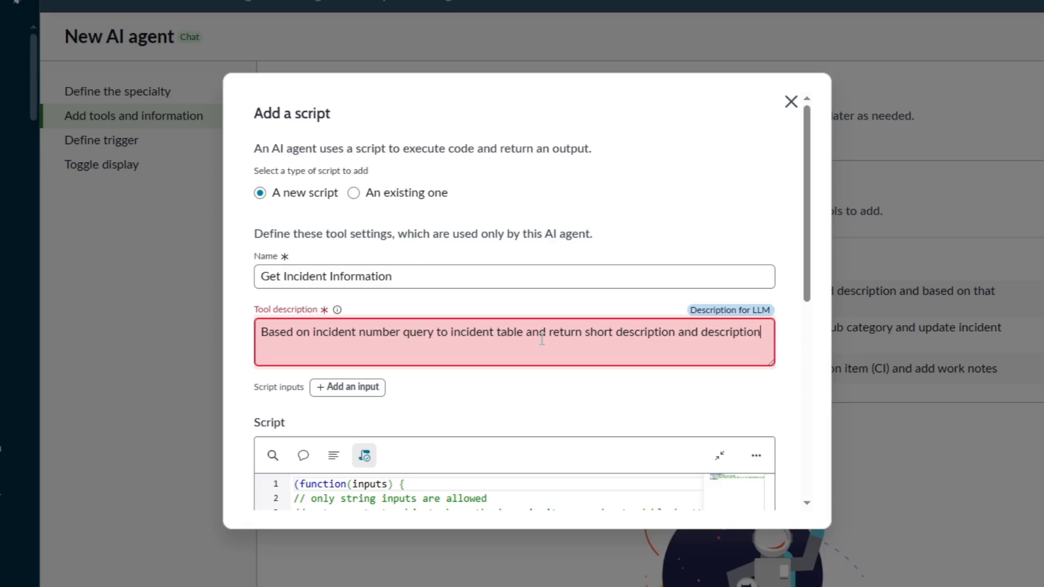
# Step: Add a script input named "number" with the description "Incident Number"
pyautogui.scroll(-1, 542, 343)
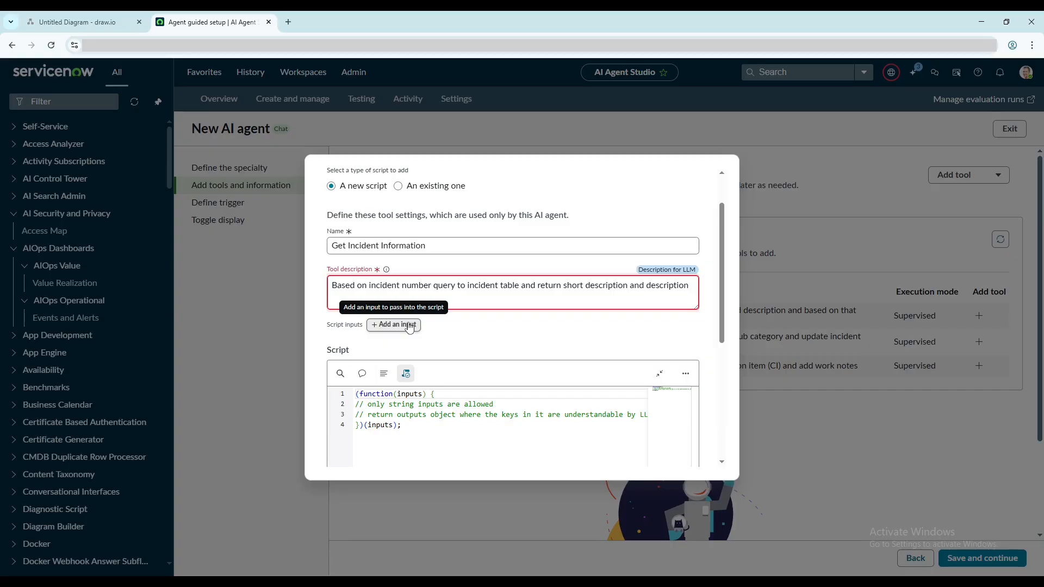
pyautogui.click(409, 325)
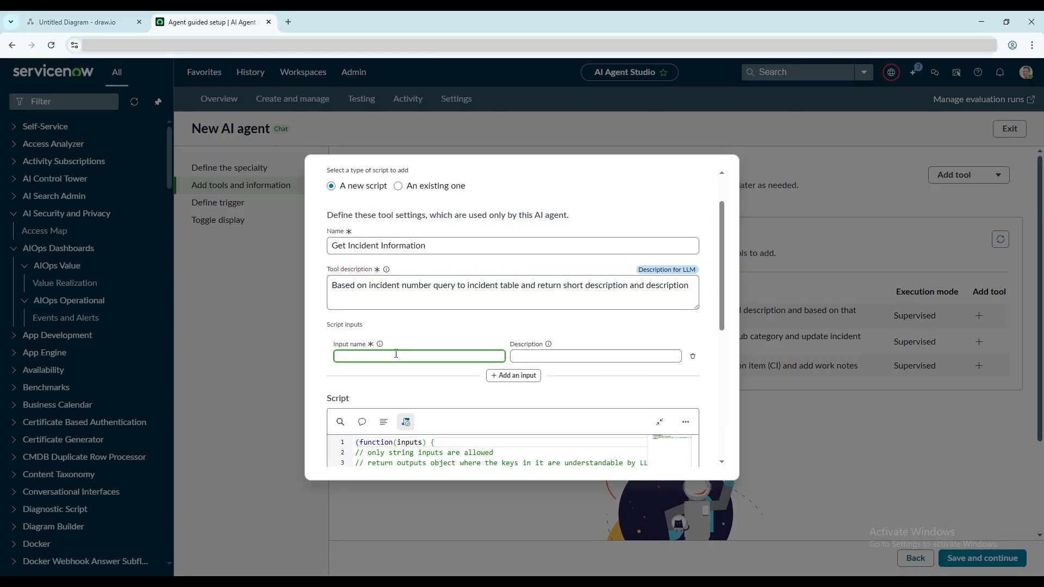
pyautogui.write('number')
pyautogui.click(516, 355)
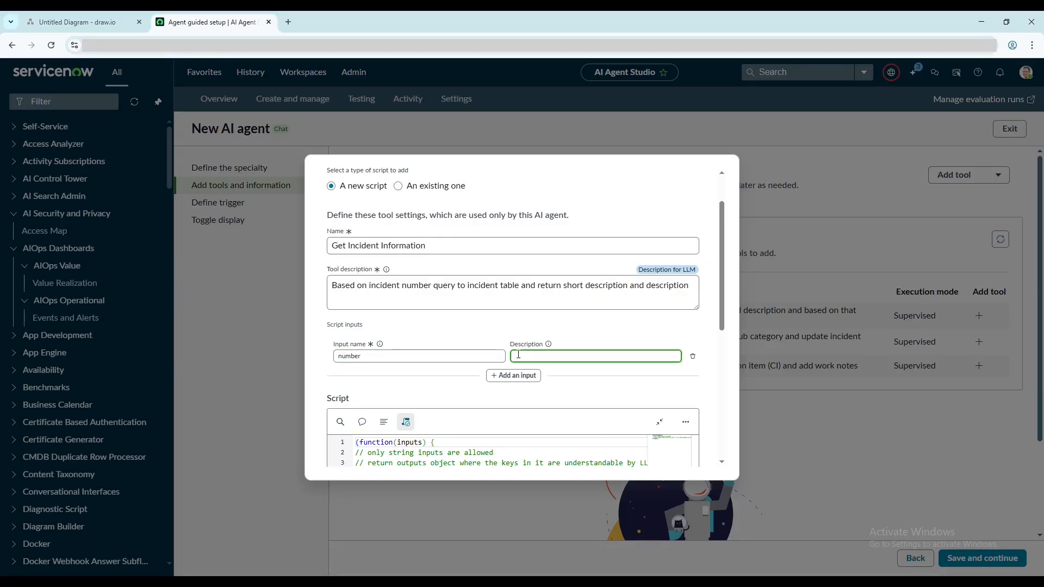
pyautogui.write('Incident Number')
pyautogui.click(669, 382)
# Step: In the tool's script, insert a GlideRecord query block after the comments that queries the "incident" table
pyautogui.scroll(-2, 668, 383)
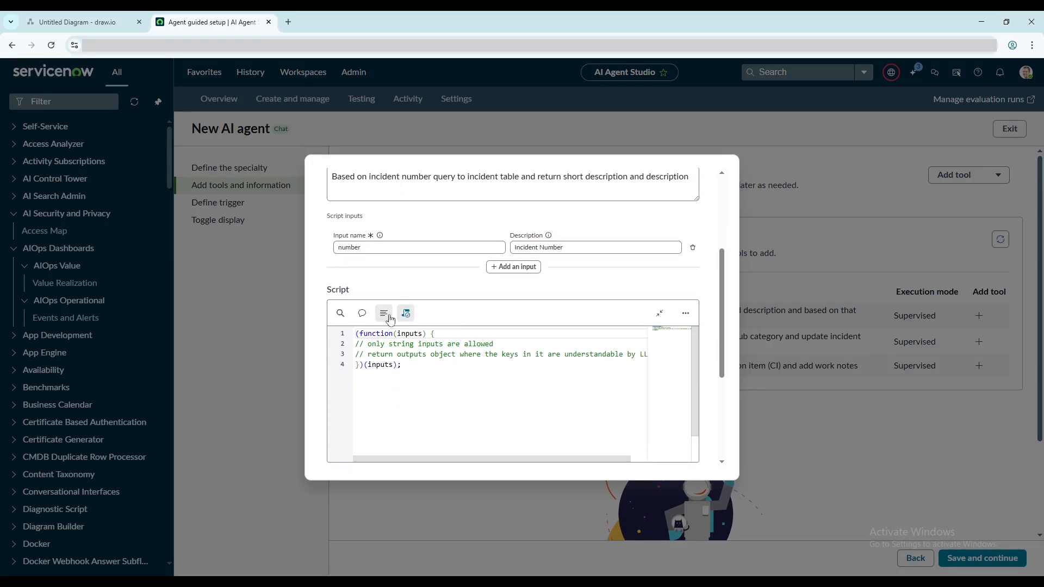
pyautogui.click(659, 313)
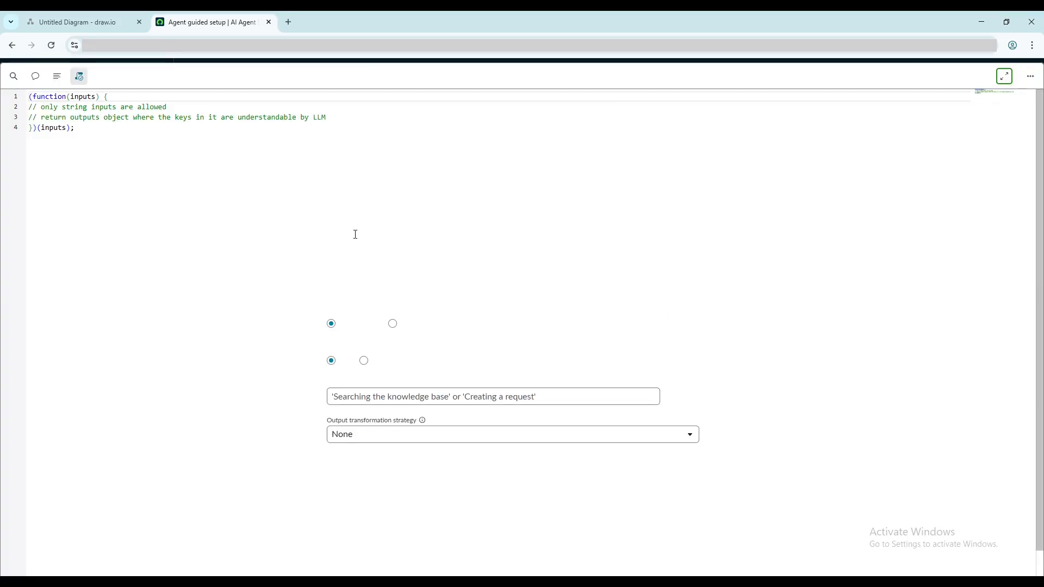
pyautogui.click(337, 116)
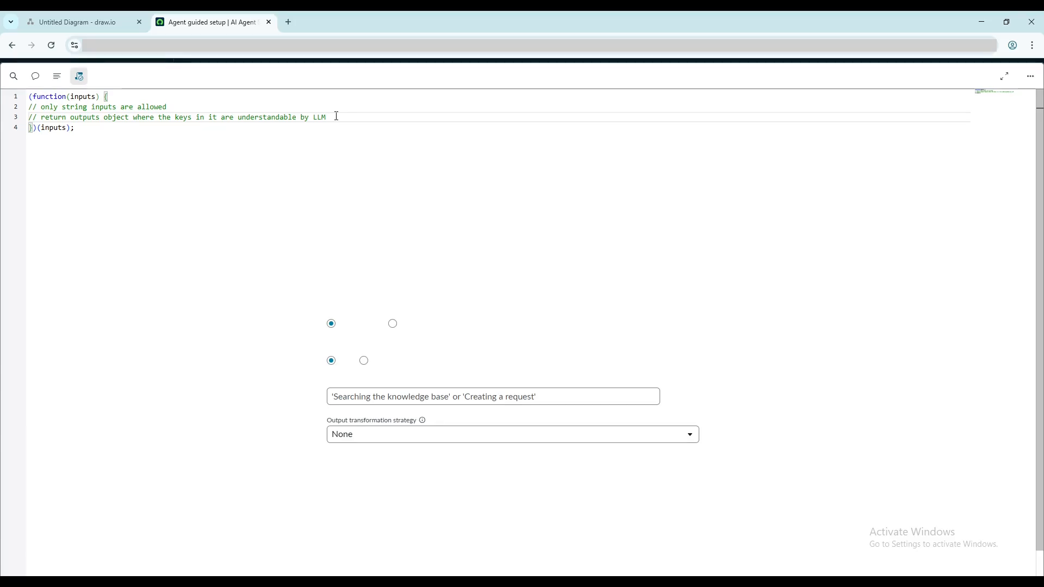
pyautogui.press('Return')
pyautogui.write('rgr')
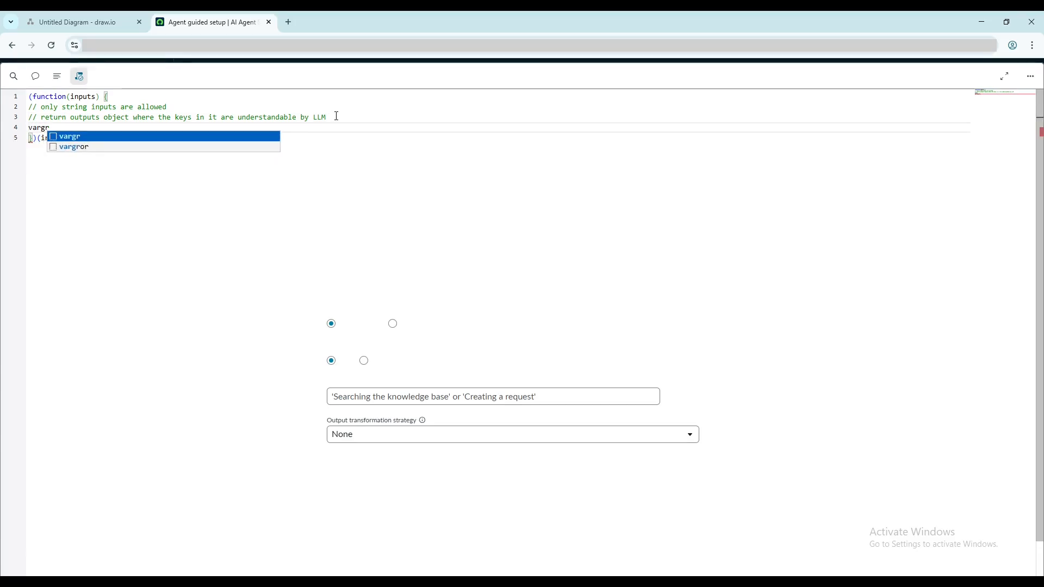
pyautogui.press('Return')
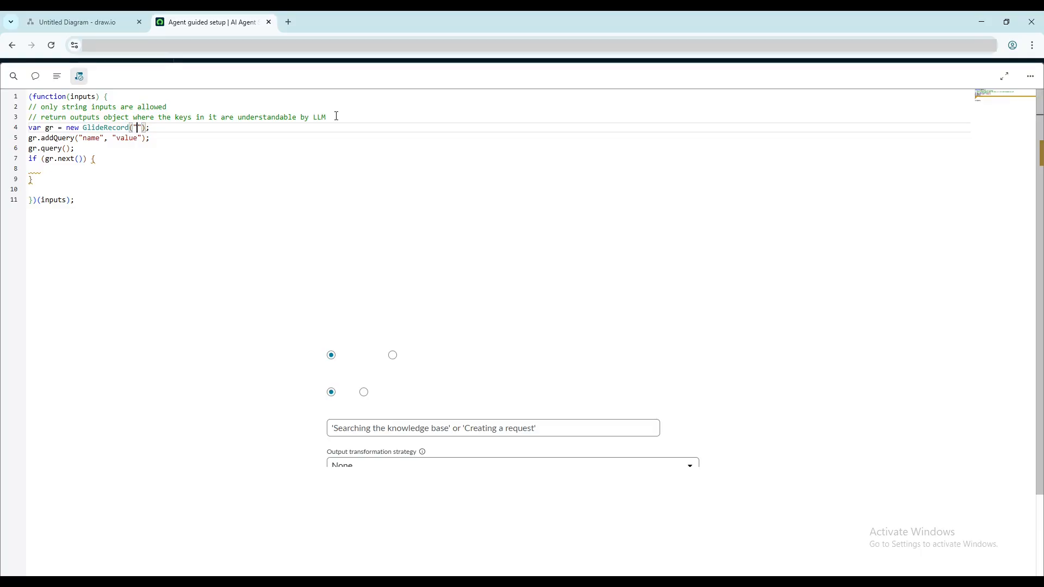
pyautogui.write('incident')
pyautogui.press('Right')
# Step: Set the addQuery condition in the script to match the "number" field against inputs.number
pyautogui.doubleClick(90, 139)
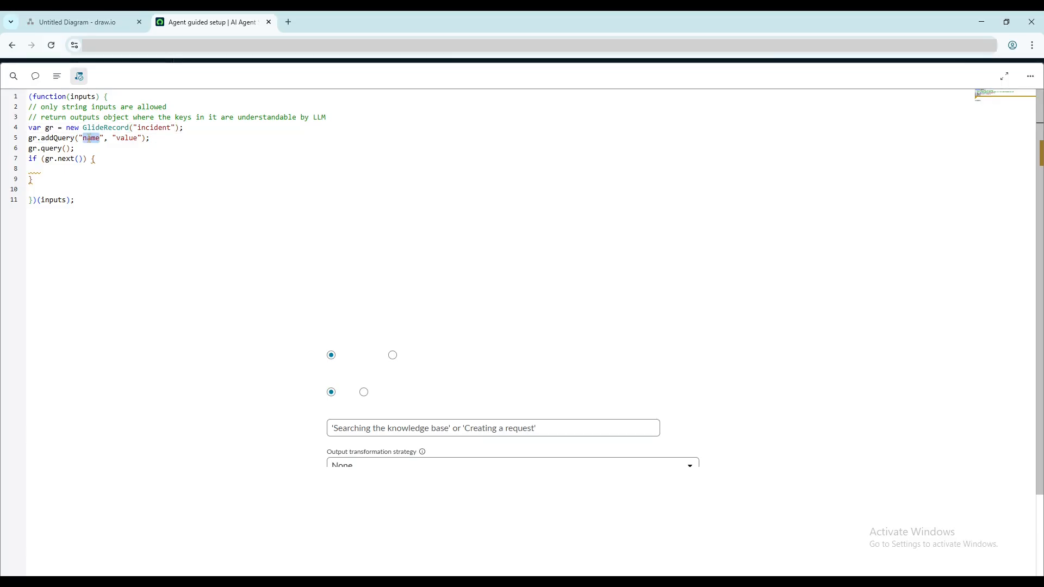
pyautogui.write('num')
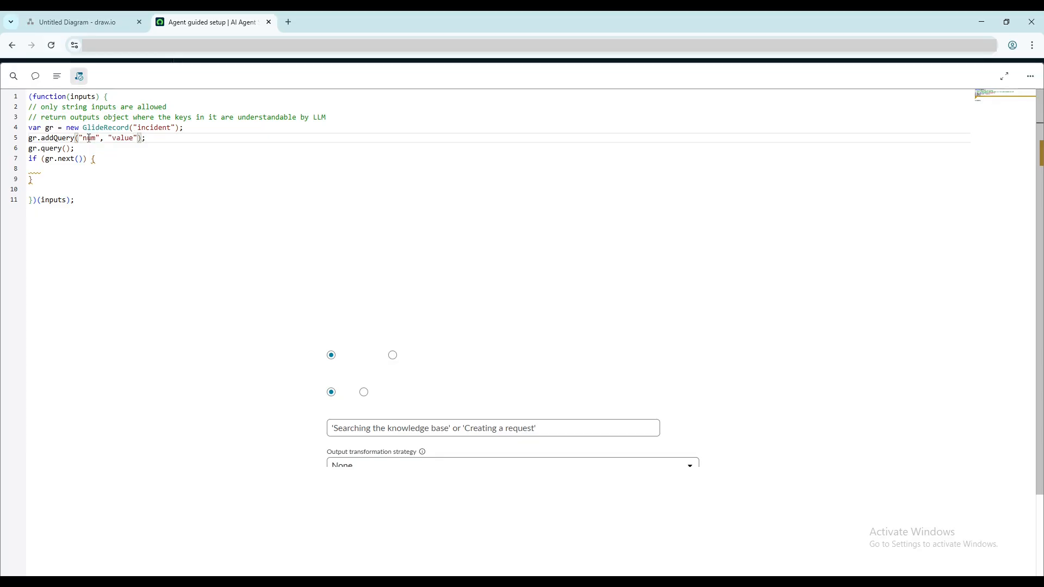
pyautogui.write('ber')
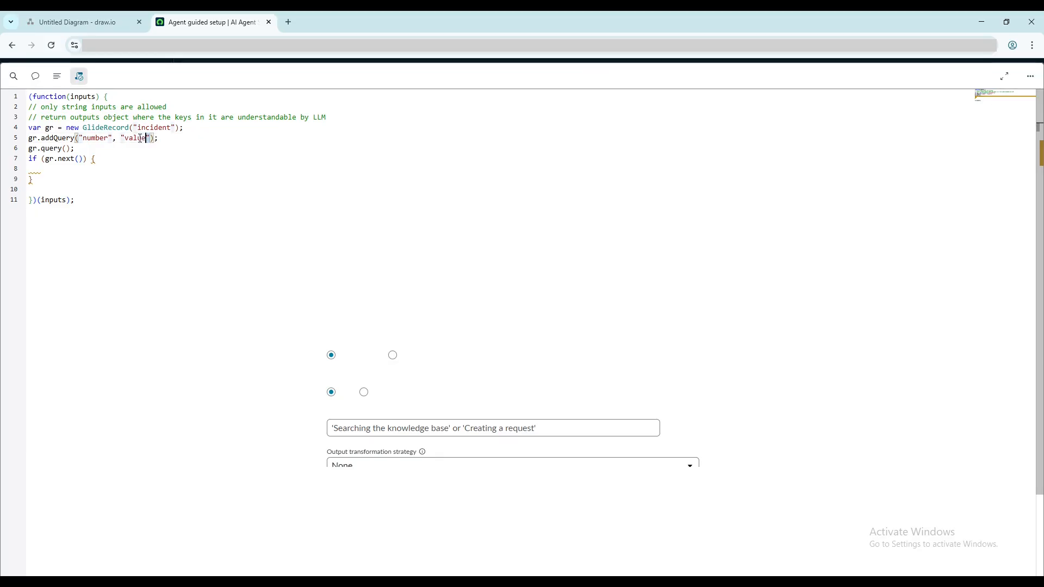
pyautogui.moveTo(150, 138); pyautogui.dragTo(121, 138)
pyautogui.write('inputs')
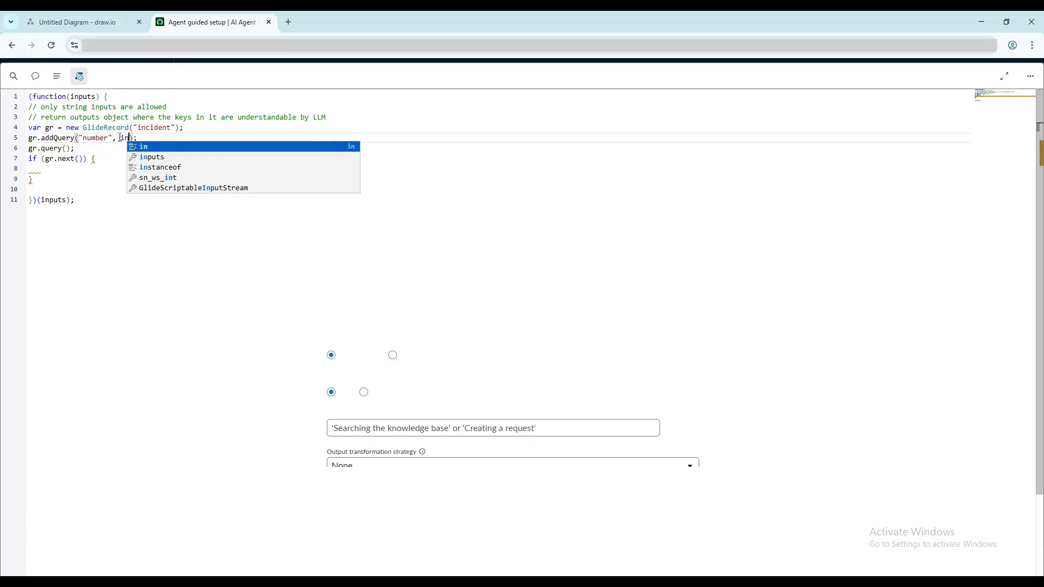
pyautogui.write('.number')
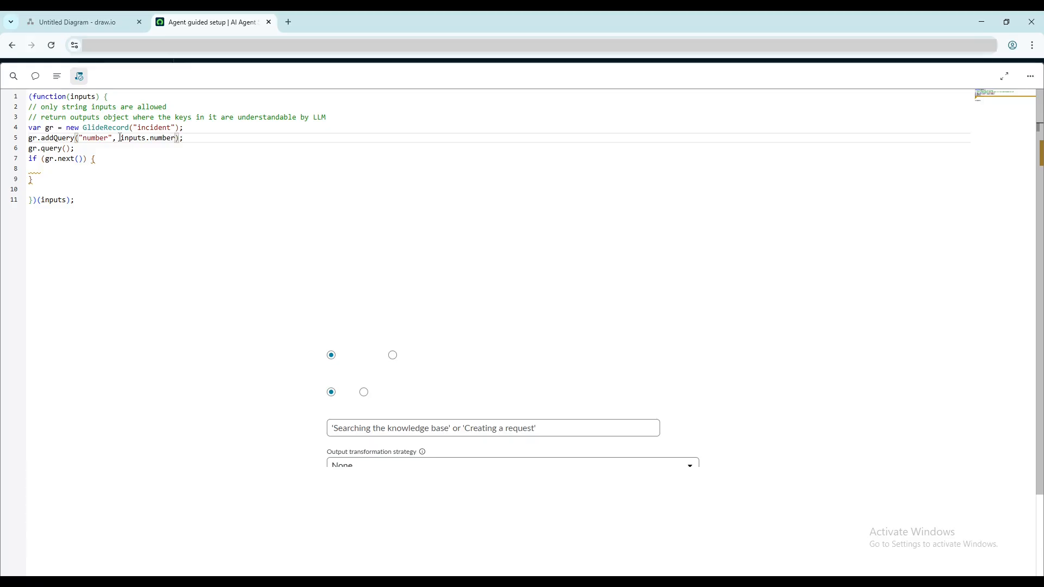
# Step: Inside the if block, return 'Short Description is "'+gr.getValue('short_description')+'" and Description is "'+gr.getValue('description')+'"'; and leave the full-size script editor
pyautogui.click(62, 167)
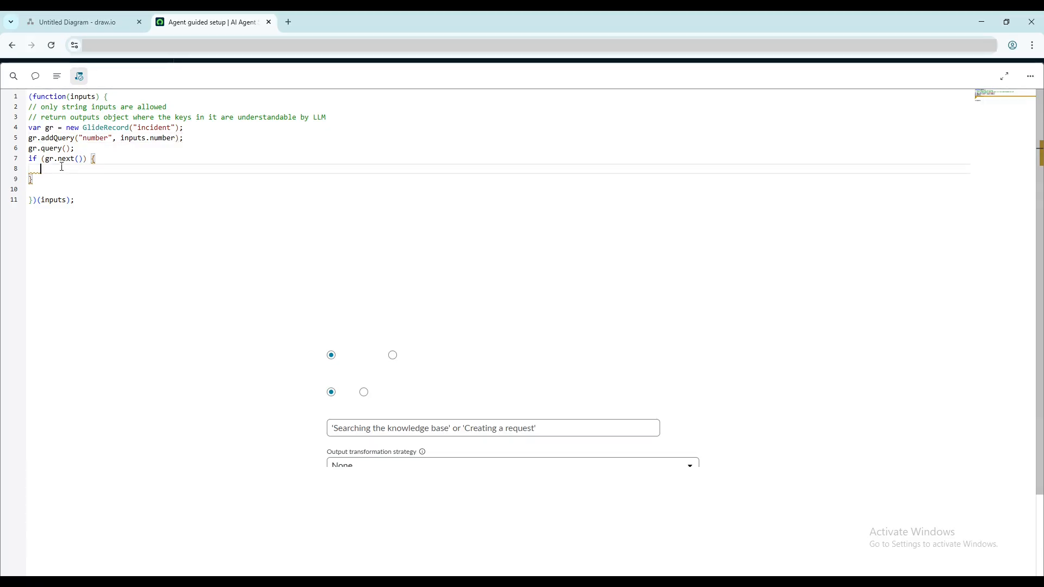
pyautogui.write('ret')
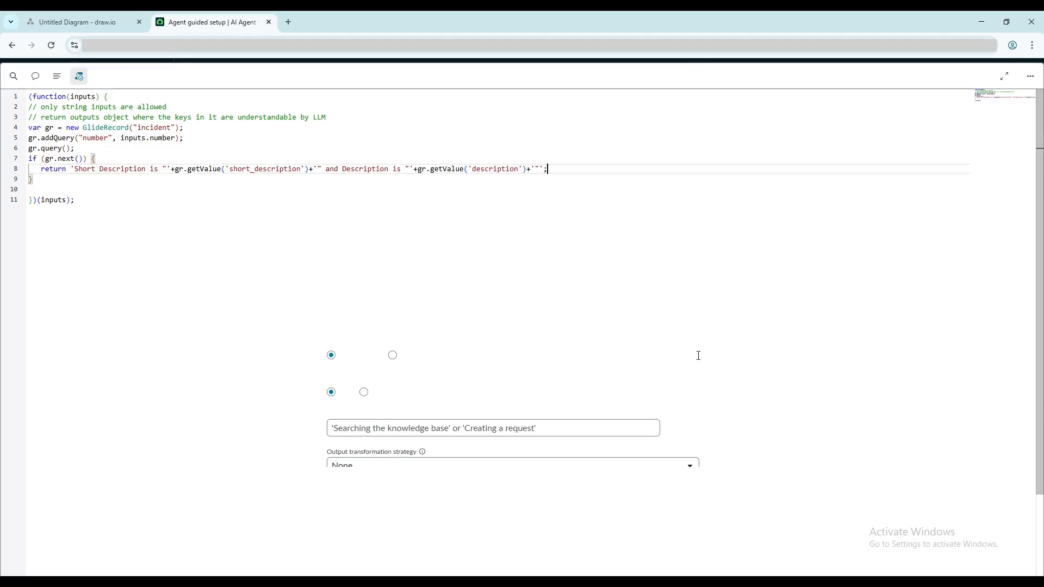
pyautogui.click(1005, 76)
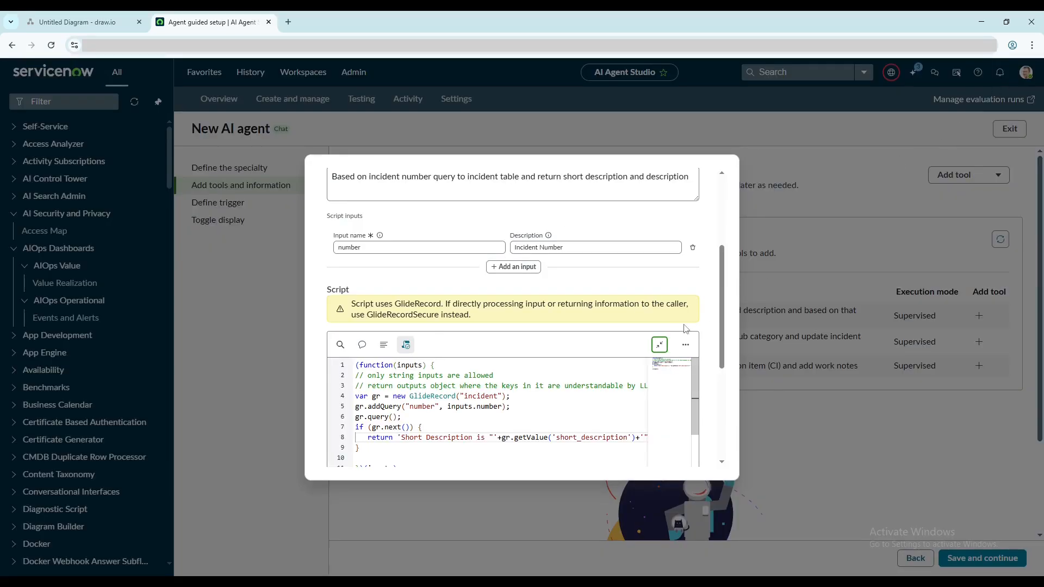
# Step: Set the script tool's execution mode to Autonomous and its processing message to "Searching Incident"
pyautogui.scroll(-1, 680, 328)
pyautogui.scroll(-4, 679, 329)
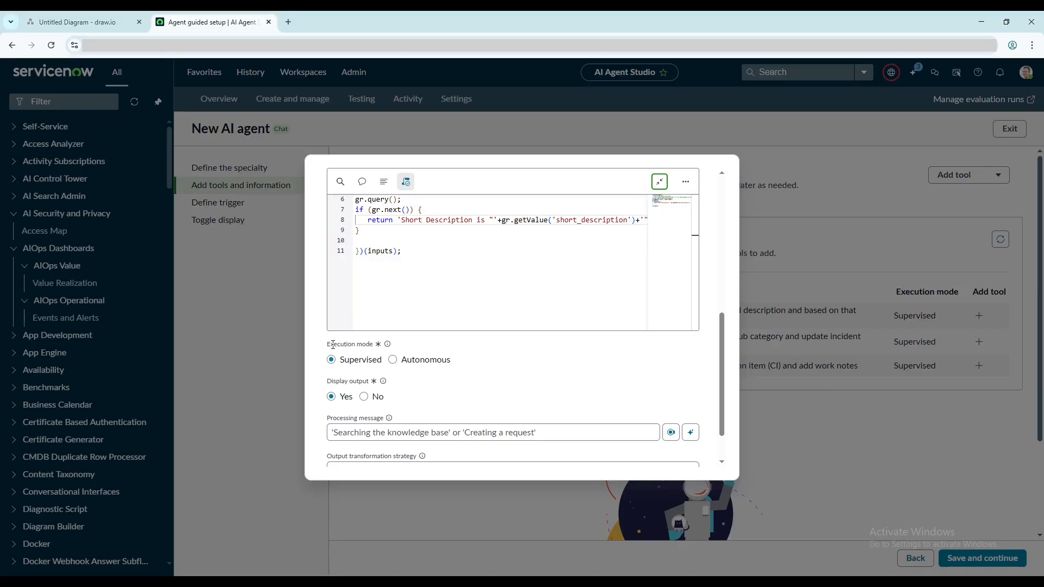
pyautogui.click(393, 359)
pyautogui.scroll(-1, 485, 379)
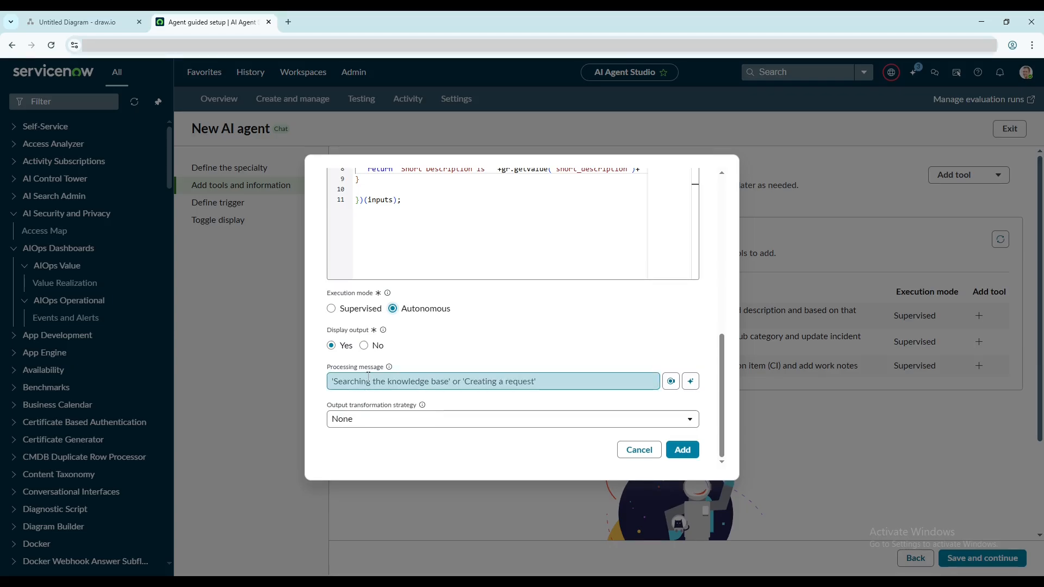
pyautogui.click(368, 376)
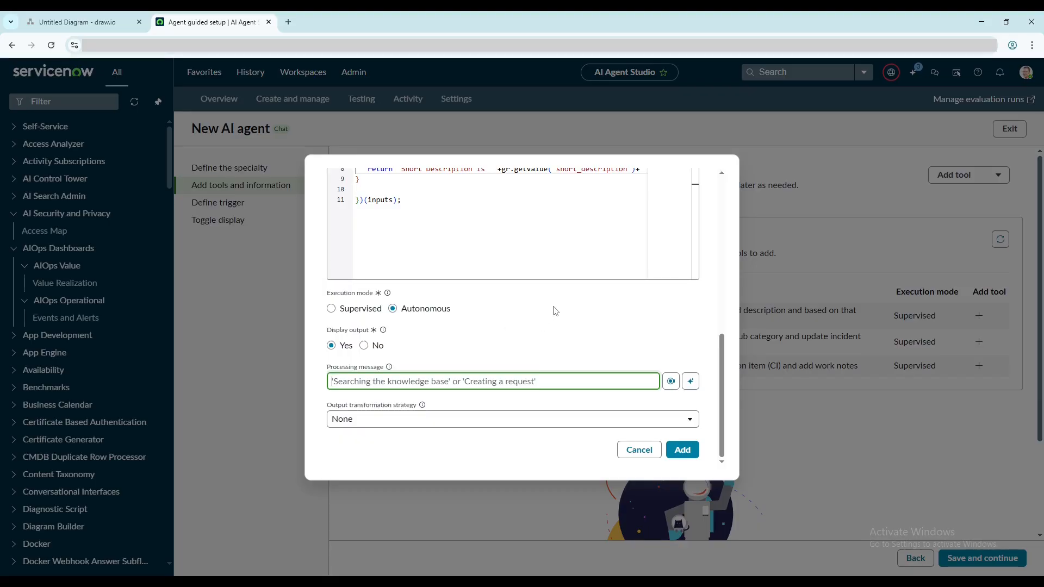
pyautogui.write('Searching Incident')
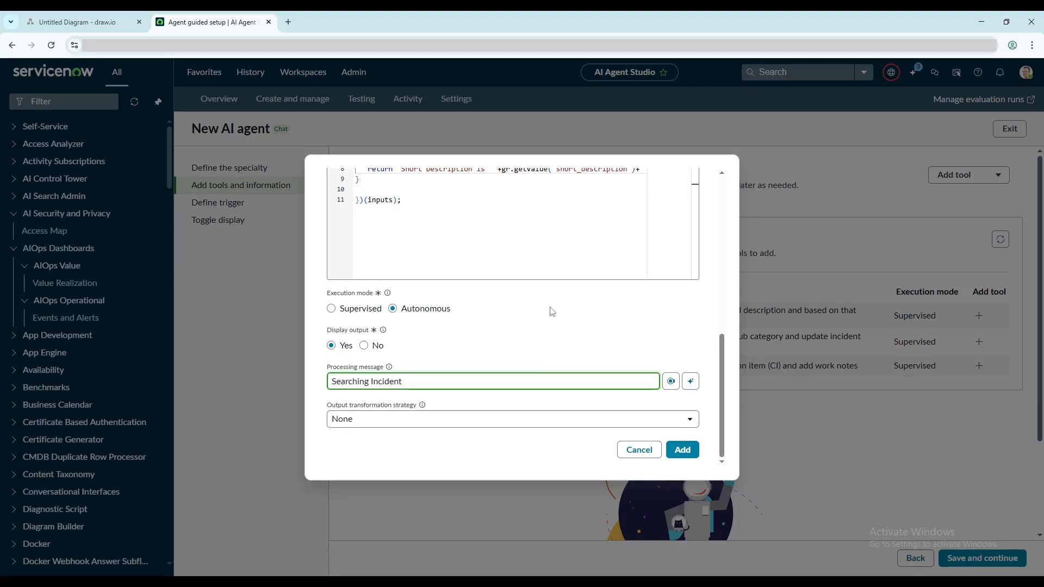
# Step: Set the script tool's output transformation strategy to Paraphrase and add the tool to the agent
pyautogui.click(373, 419)
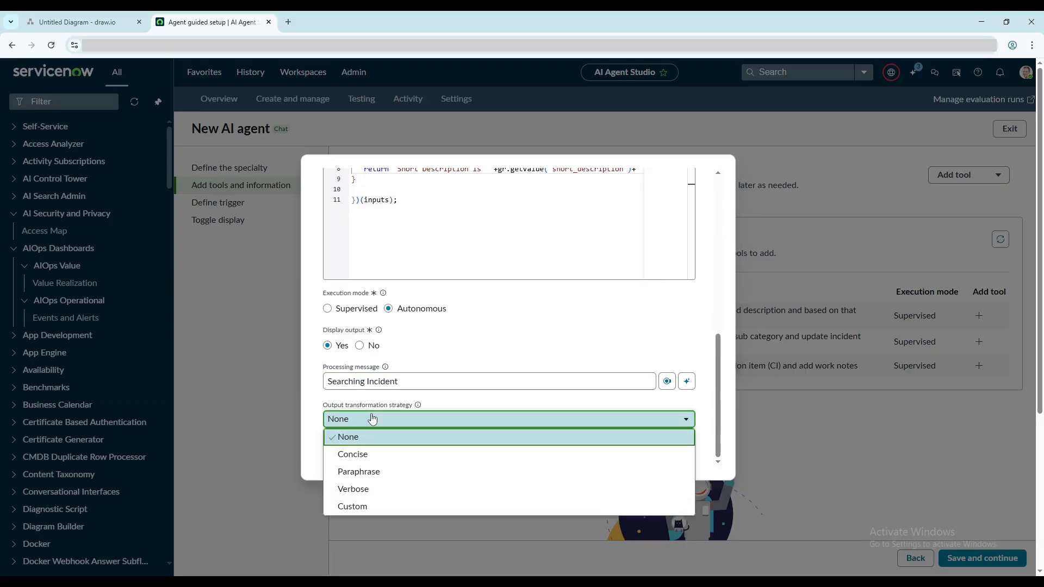
pyautogui.click(368, 473)
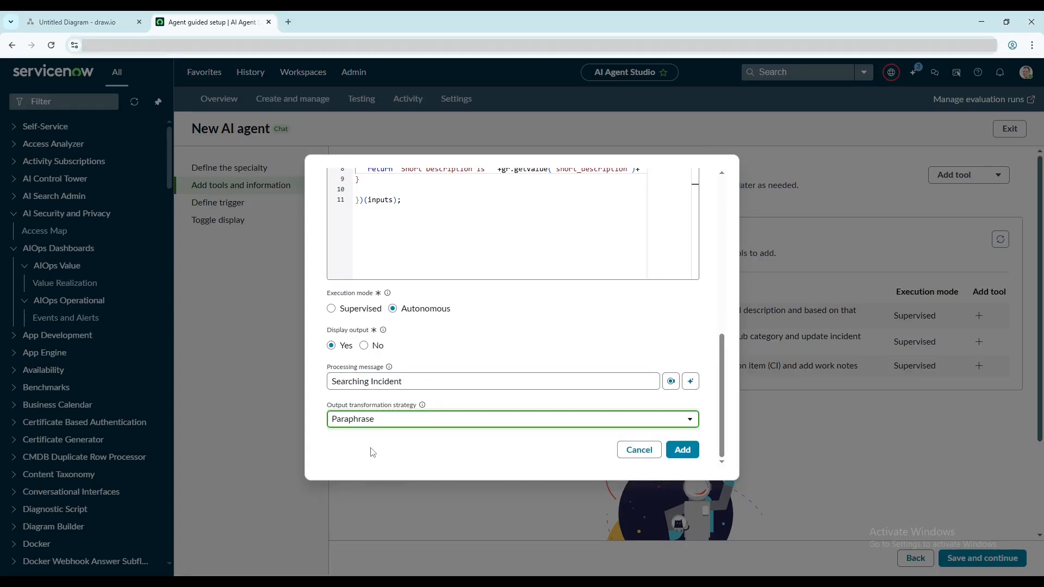
pyautogui.click(687, 450)
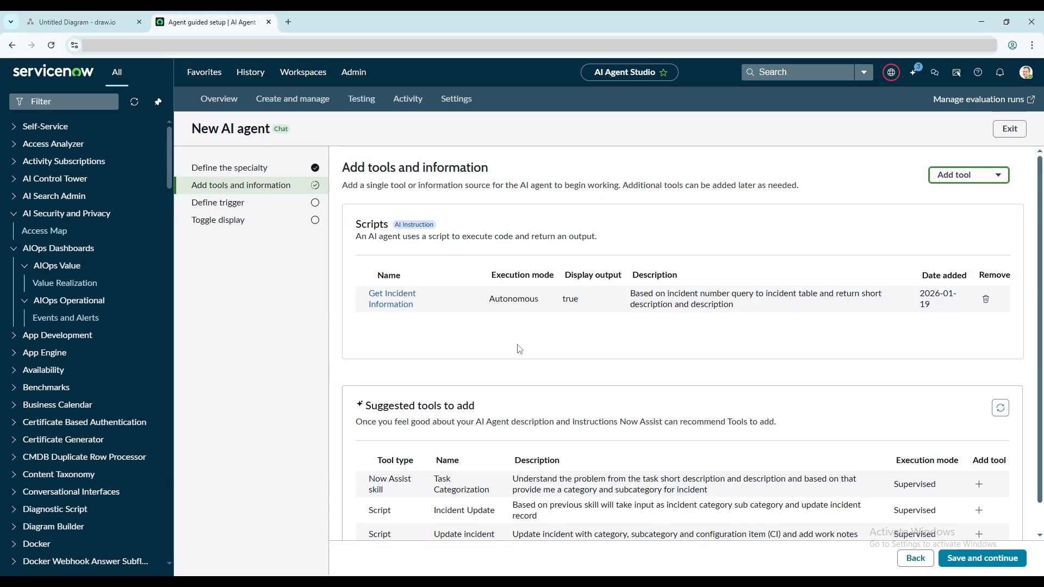
# Step: Start adding a Now Assist skill tool and choose the Task Categorization skill for it
pyautogui.click(974, 181)
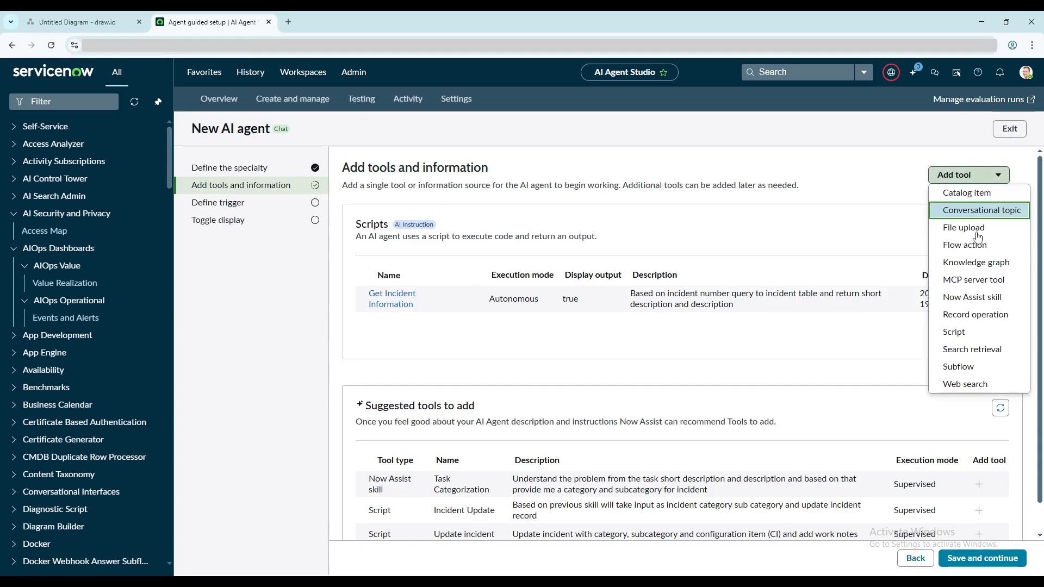
pyautogui.click(987, 301)
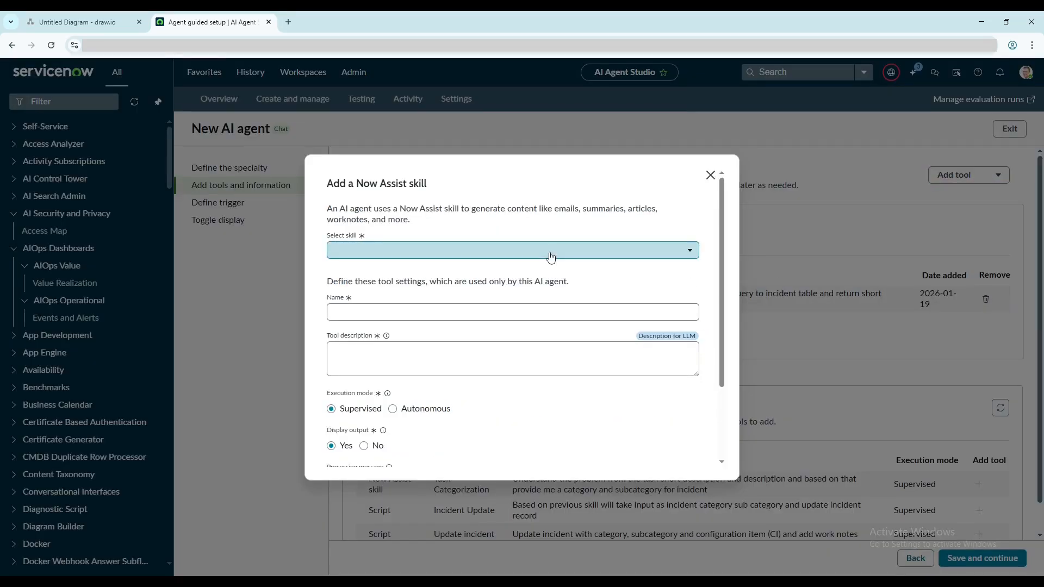
pyautogui.click(550, 255)
pyautogui.write('task')
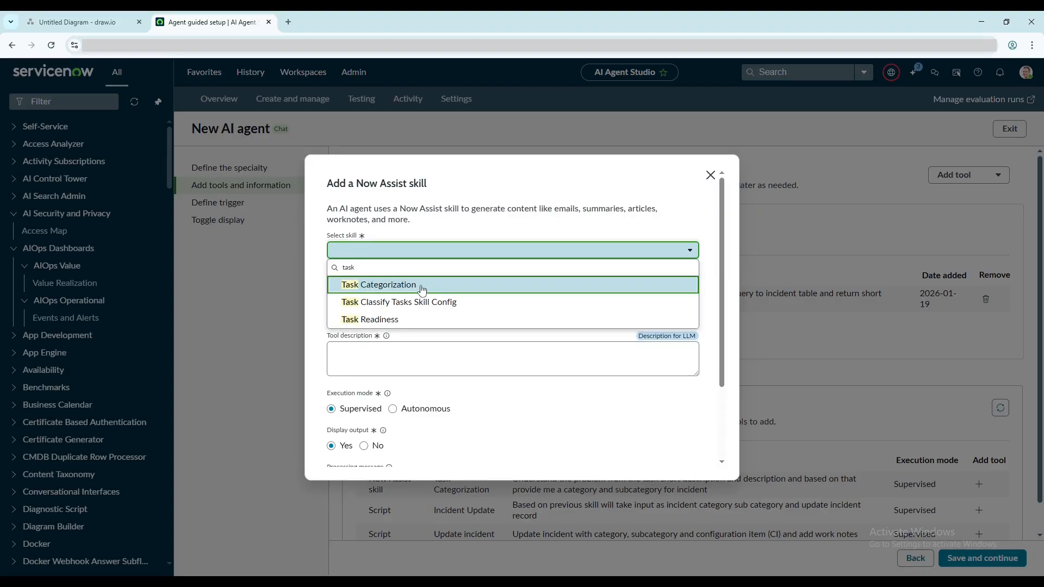
pyautogui.click(421, 284)
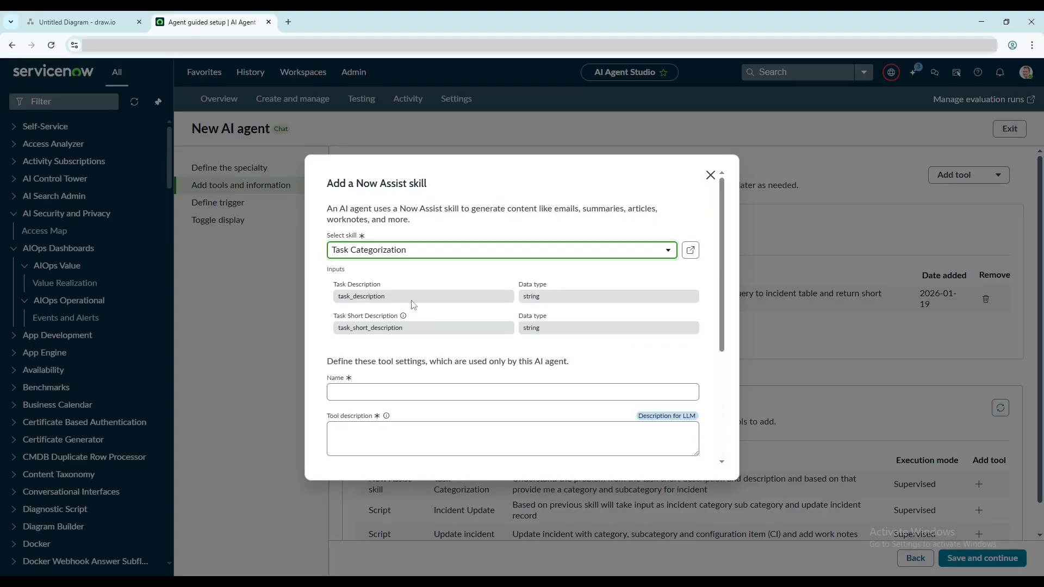
# Step: Name the skill tool "Task Catagorization" with the description "Based on incident short description and description provide incident category and sub category"
pyautogui.click(388, 391)
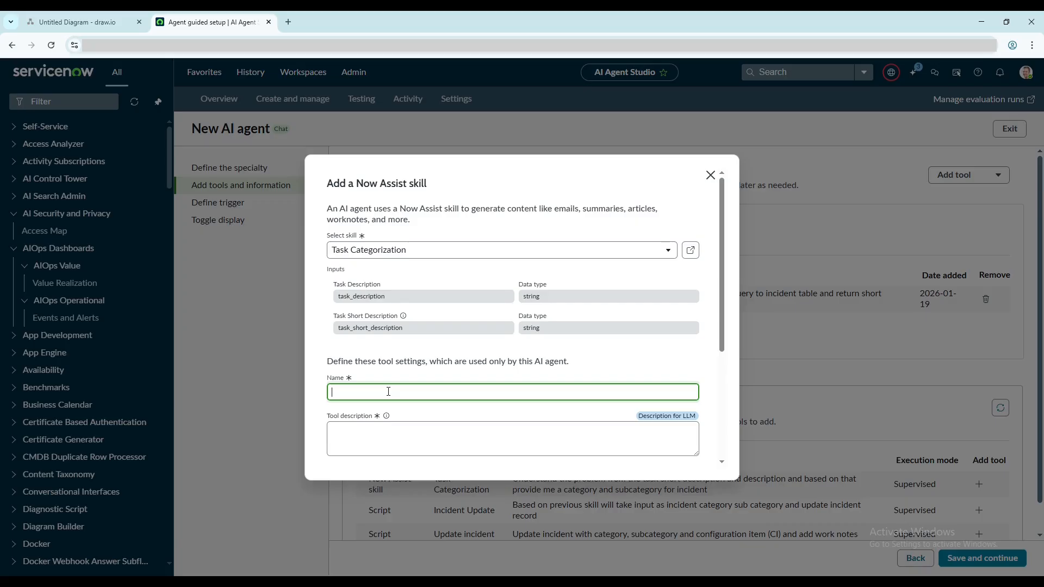
pyautogui.write('Task Catagorization')
pyautogui.click(342, 392)
pyautogui.write('s')
pyautogui.scroll(-2, 388, 297)
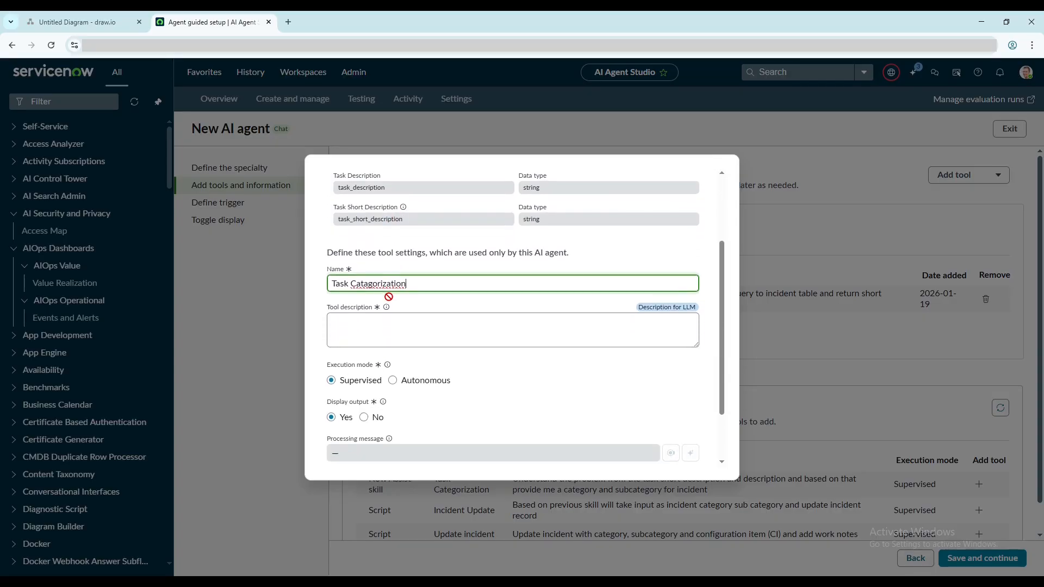
pyautogui.click(377, 324)
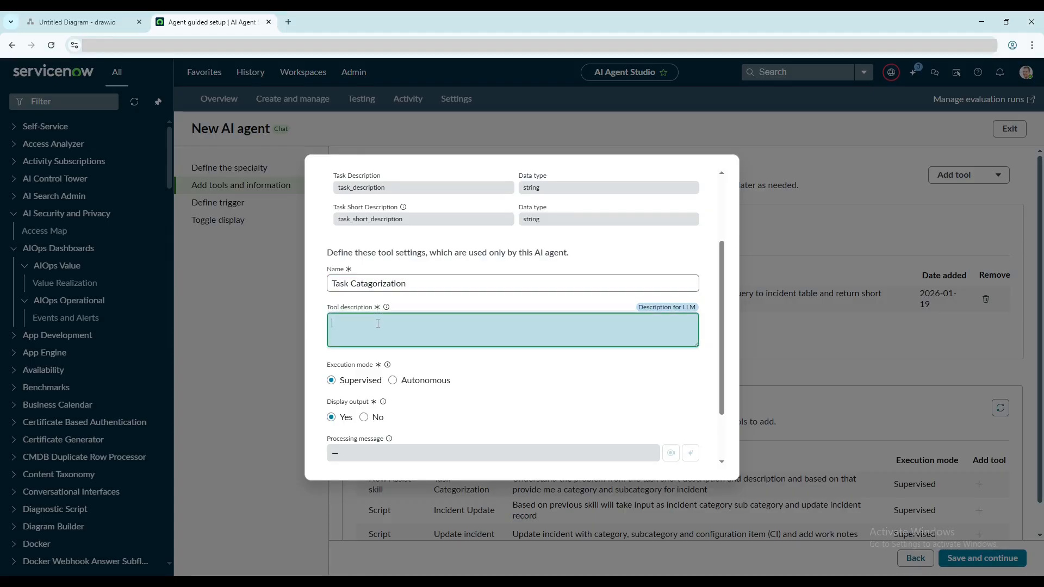
pyautogui.write('Based on incident short description and description provide incident category and sub category')
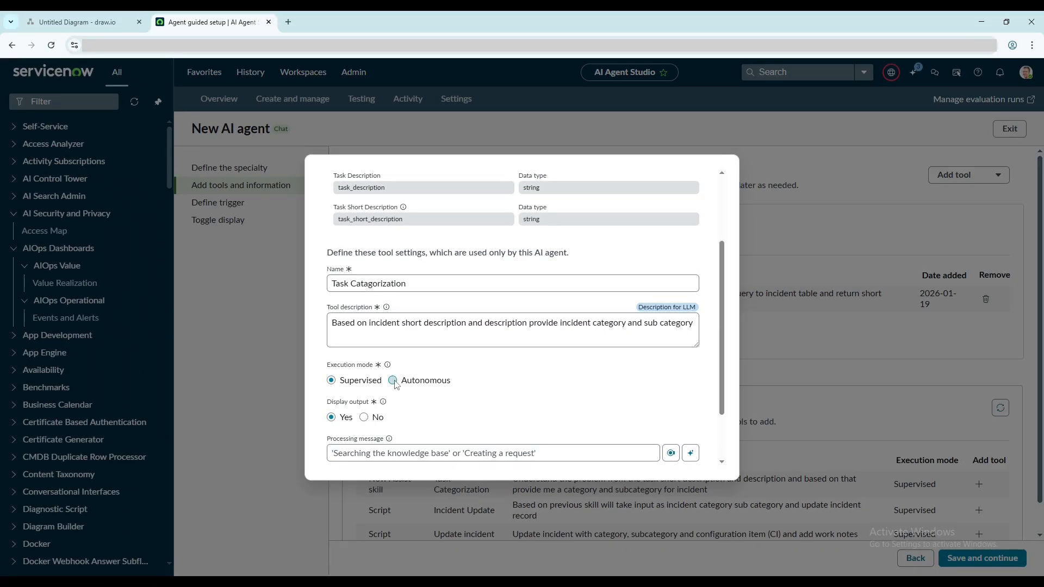
# Step: Set the skill tool's execution mode to Autonomous and its processing message to "Searching Category"
pyautogui.click(393, 380)
pyautogui.scroll(-1, 484, 398)
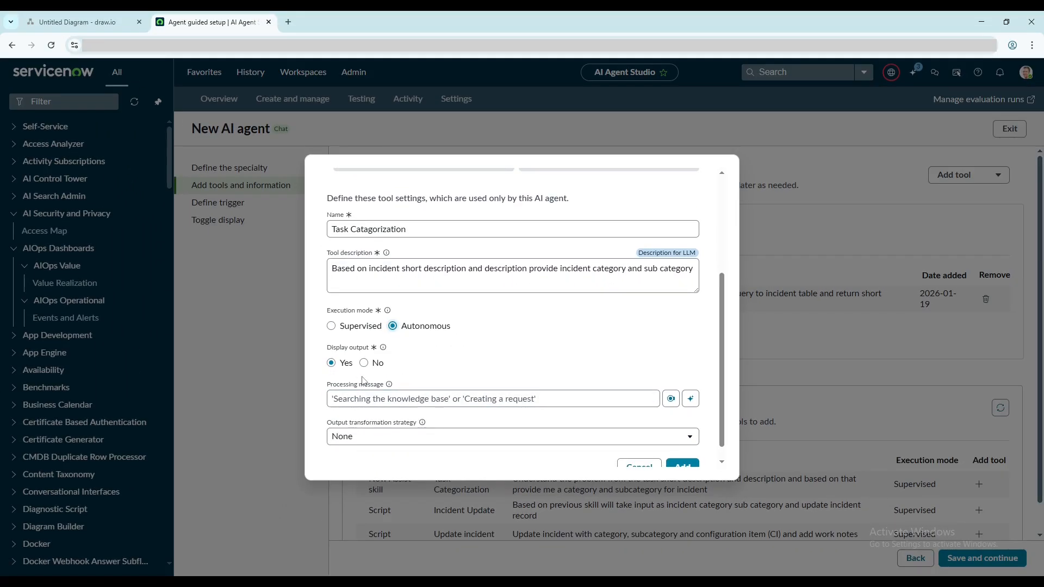
pyautogui.click(403, 402)
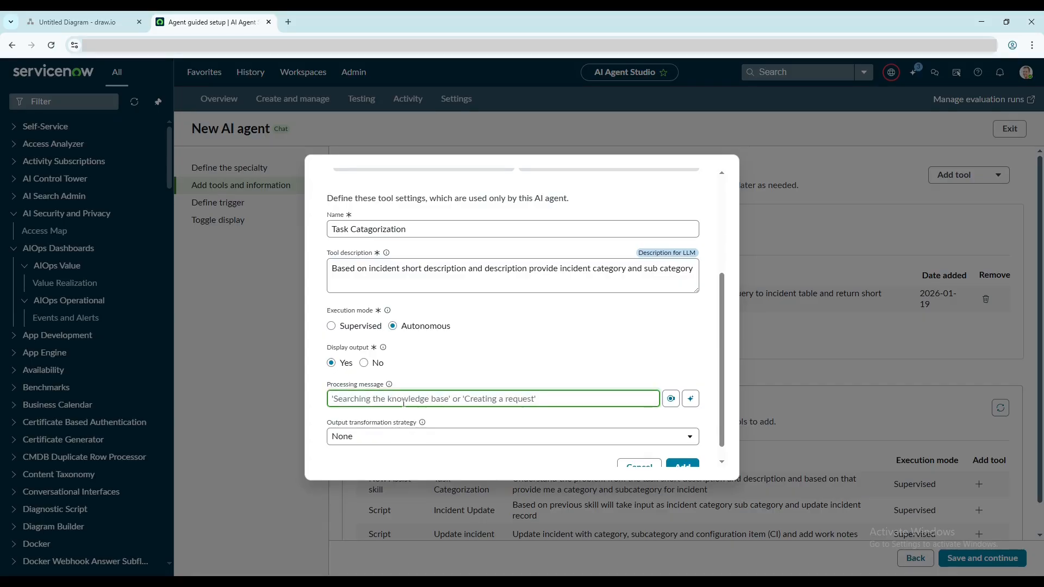
pyautogui.write('Searching')
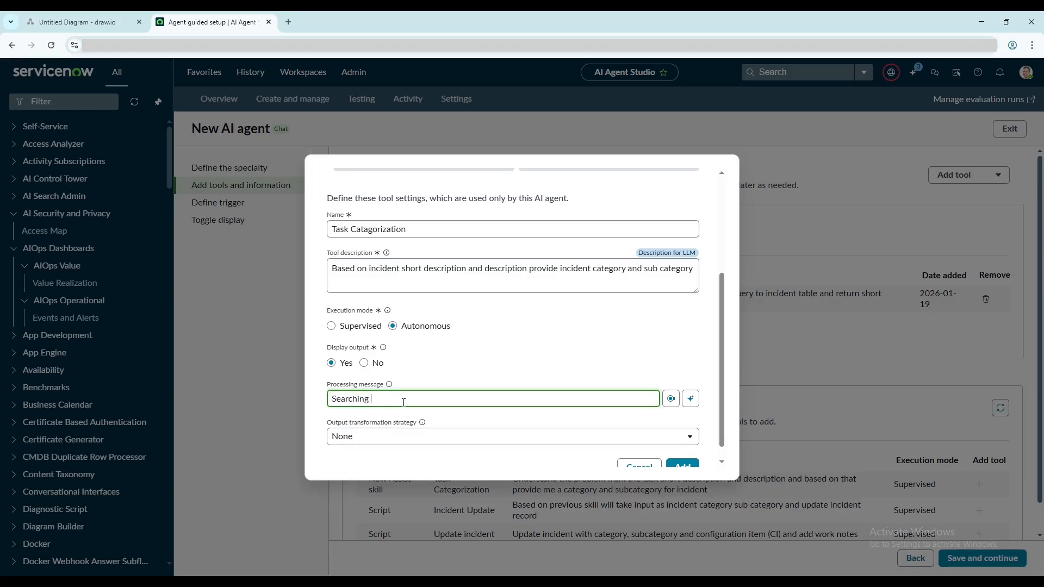
pyautogui.write(' Category')
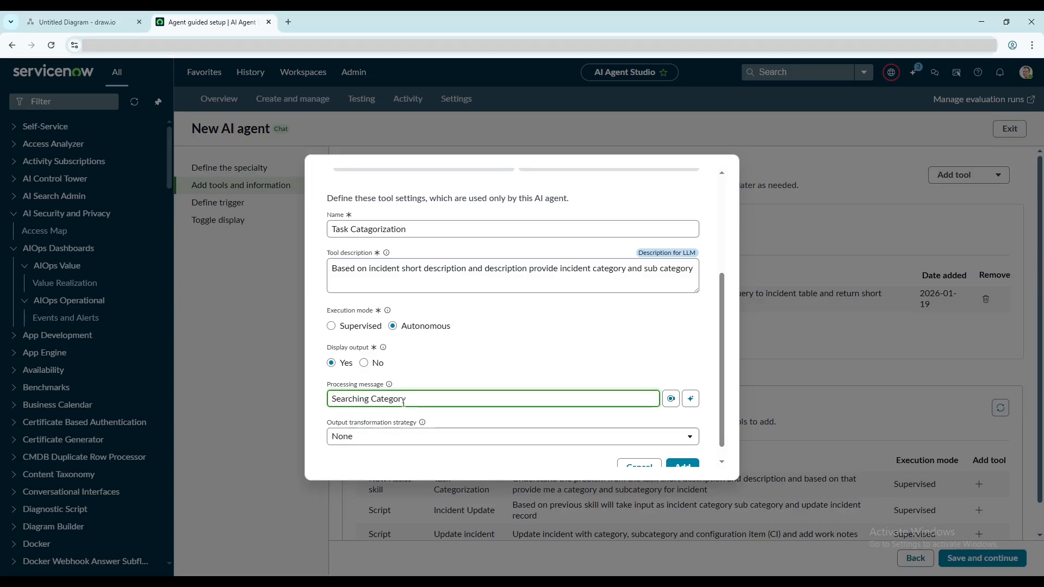
# Step: Set the skill tool's output transformation strategy to Paraphrase and add the tool to the agent
pyautogui.click(403, 435)
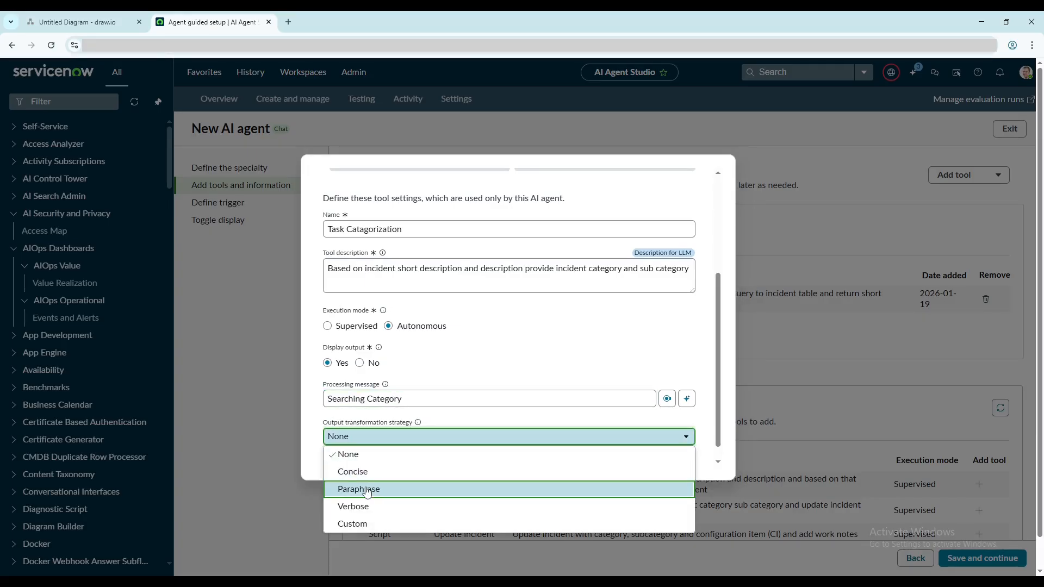
pyautogui.click(365, 486)
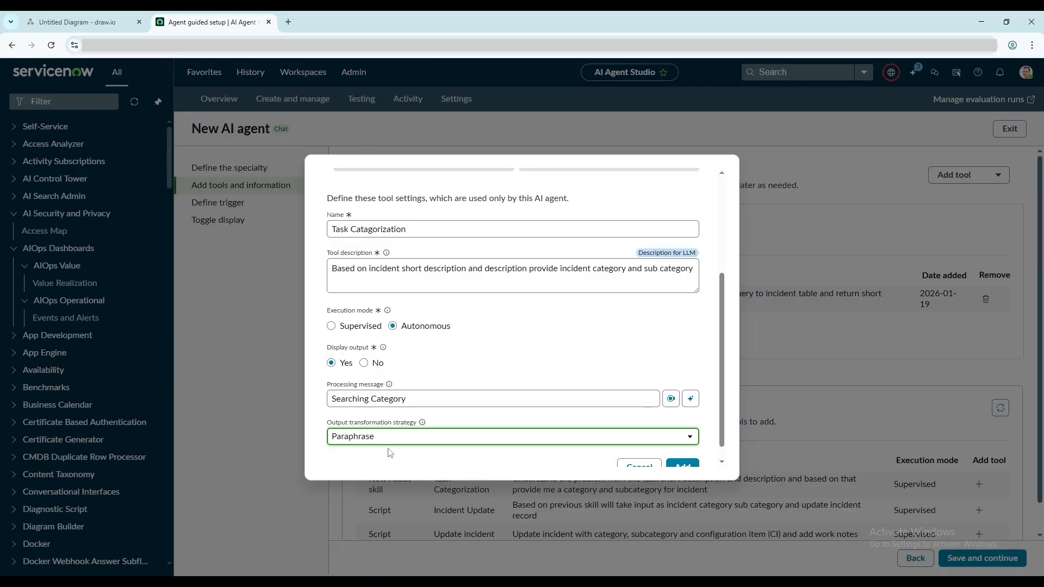
pyautogui.scroll(-1, 657, 476)
pyautogui.click(681, 448)
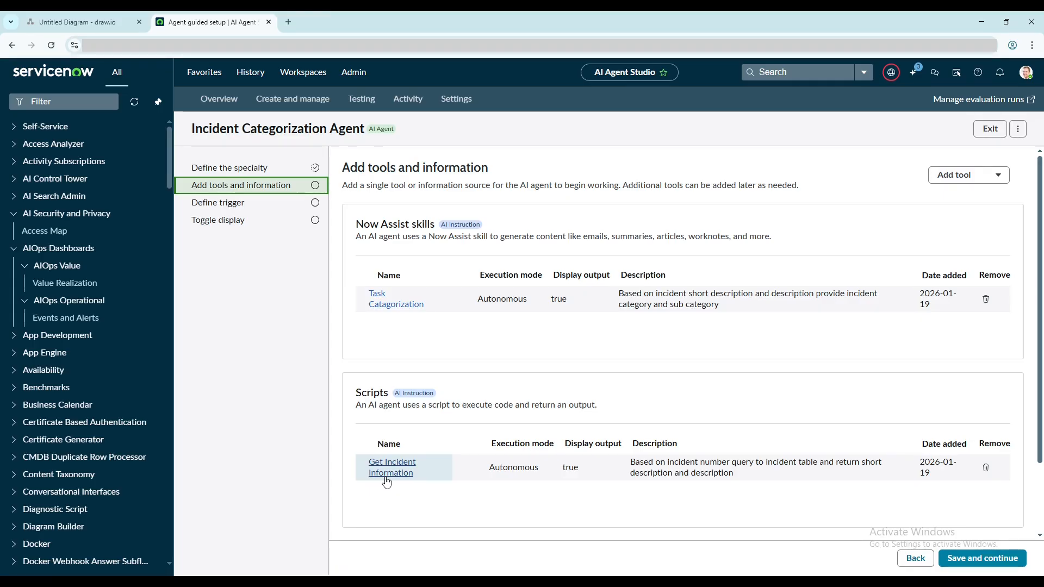
# Step: Review the inputs configured for the Task Catagorization skill tool
pyautogui.click(372, 309)
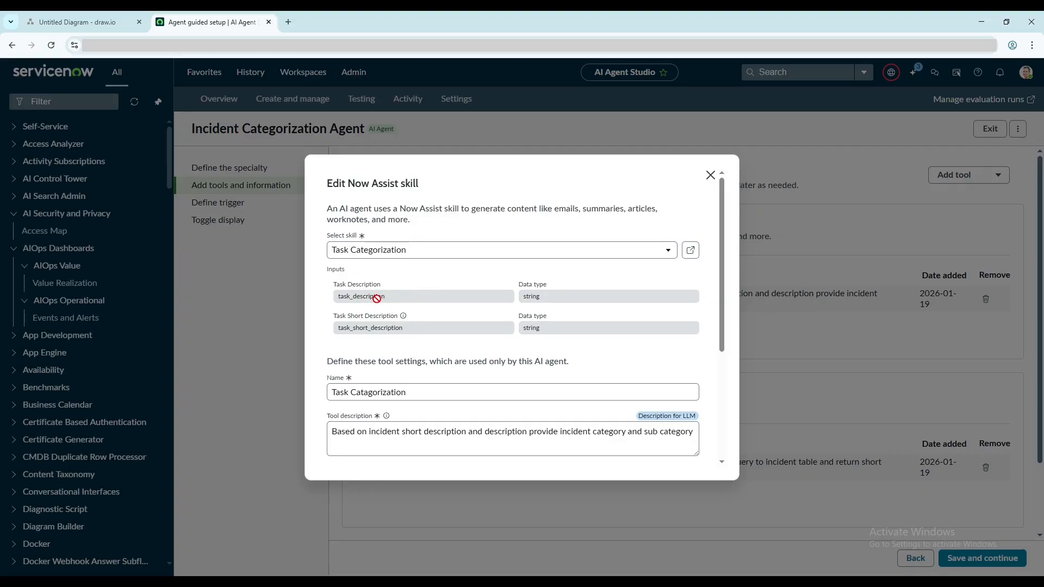
pyautogui.click(710, 175)
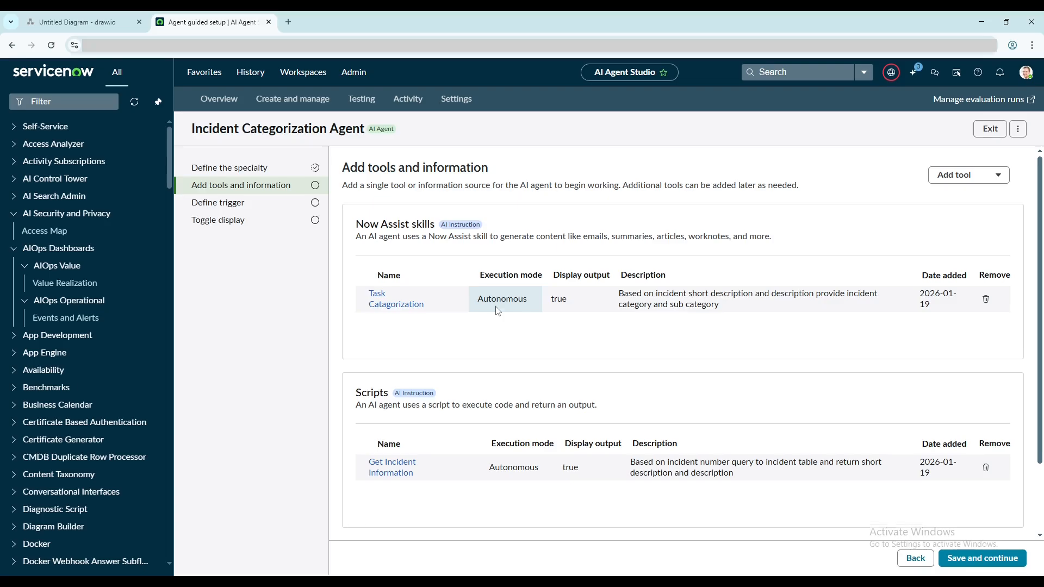
pyautogui.scroll(-1, 518, 311)
pyautogui.scroll(1, 517, 311)
# Step: Start adding a new script tool to the agent and name it "Update Incident"
pyautogui.click(983, 176)
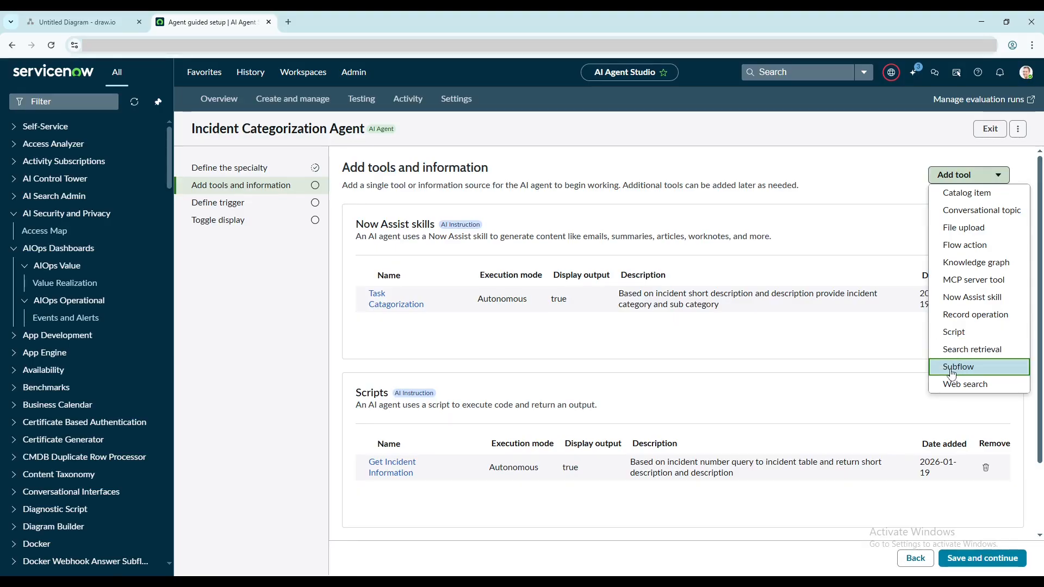
pyautogui.click(952, 334)
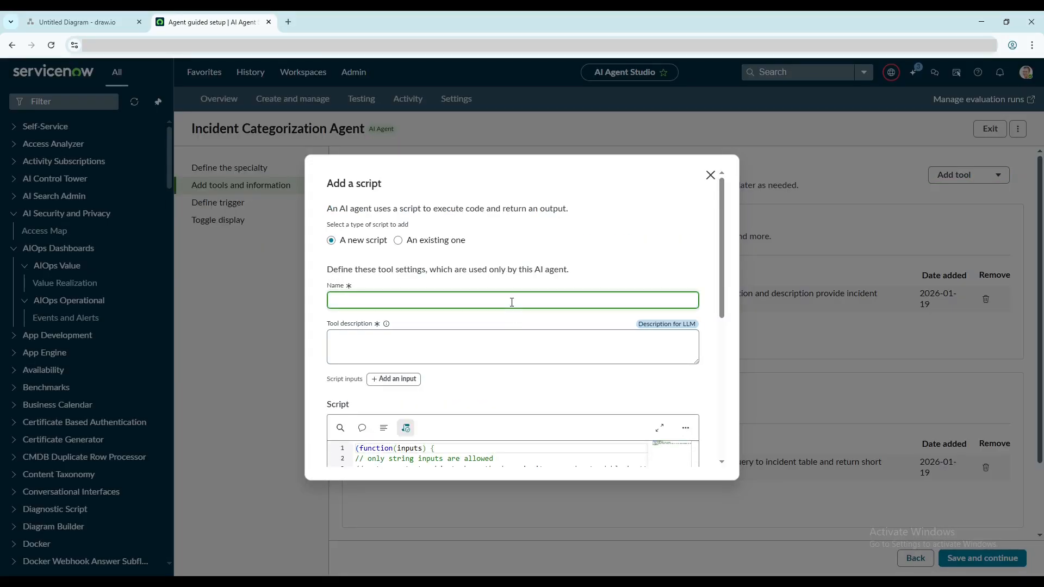
pyautogui.write('Update Incident')
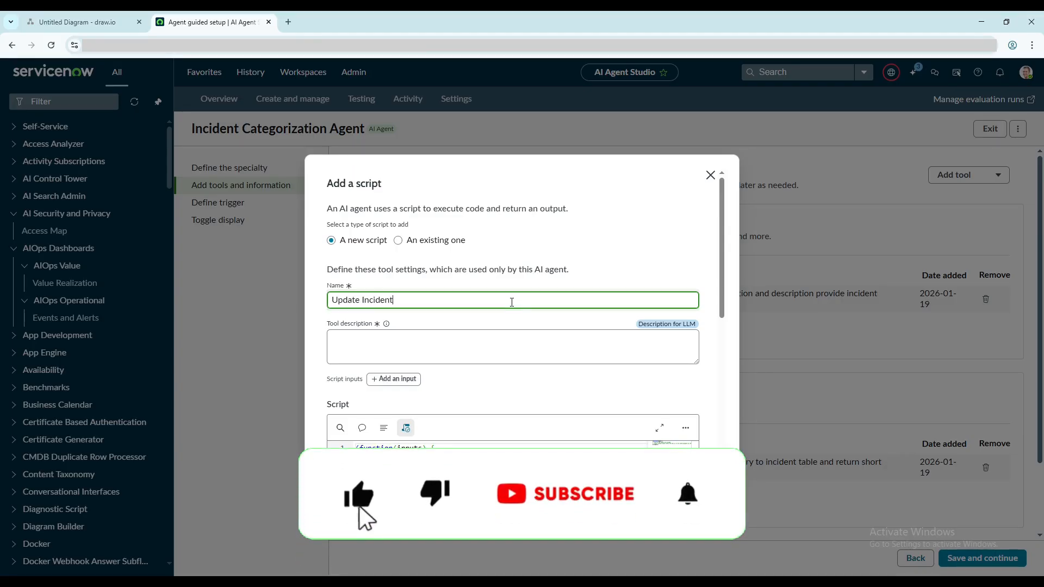
# Step: Describe the tool as "Based on Category and Sub Category from previous steps I will Updated incident Worknotes and Category and Sub Category"
pyautogui.click(490, 343)
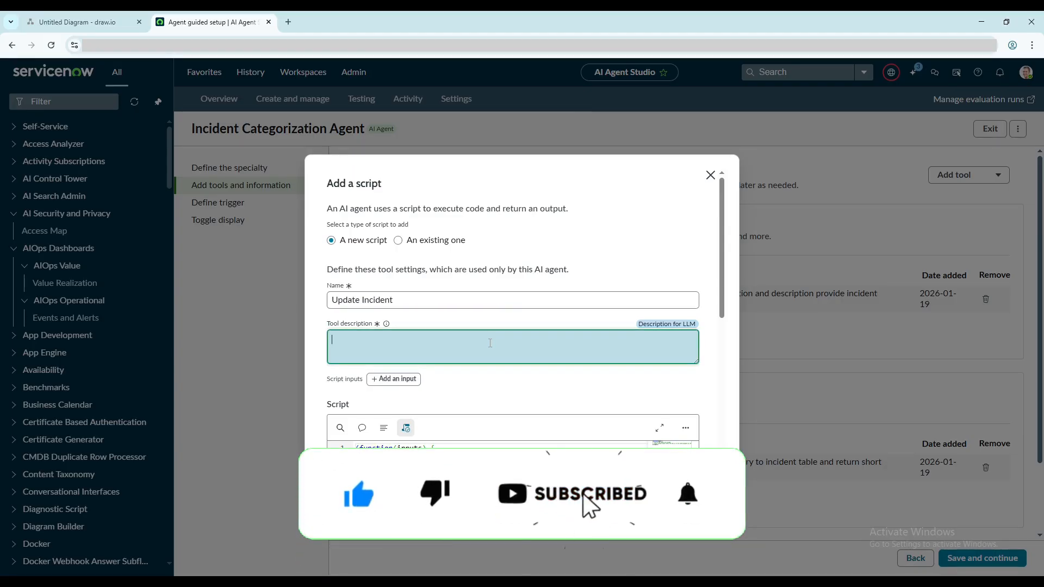
pyautogui.write('Based on Categ')
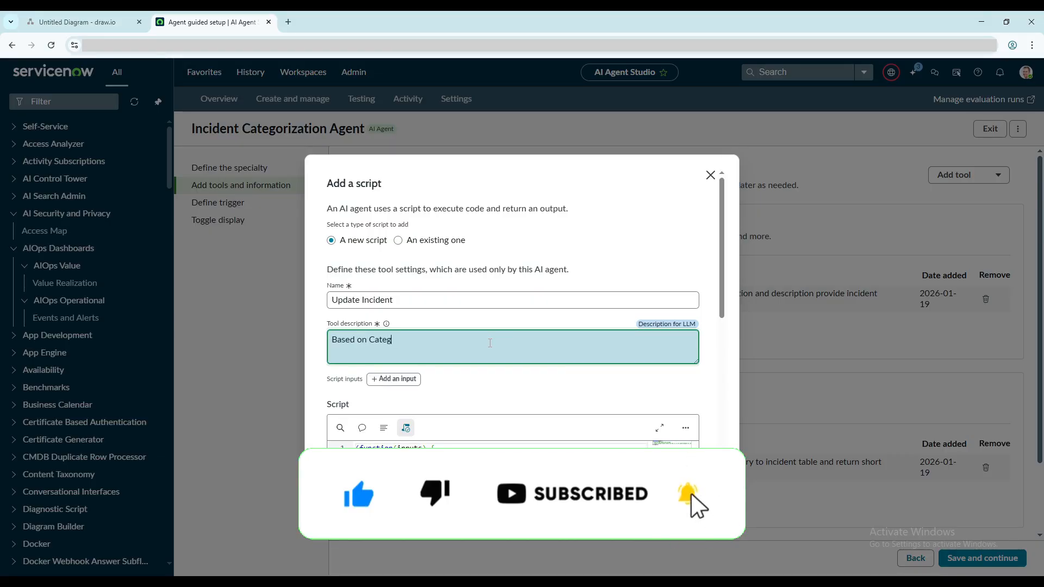
pyautogui.write('ory and Sub Category')
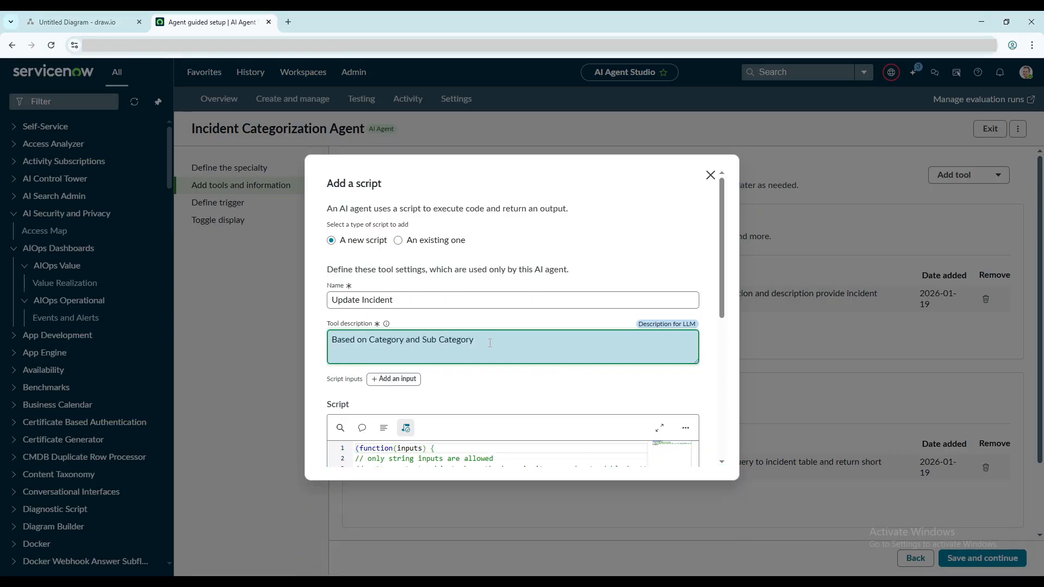
pyautogui.write(' from previous steps I will Updated incident ')
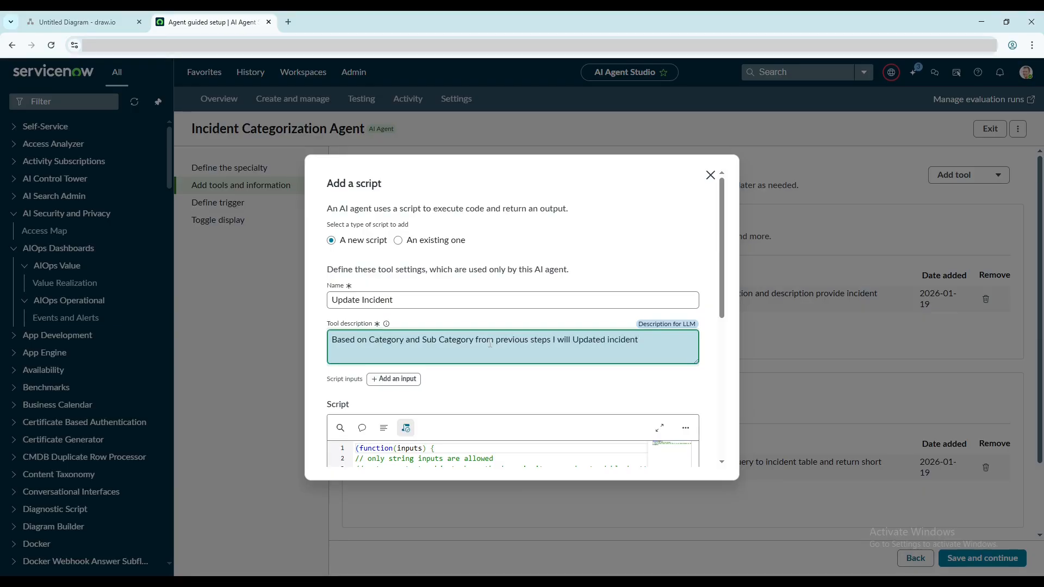
pyautogui.write('Wrknotes and')
pyautogui.write(' Category and Sub ')
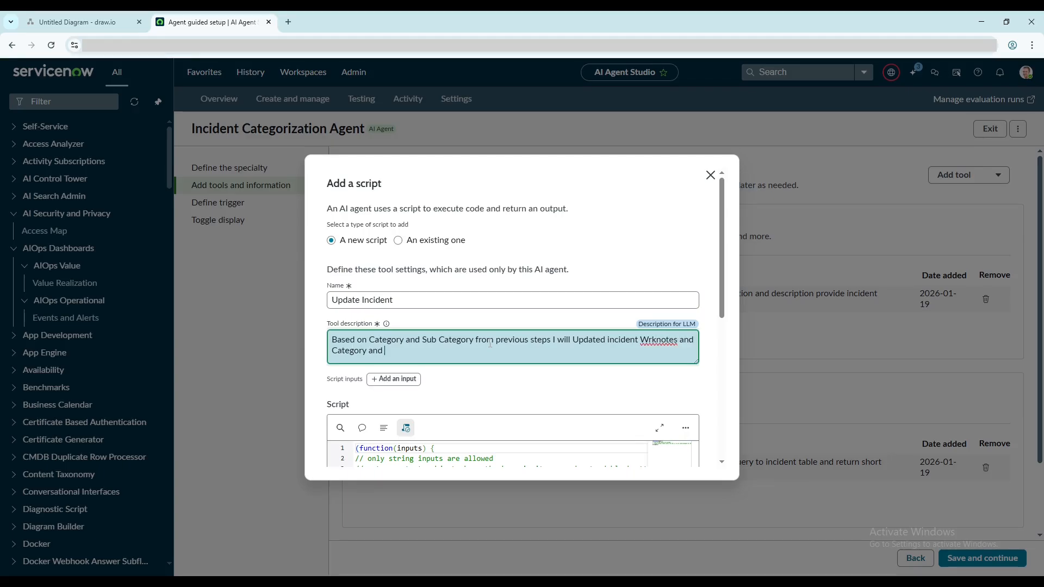
pyautogui.write('Category')
pyautogui.click(649, 341)
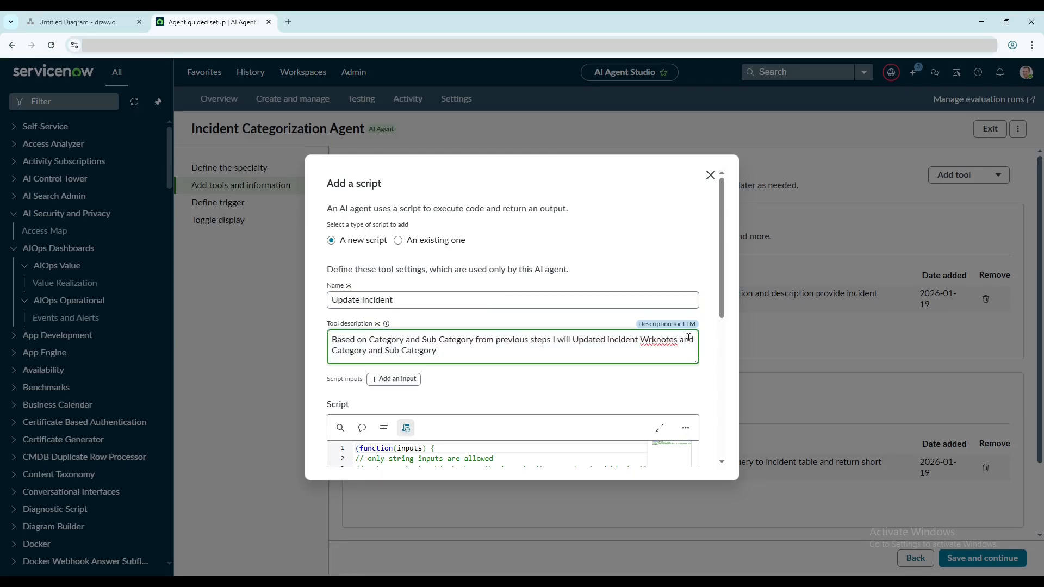
pyautogui.write('o')
pyautogui.click(642, 392)
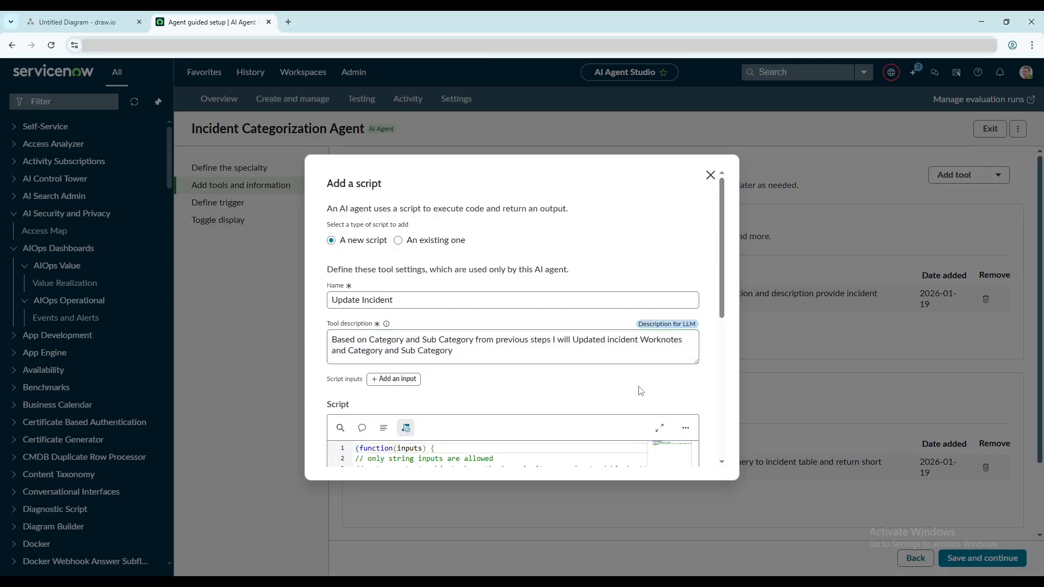
pyautogui.click(538, 357)
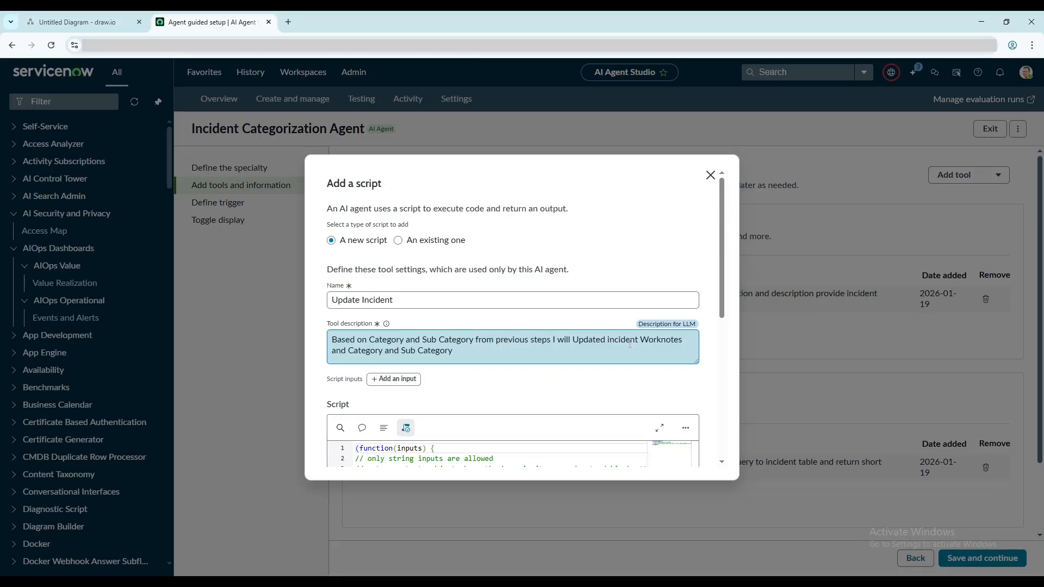
# Step: Add two script inputs named "category" and "subcategory" to the Update Incident tool
pyautogui.click(398, 380)
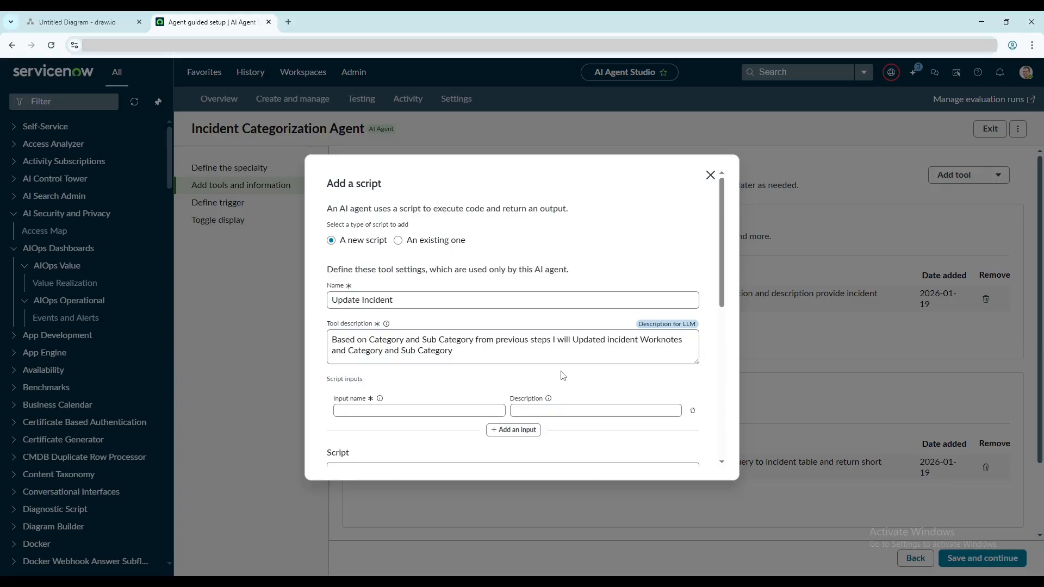
pyautogui.scroll(-2, 458, 301)
pyautogui.click(457, 300)
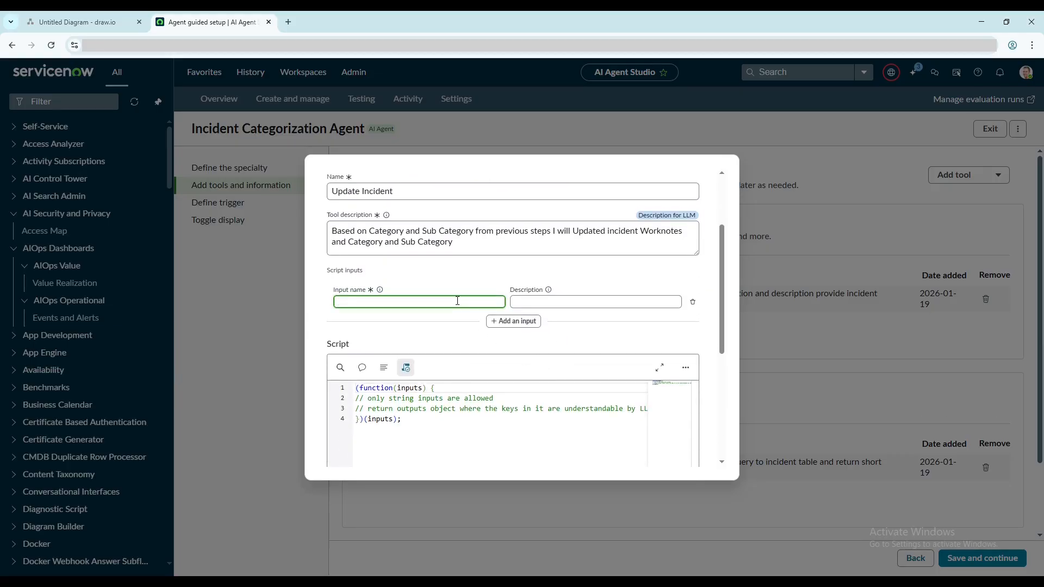
pyautogui.write('category')
pyautogui.click(513, 320)
pyautogui.click(388, 330)
pyautogui.write('sub')
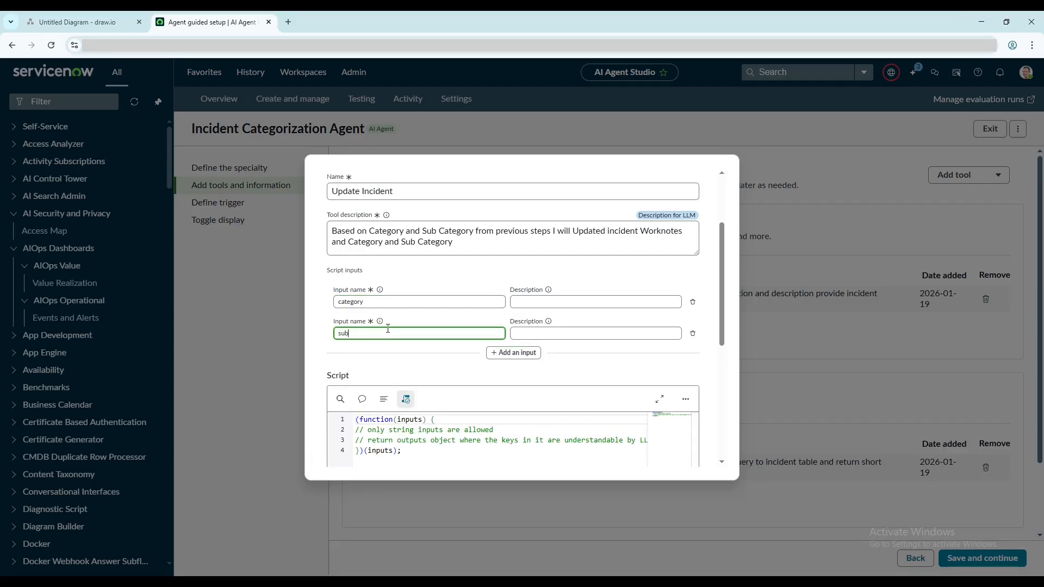
pyautogui.write('category')
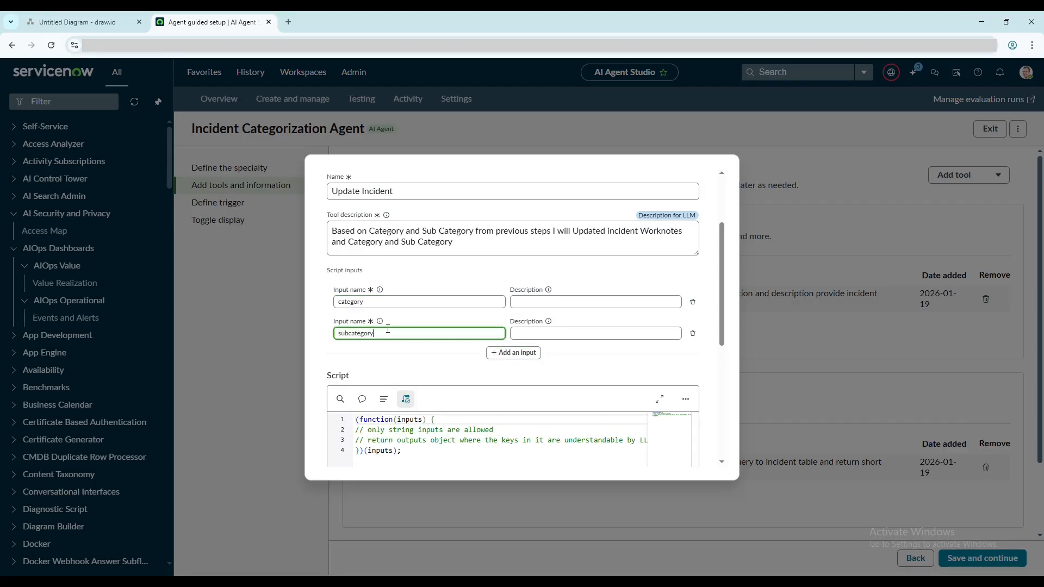
# Step: Describe the category input as "incident category" and the subcategory input as "incident subcategory"
pyautogui.click(548, 302)
pyautogui.write('incident category')
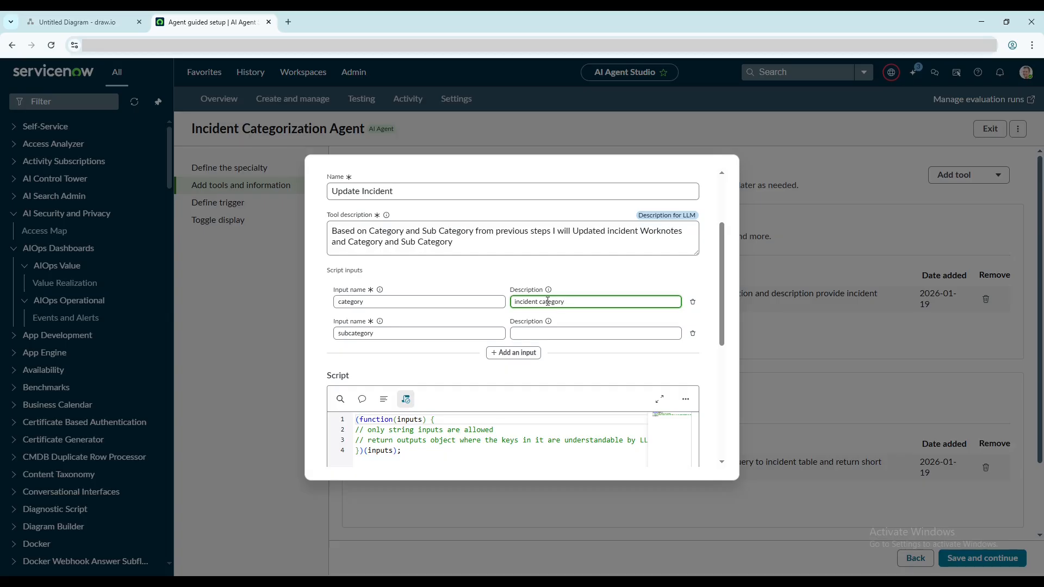
pyautogui.click(542, 337)
pyautogui.write('incident ')
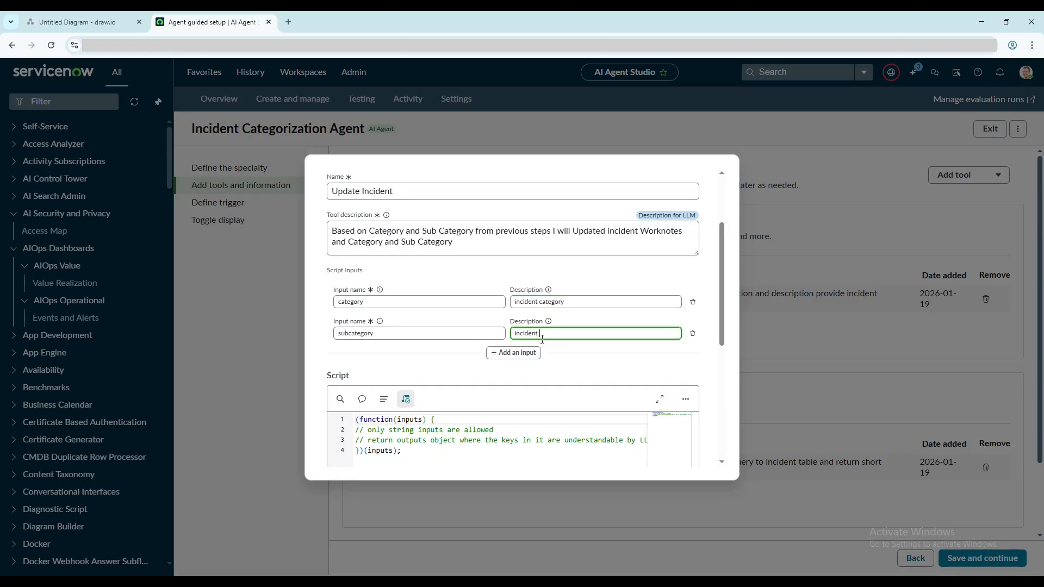
pyautogui.write('subctategory')
# Step: Add a third script input named "number" with the description "incident number"
pyautogui.click(525, 352)
pyautogui.click(401, 362)
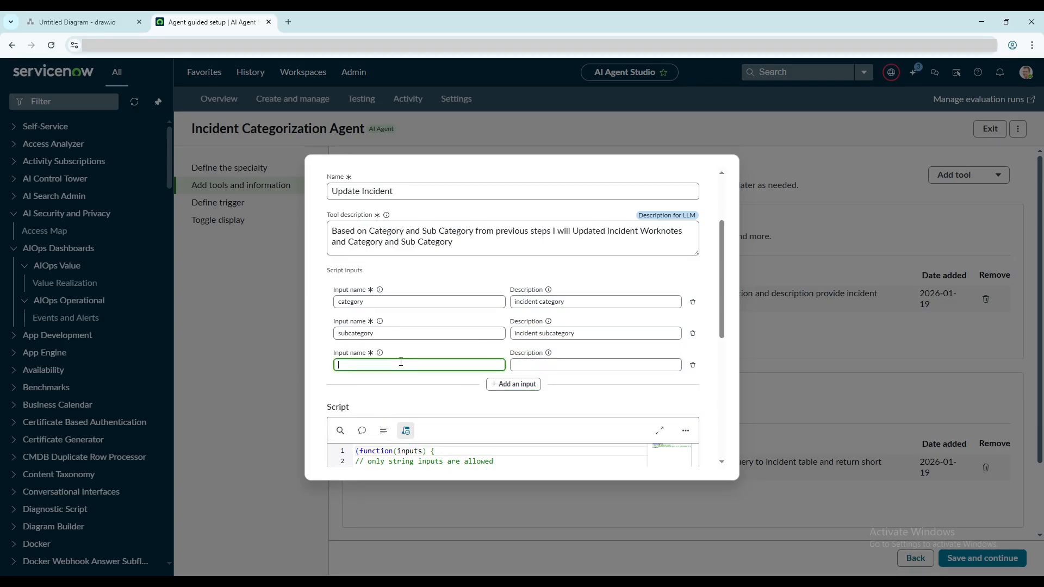
pyautogui.write('number')
pyautogui.click(542, 359)
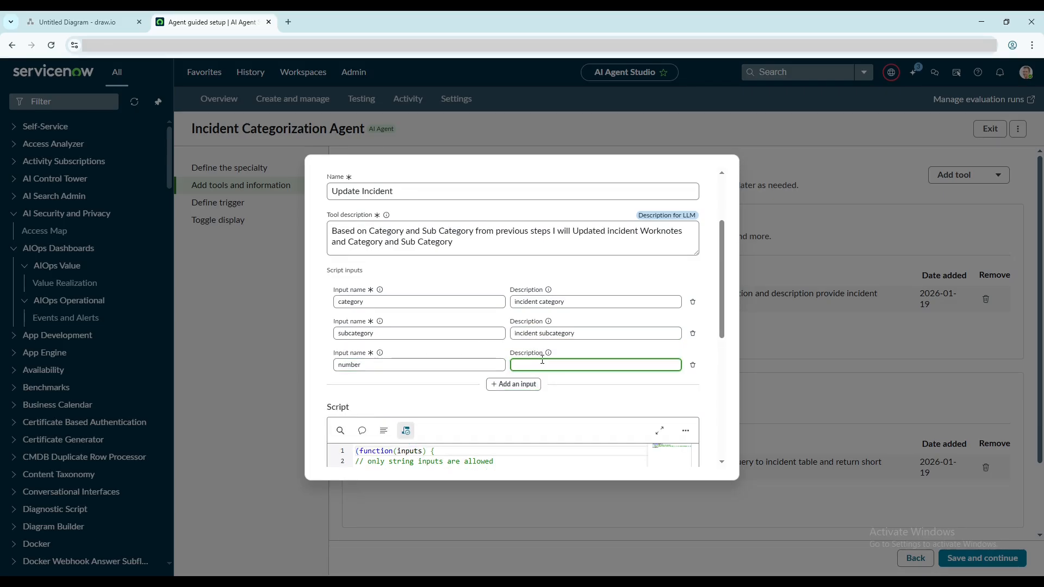
pyautogui.write('incident number')
# Step: Insert the vargr GlideRecord snippet inside the script function and set its table to "incident"
pyautogui.scroll(-2, 542, 359)
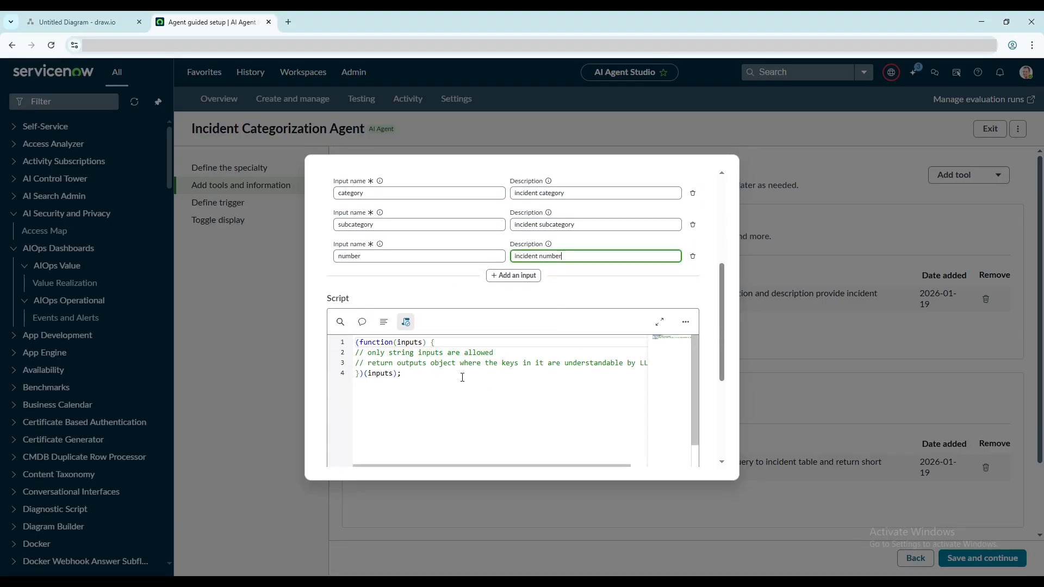
pyautogui.click(364, 375)
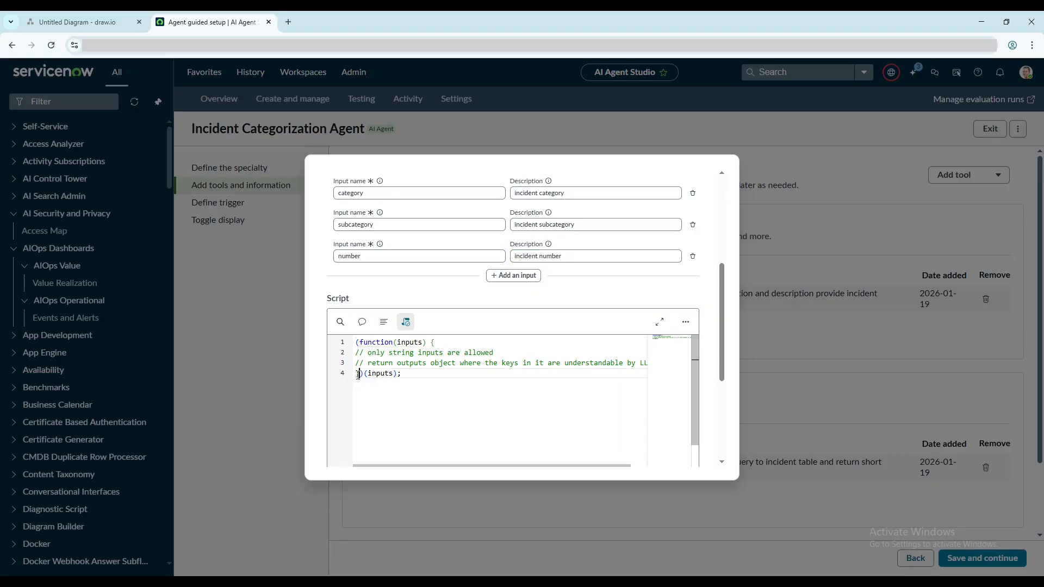
pyautogui.press('Return')
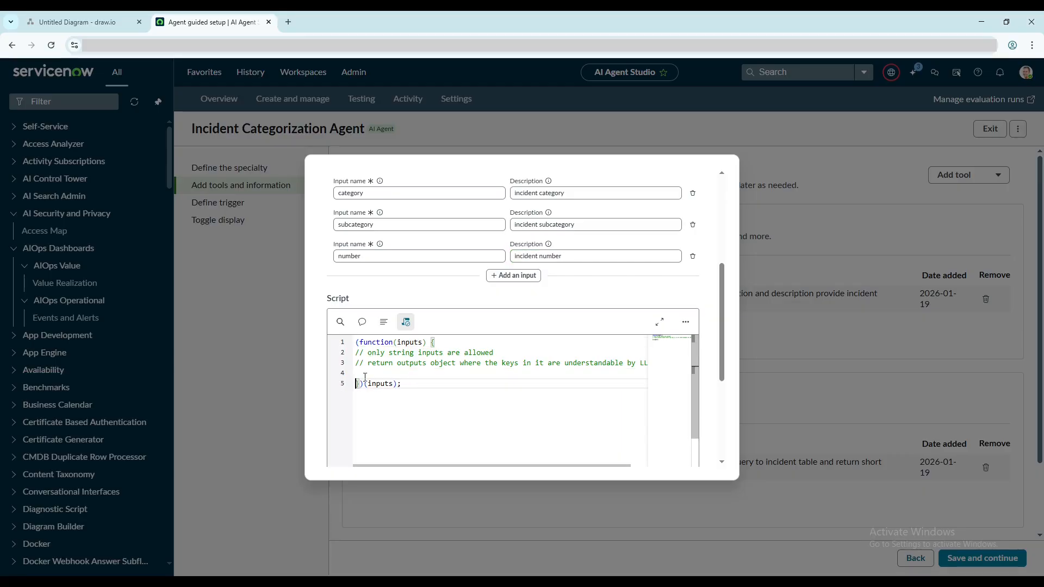
pyautogui.write('vargr')
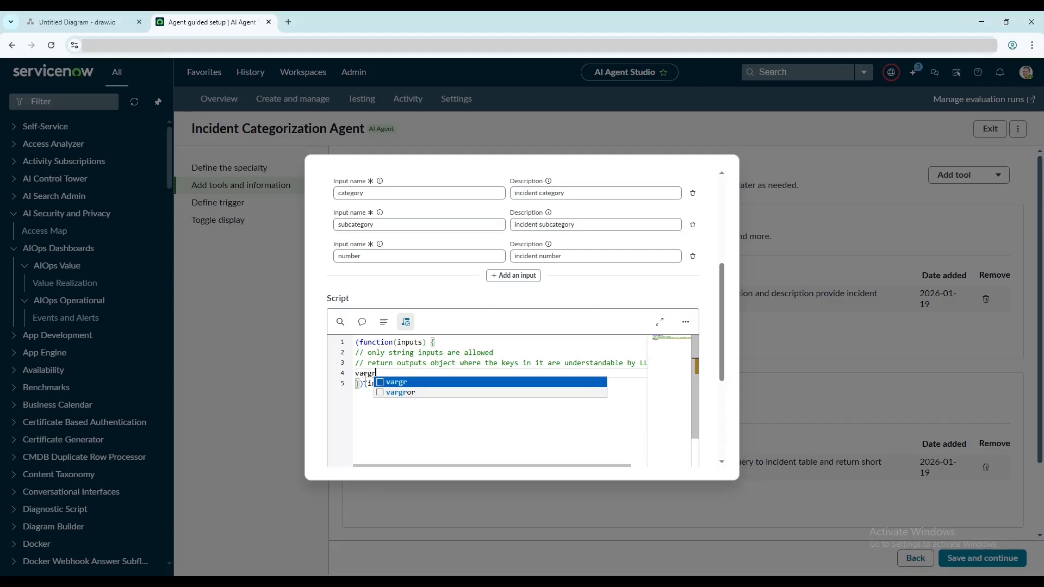
pyautogui.press('Return')
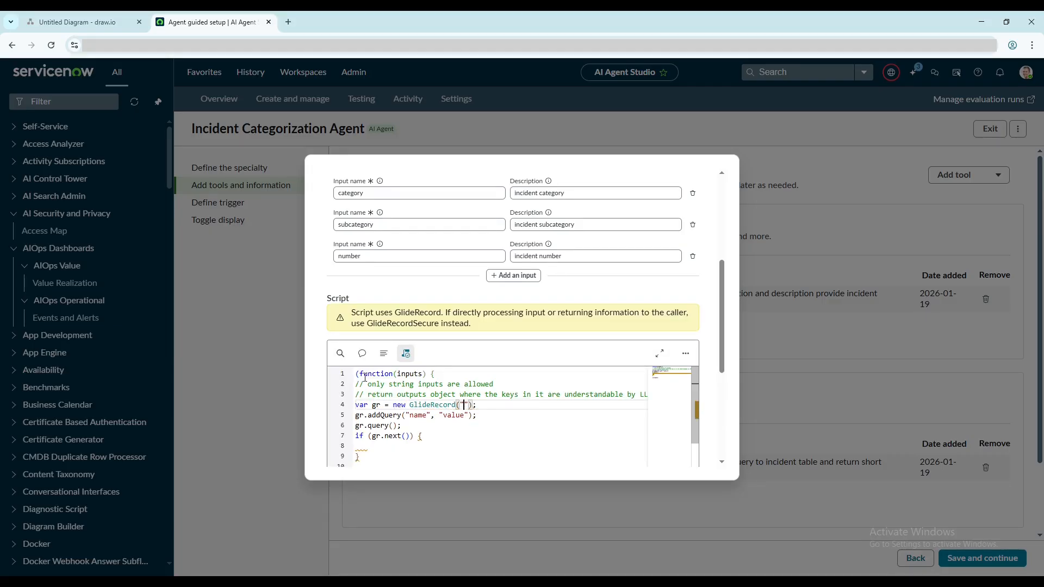
pyautogui.write('incident')
# Step: Set the script's addQuery condition to match the "number" field against inputs.number
pyautogui.doubleClick(421, 416)
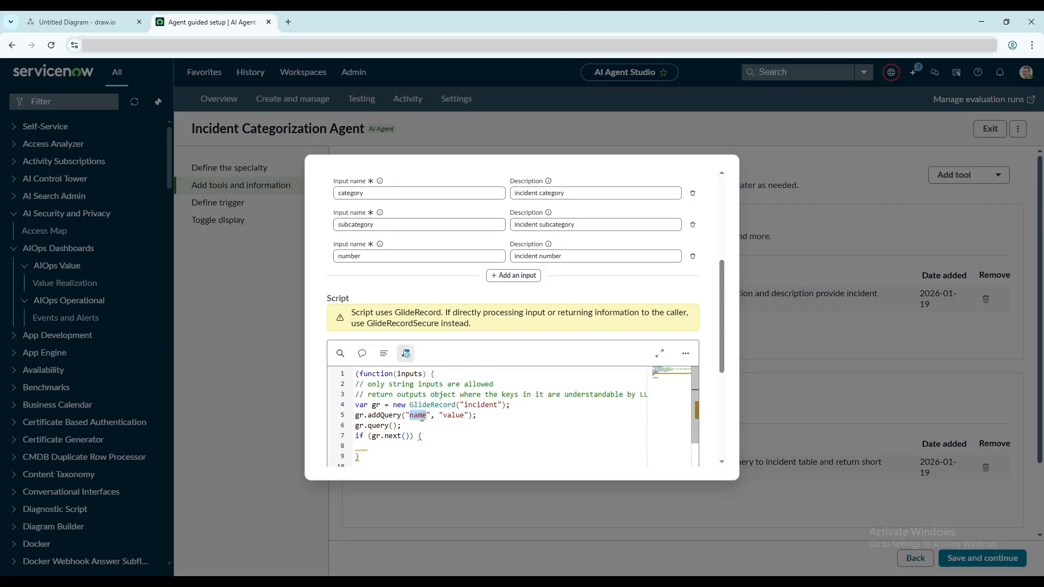
pyautogui.write('number')
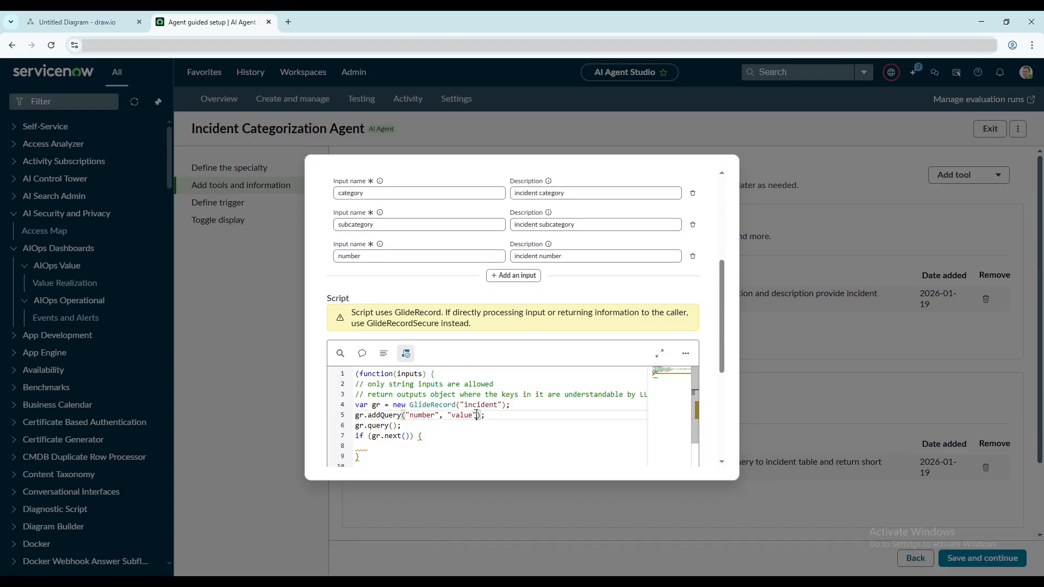
pyautogui.doubleClick(455, 415)
pyautogui.moveTo(455, 415); pyautogui.dragTo(447, 416)
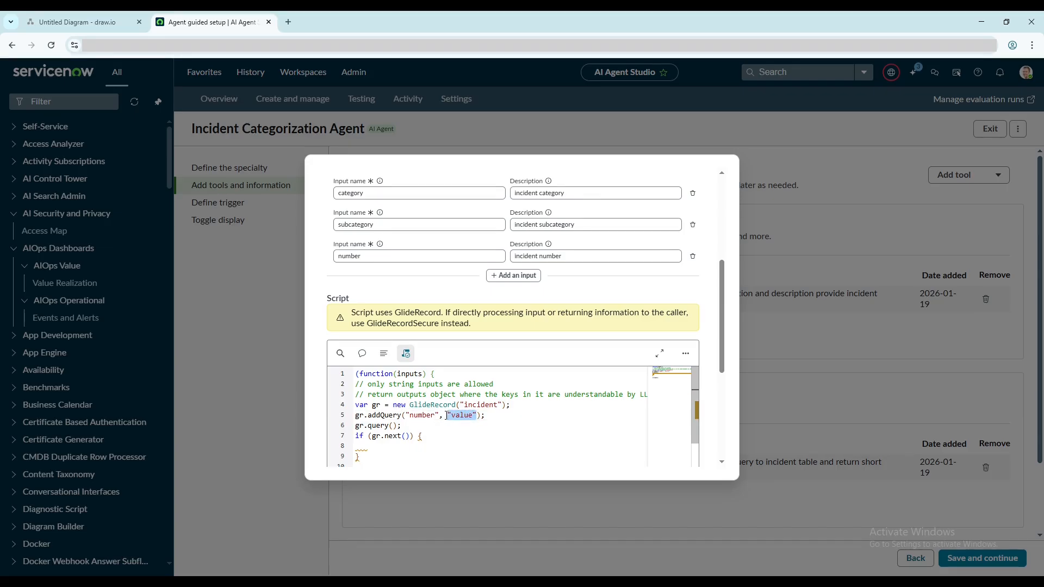
pyautogui.write('inpu')
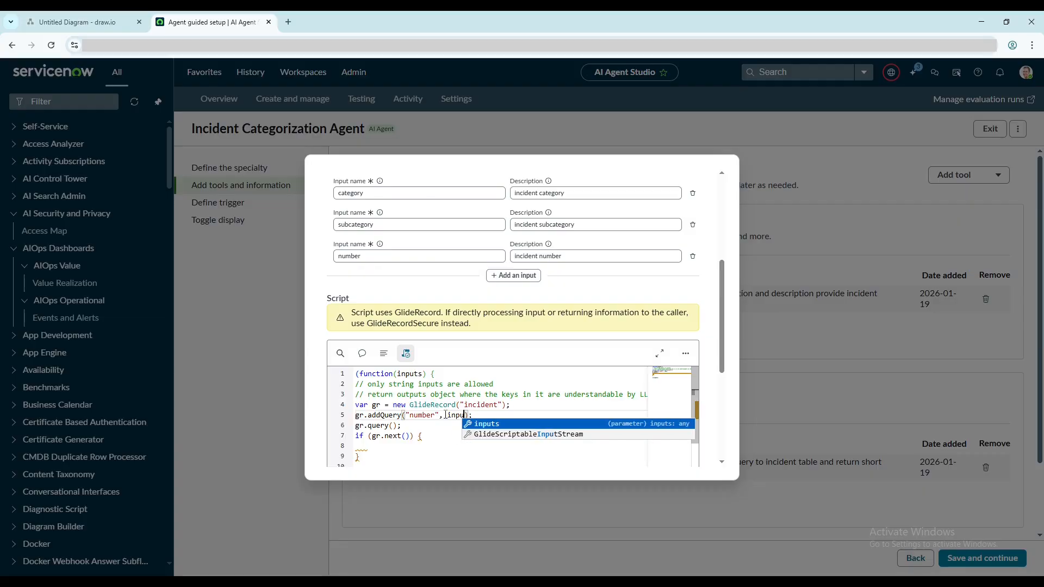
pyautogui.press('Return')
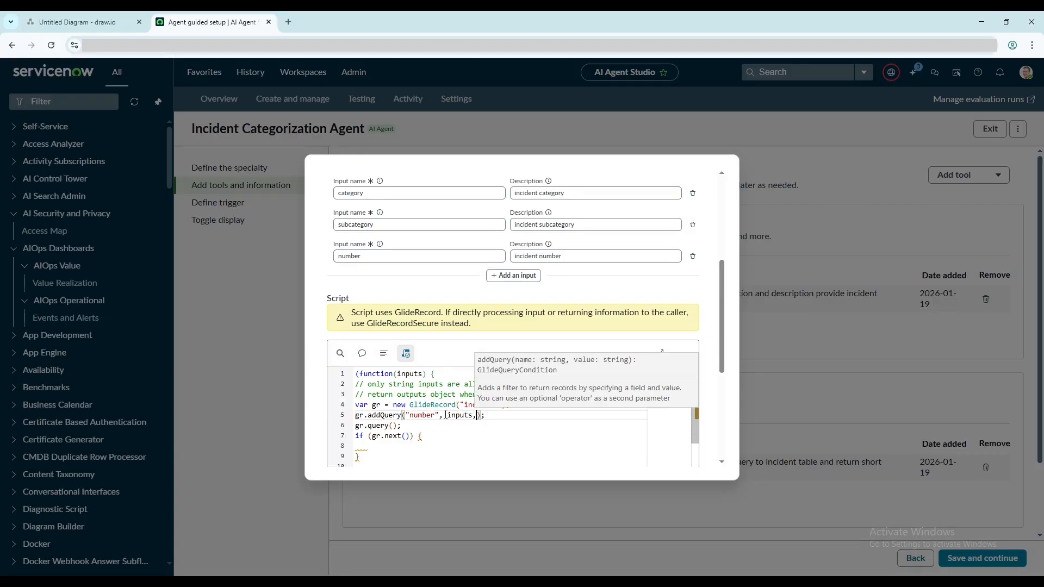
pyautogui.write('.number')
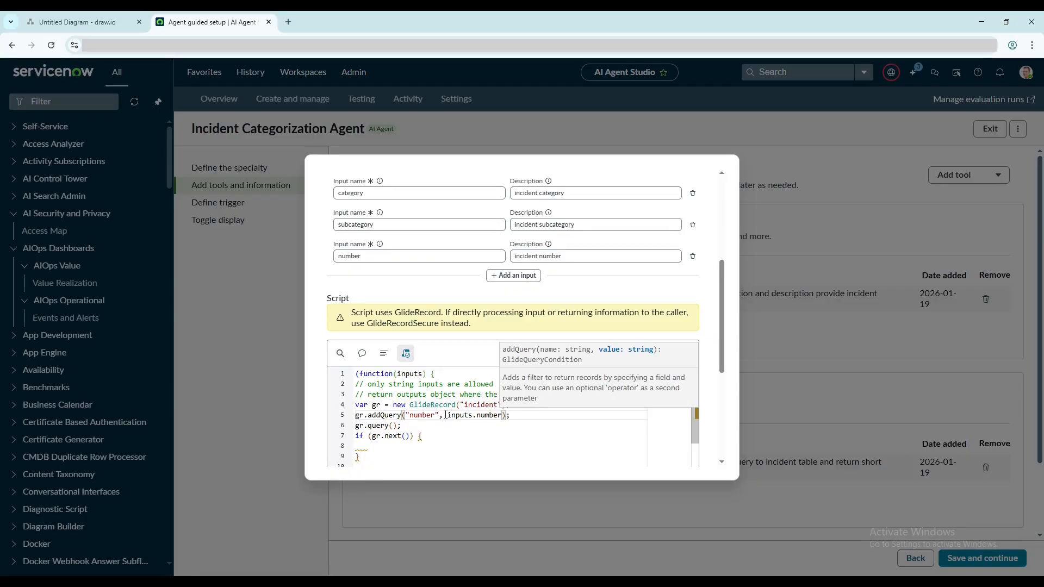
pyautogui.click(446, 415)
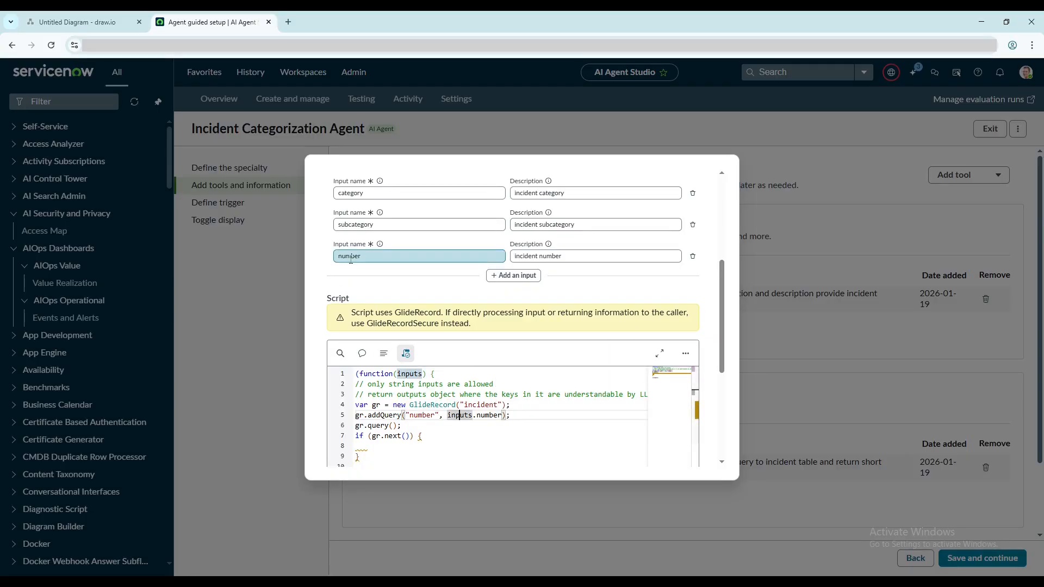
# Step: Inside the script's if block, start a gr.woork_notes assignment with the text "Category " followed by a concatenation
pyautogui.click(409, 444)
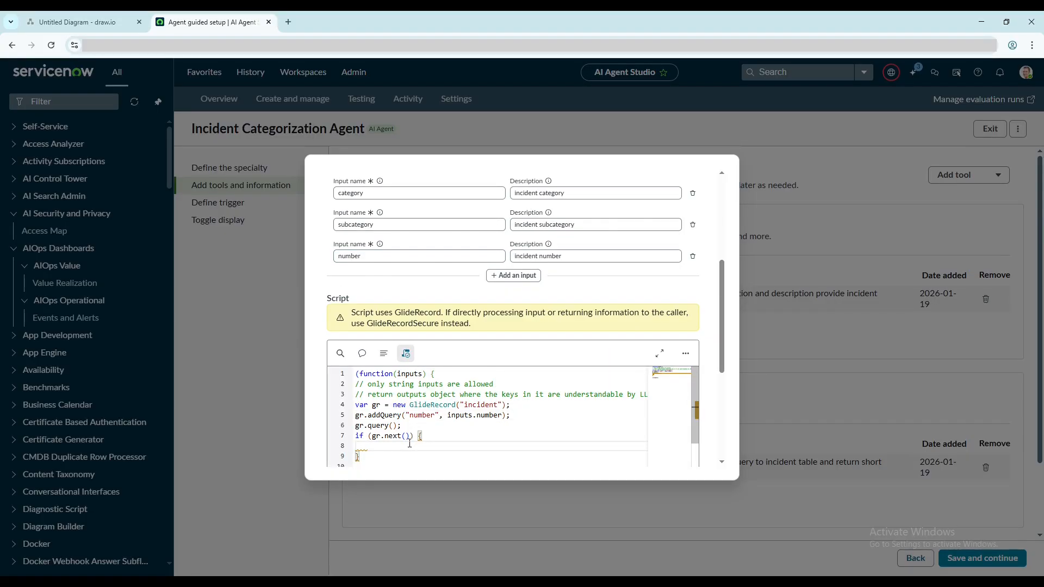
pyautogui.write('gr.wo')
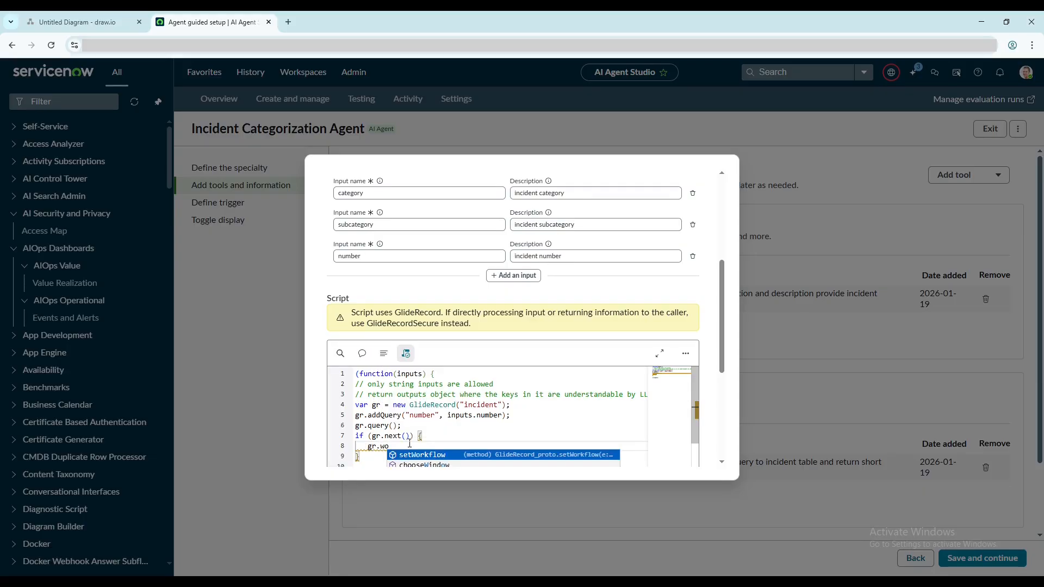
pyautogui.write('ork')
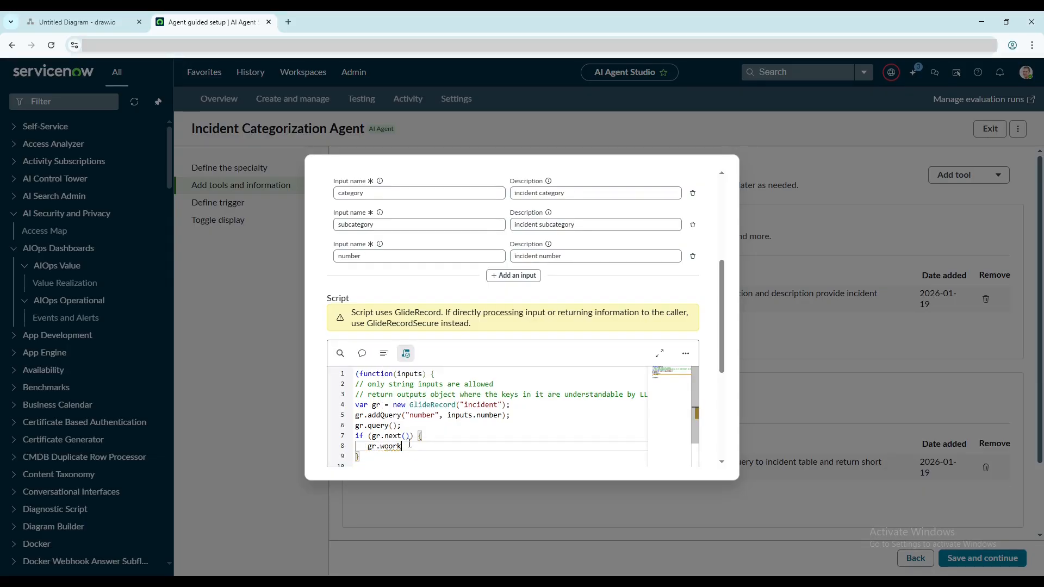
pyautogui.write('_notes')
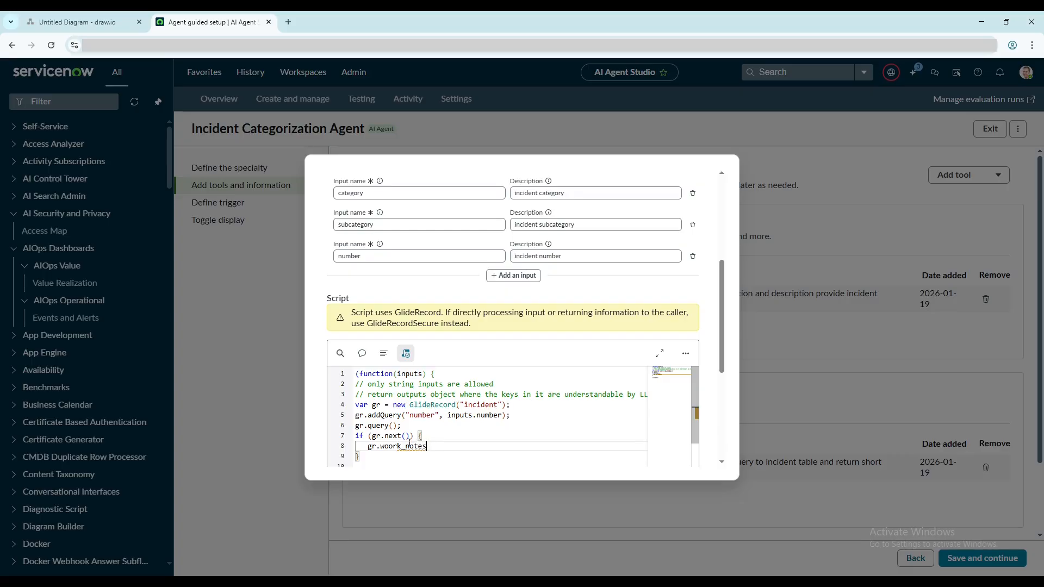
pyautogui.write(' = "')
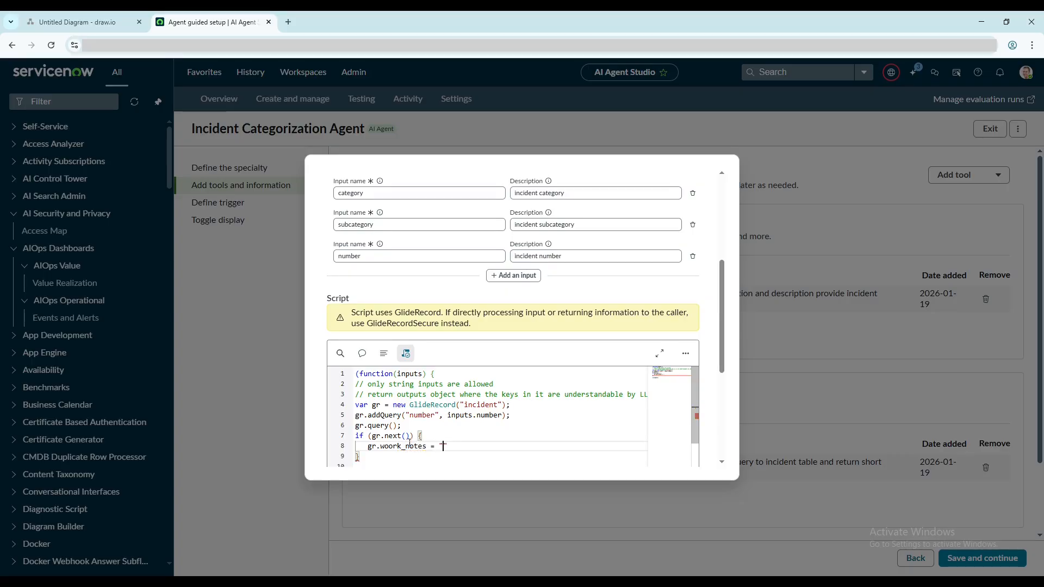
pyautogui.write('Category "+')
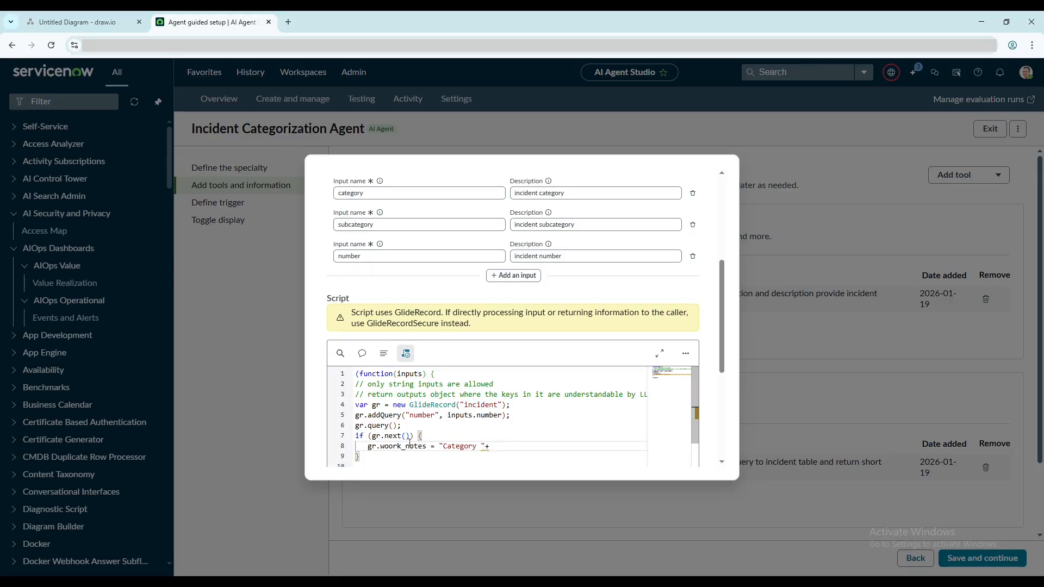
# Step: Append inputs.category to the work notes string, reusing the category input's name
pyautogui.write('in')
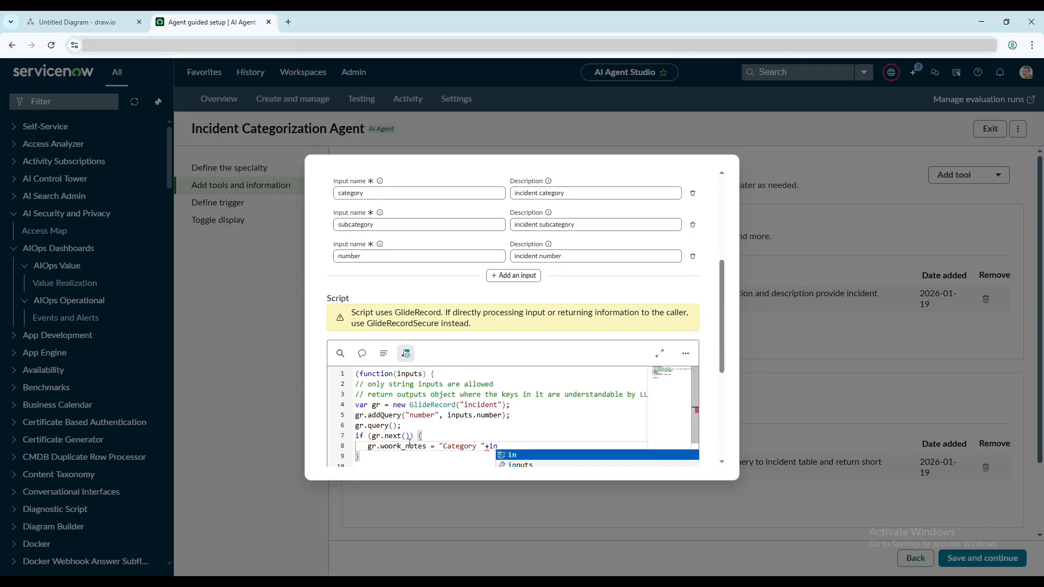
pyautogui.press('Down')
pyautogui.press('Return')
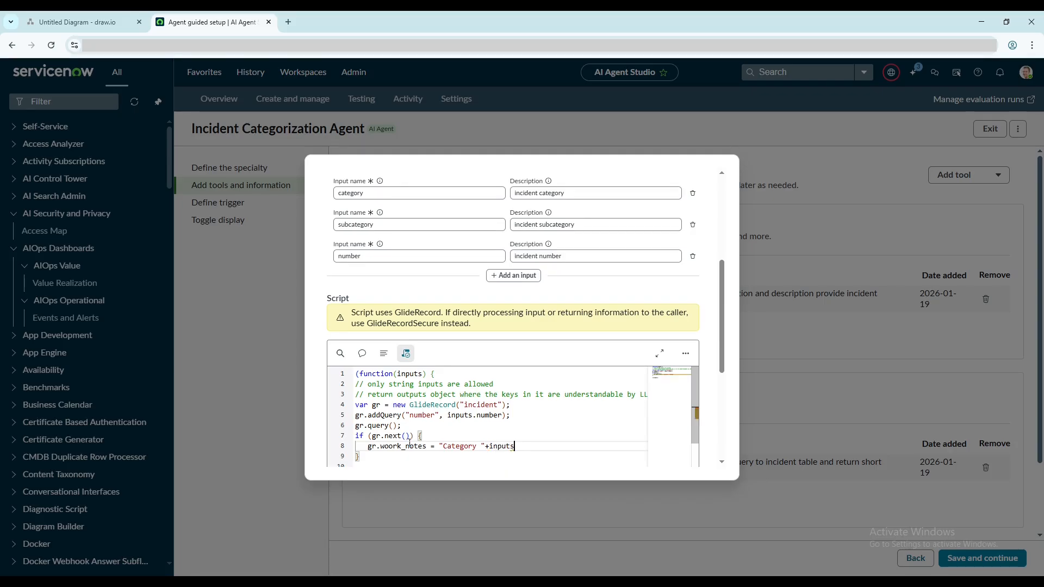
pyautogui.scroll(-1, 449, 380)
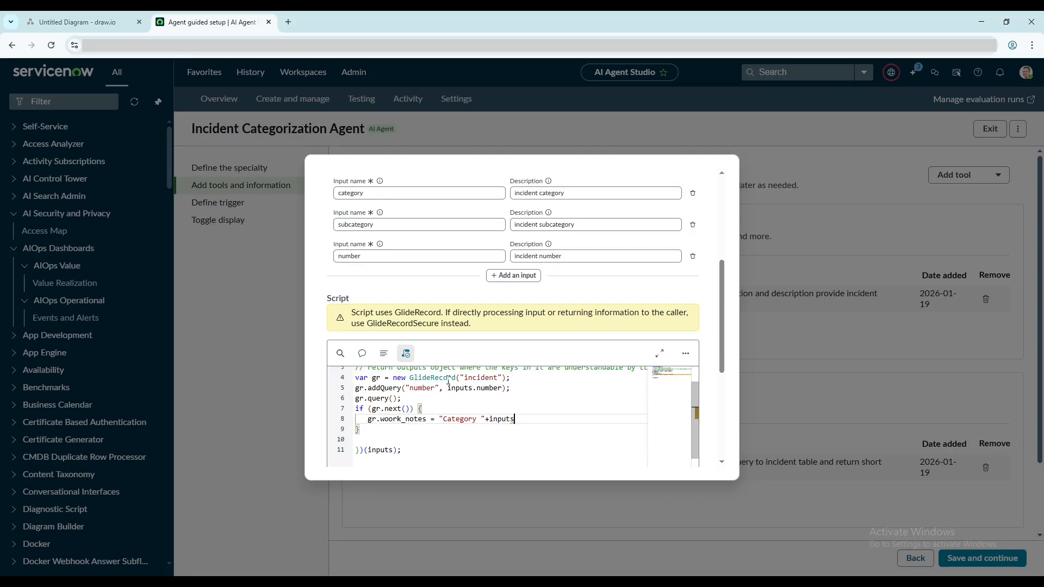
pyautogui.write('.')
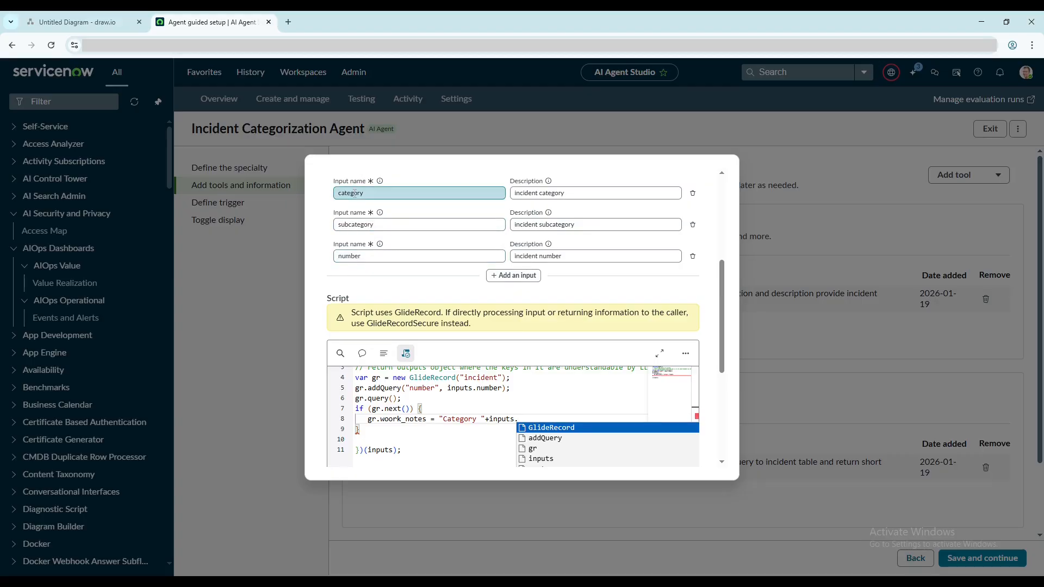
pyautogui.doubleClick(354, 194)
pyautogui.hotkey('ctrl', 'c')
pyautogui.click(523, 420)
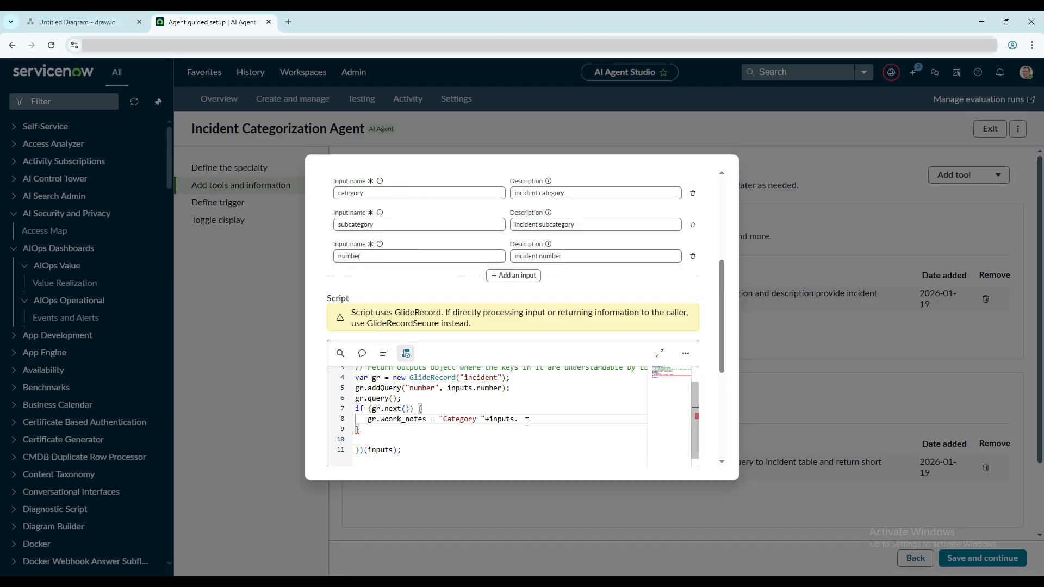
pyautogui.hotkey('ctrl', 'v')
# Step: Extend the work notes string with "\n Subcategory " and inputs.subcategory, and end the statement with a semicolon
pyautogui.write('+"]')
pyautogui.write('\\n S')
pyautogui.write('ubcategory')
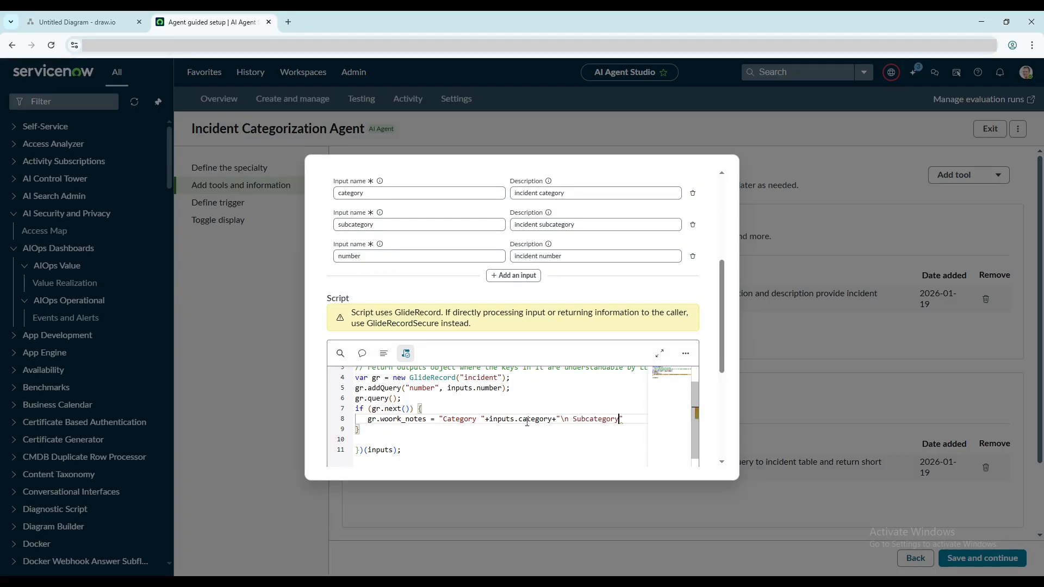
pyautogui.write(' "+inputs.')
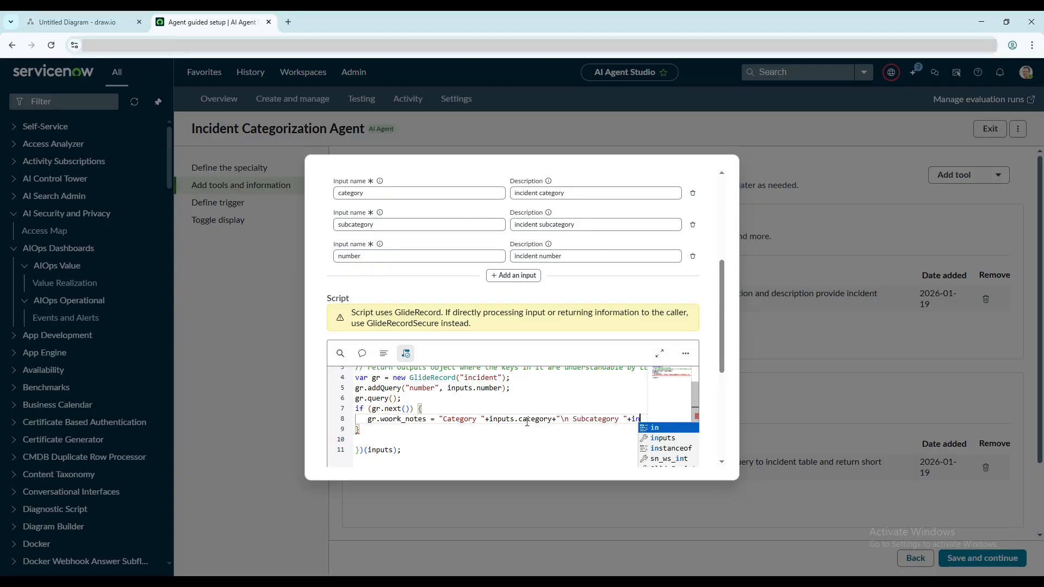
pyautogui.doubleClick(357, 226)
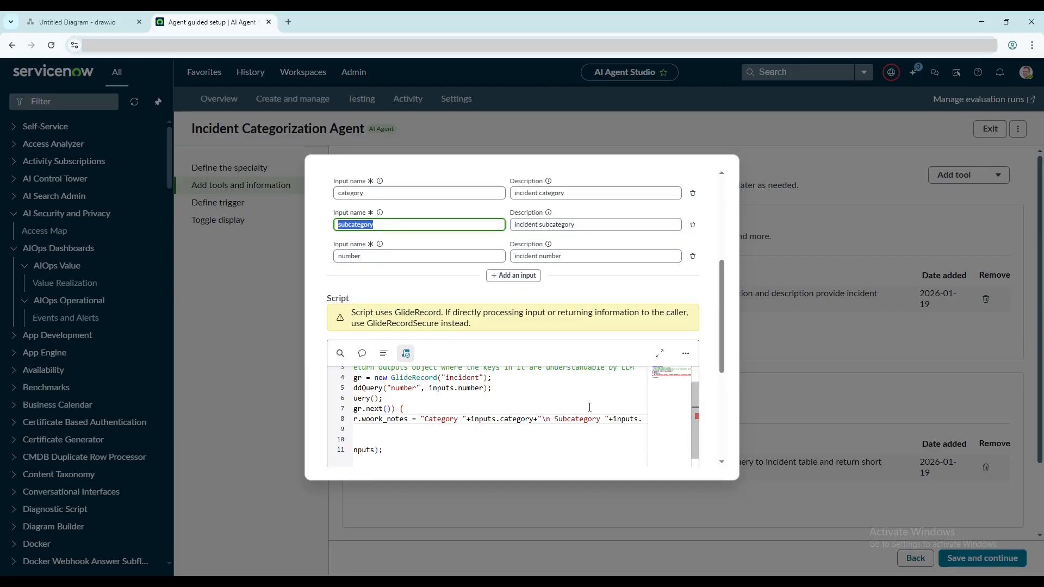
pyautogui.moveTo(643, 419); pyautogui.dragTo(618, 419)
pyautogui.click(606, 419)
pyautogui.press('End')
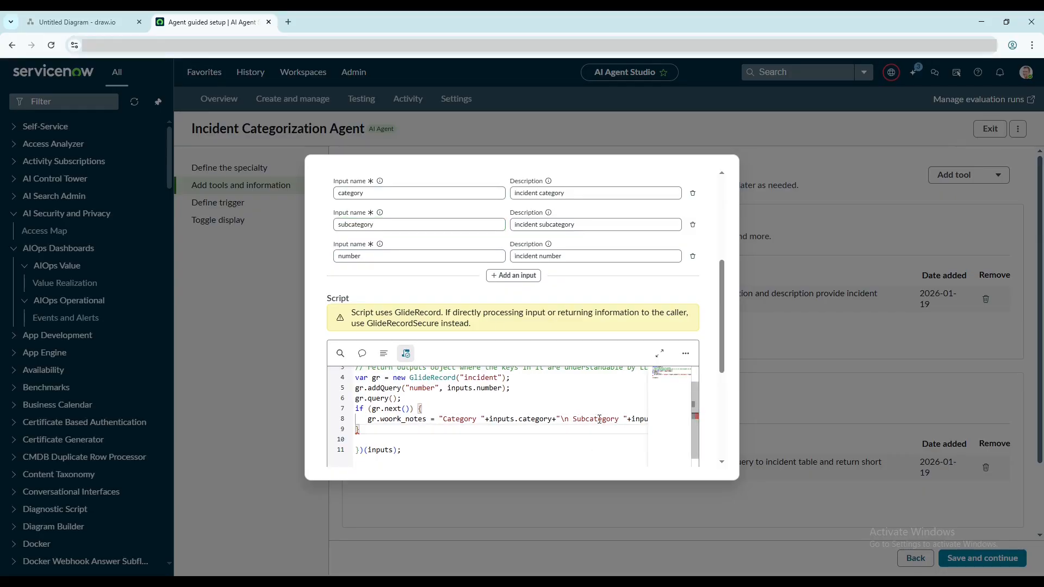
pyautogui.click(659, 354)
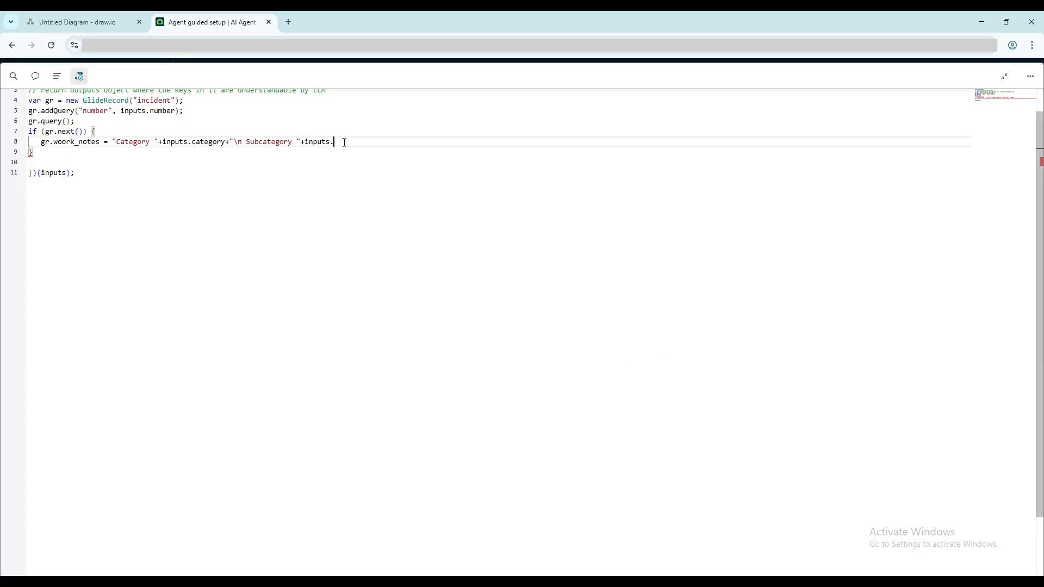
pyautogui.hotkey('ctrl', 'v')
pyautogui.write(';')
# Step: Add the line gr.category = inputs.category; below the work notes assignment
pyautogui.press('Return')
pyautogui.write('gr.cate')
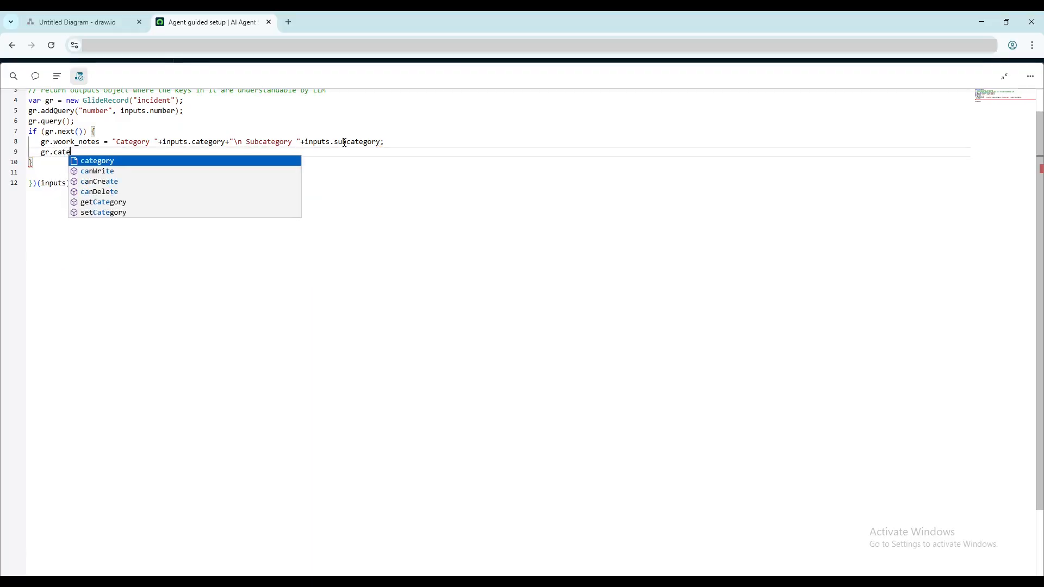
pyautogui.press('Return')
pyautogui.write('=')
pyautogui.moveTo(225, 142); pyautogui.dragTo(159, 142)
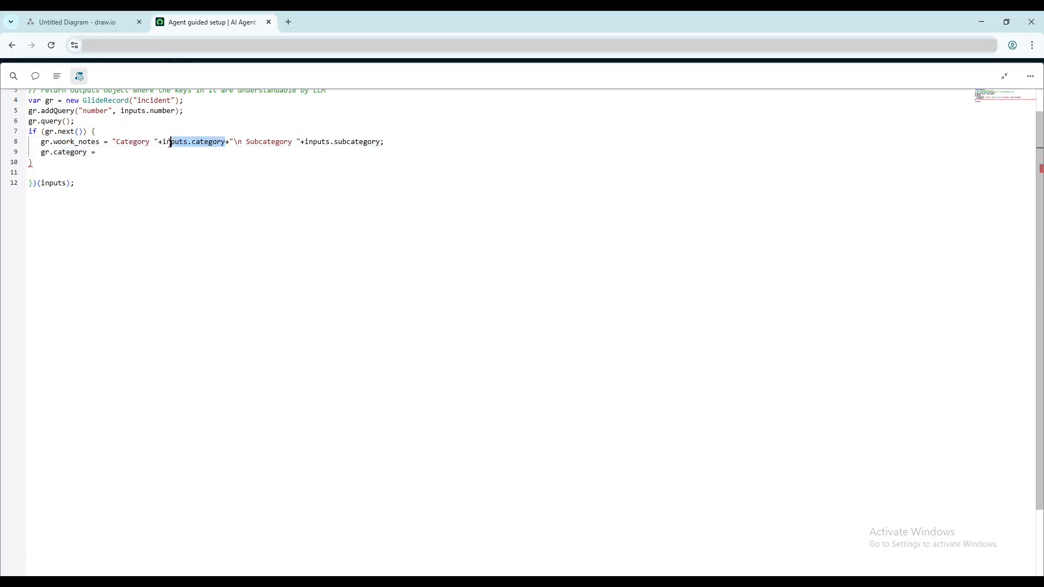
pyautogui.hotkey('ctrl', 'c')
pyautogui.click(101, 152)
pyautogui.hotkey('ctrl', 'v')
pyautogui.write(';')
# Step: Add gr.update(); after the category assignment and leave the full-screen script editor
pyautogui.press('Return')
pyautogui.write('gr.update();')
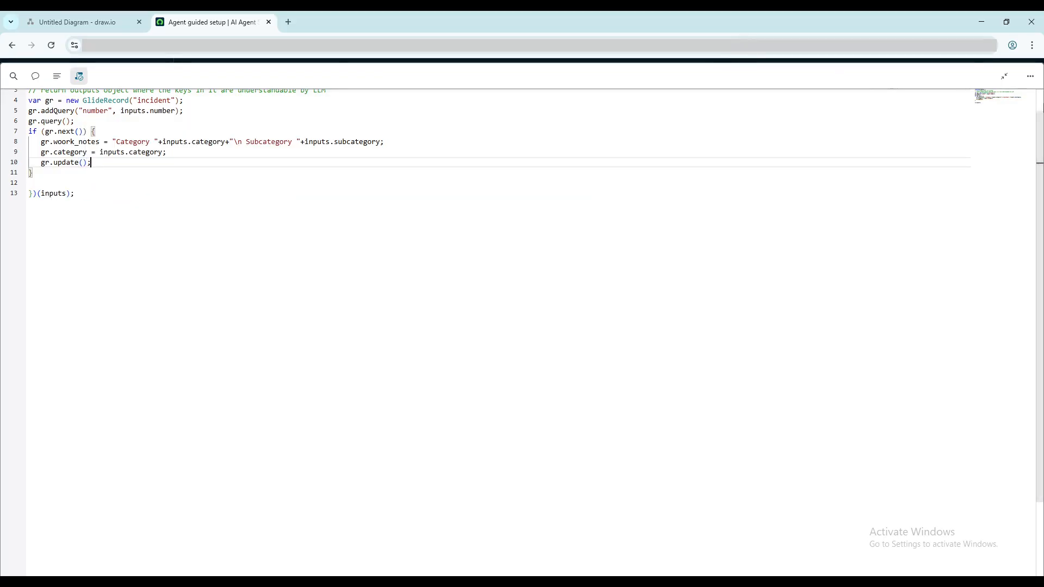
pyautogui.click(1005, 76)
# Step: Set the output transformation strategy to Custom with the instructions "Record Updated", and add the script tool to the agent
pyautogui.scroll(-4, 426, 332)
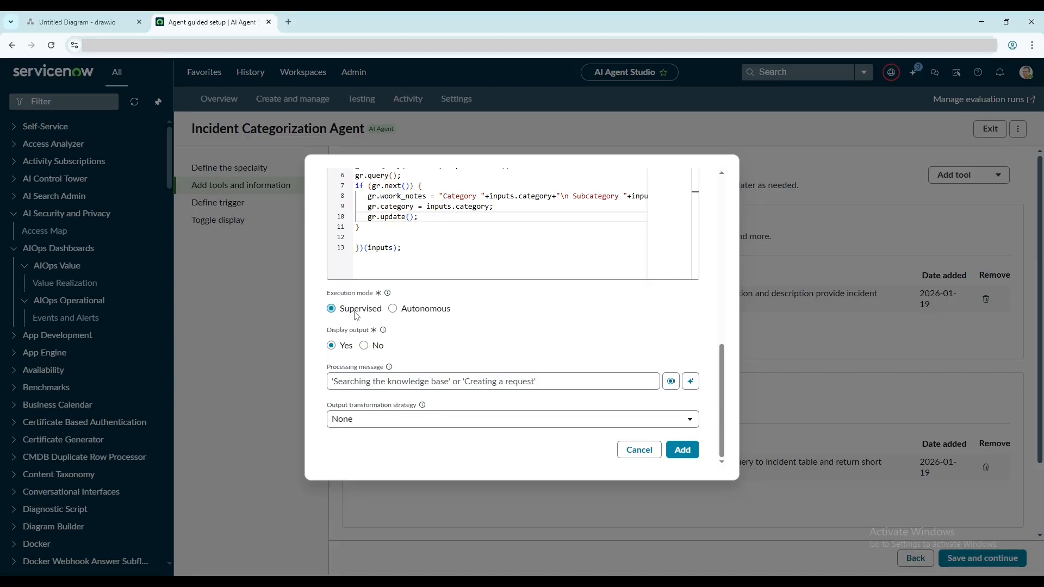
pyautogui.click(403, 425)
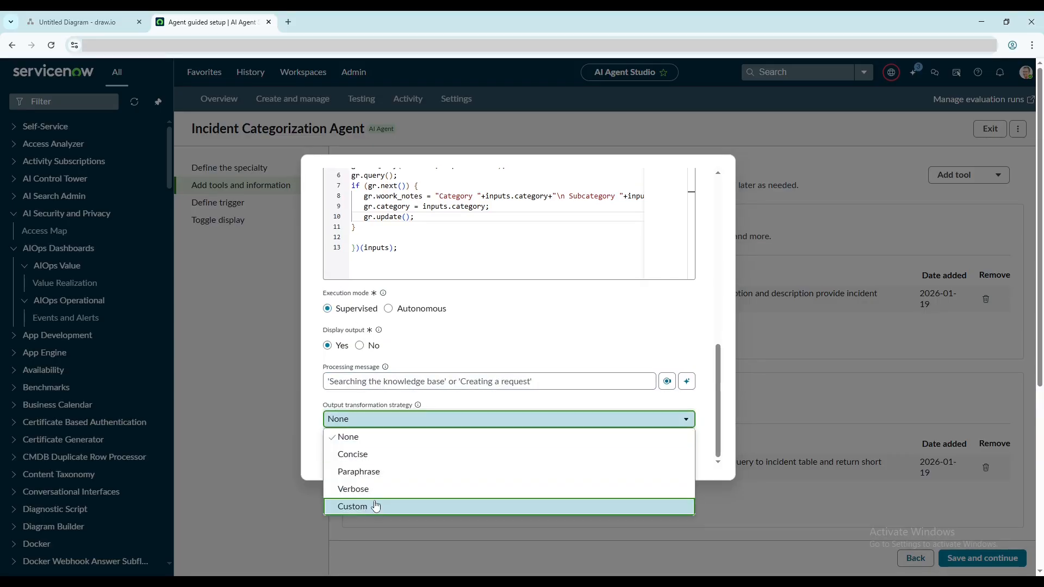
pyautogui.click(352, 508)
pyautogui.scroll(-2, 403, 430)
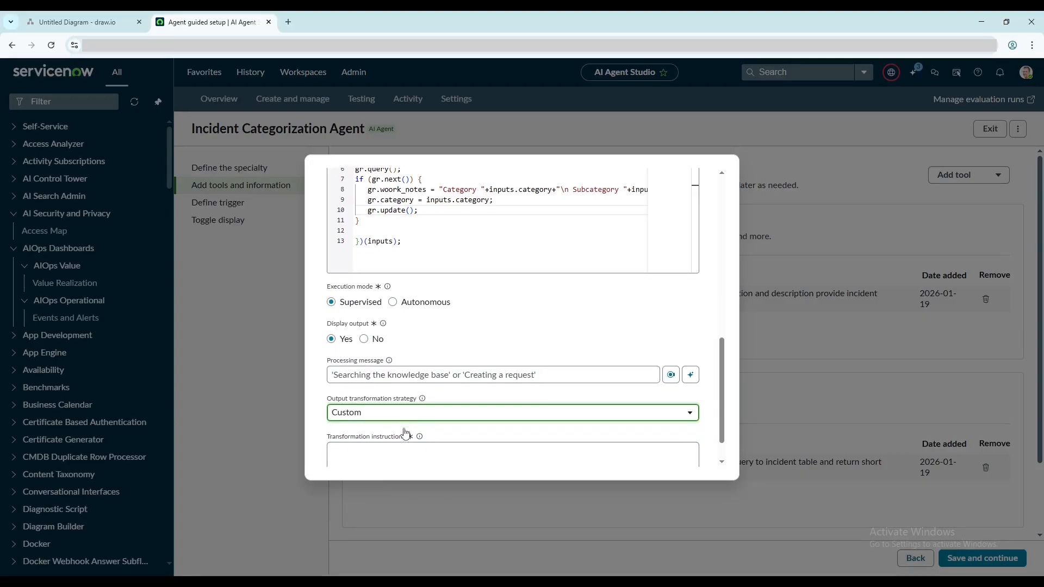
pyautogui.click(403, 407)
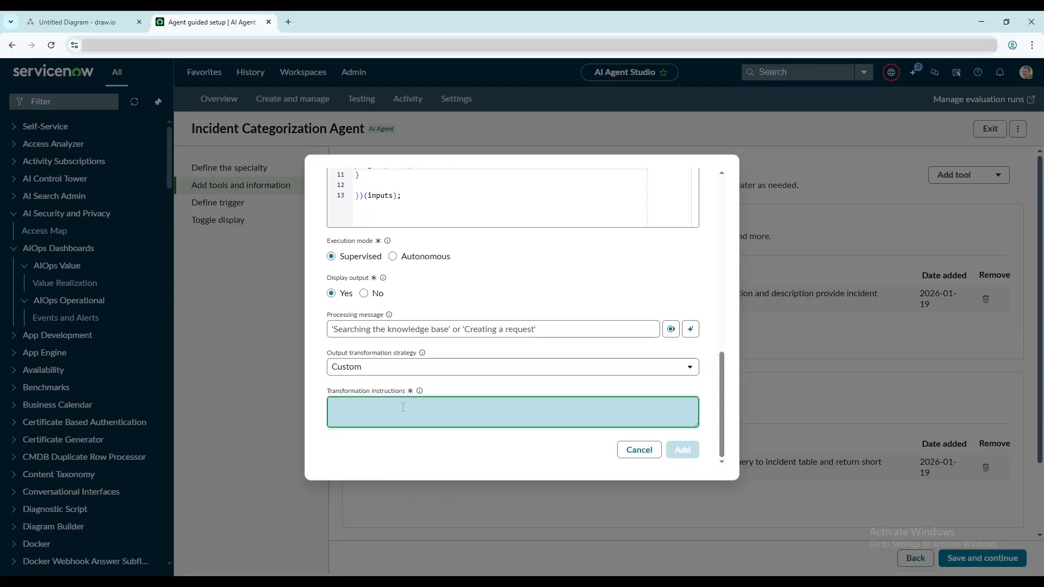
pyautogui.write('Rec')
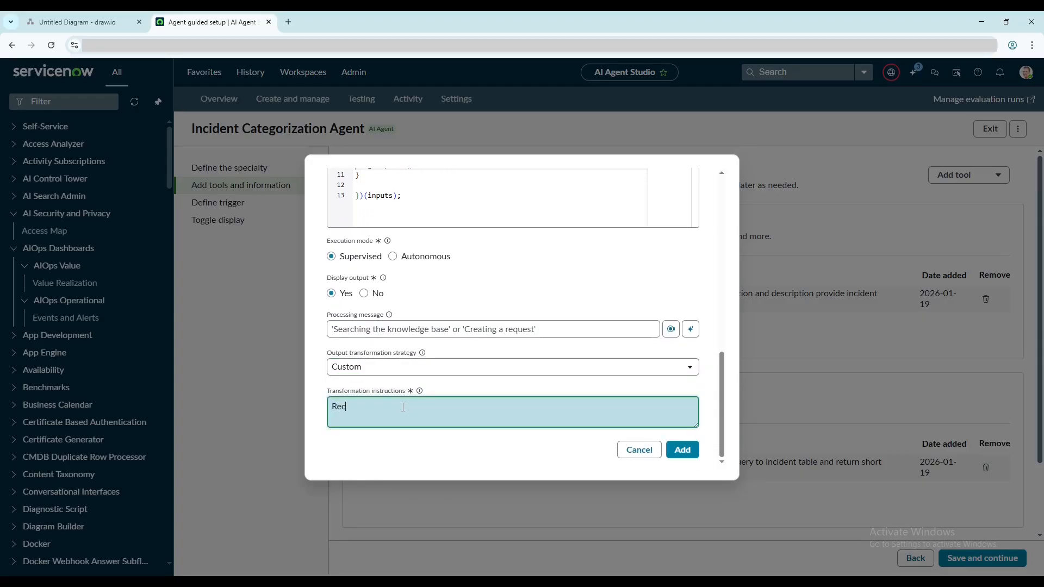
pyautogui.write('ord Upated')
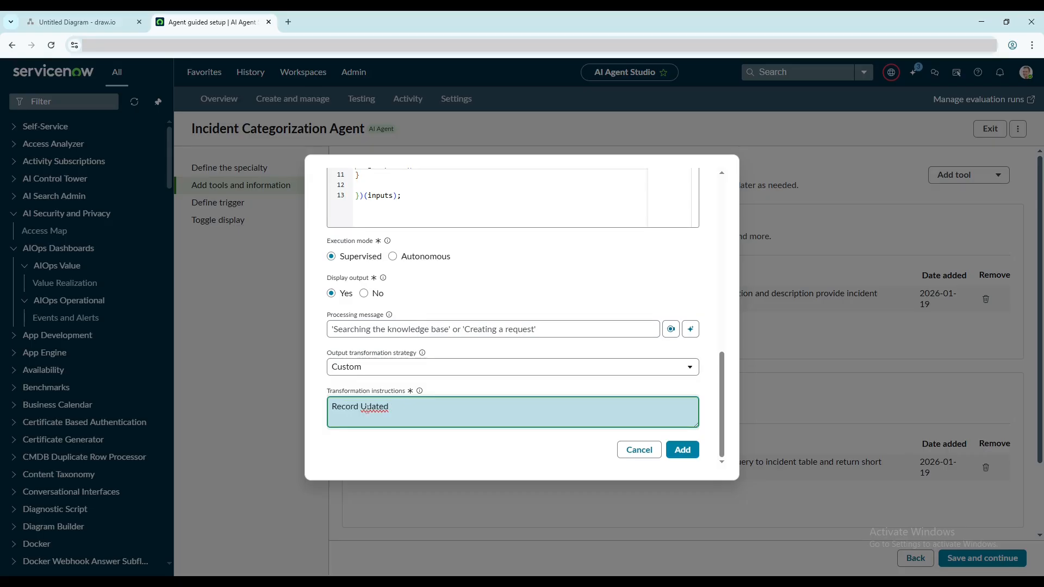
pyautogui.write('d')
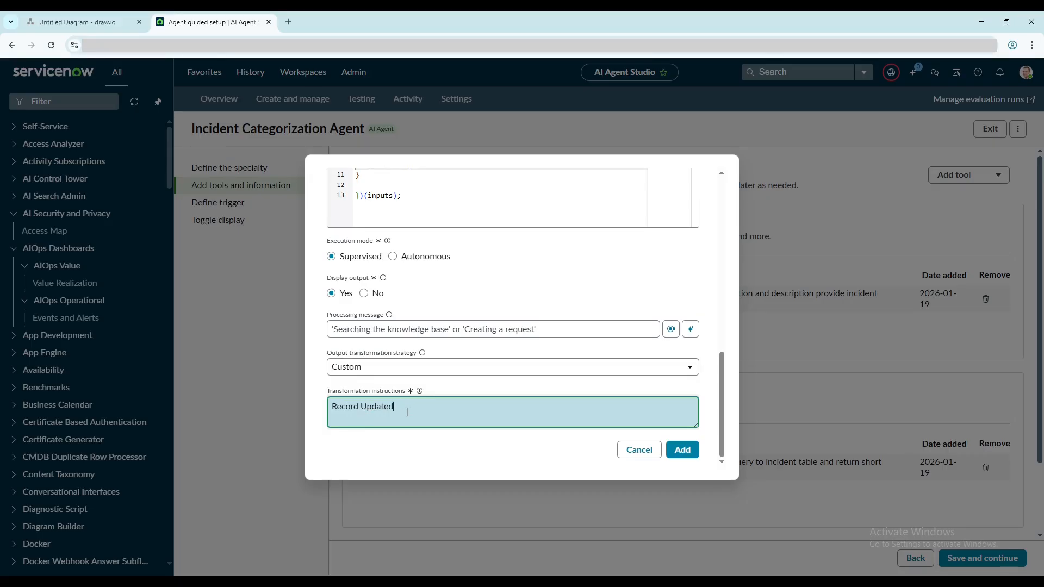
pyautogui.click(690, 454)
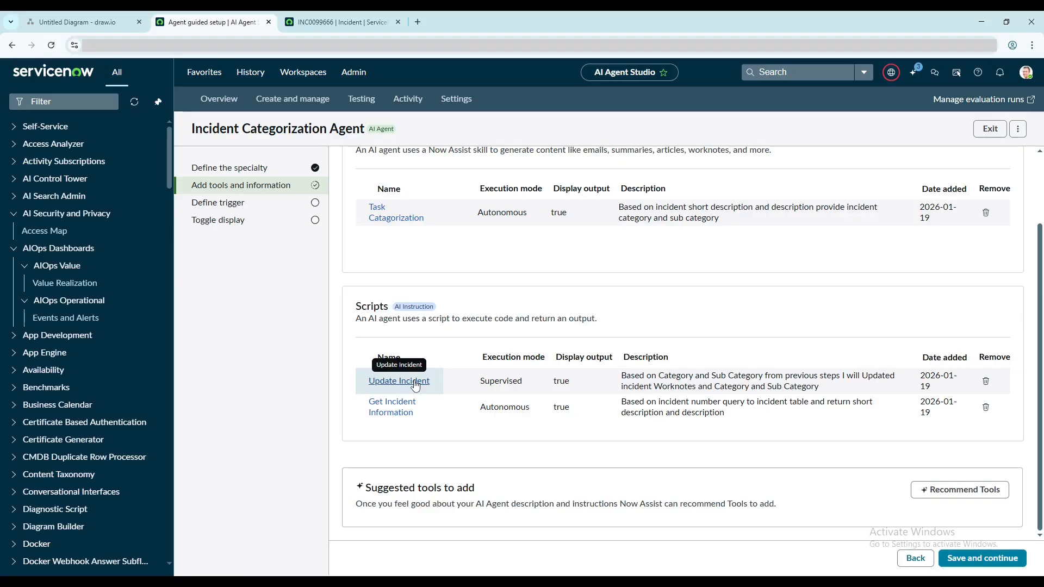
# Step: Open the Update Incident script tool and correct the misspelled woork_notes to work_notes
pyautogui.click(415, 384)
pyautogui.scroll(-6, 511, 261)
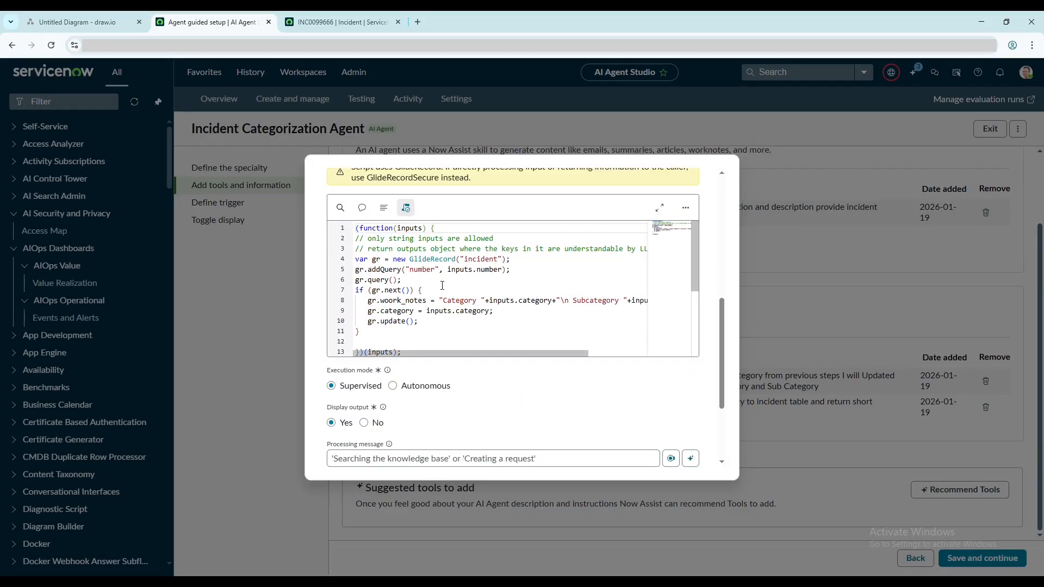
pyautogui.click(393, 301)
pyautogui.press('BackSpace')
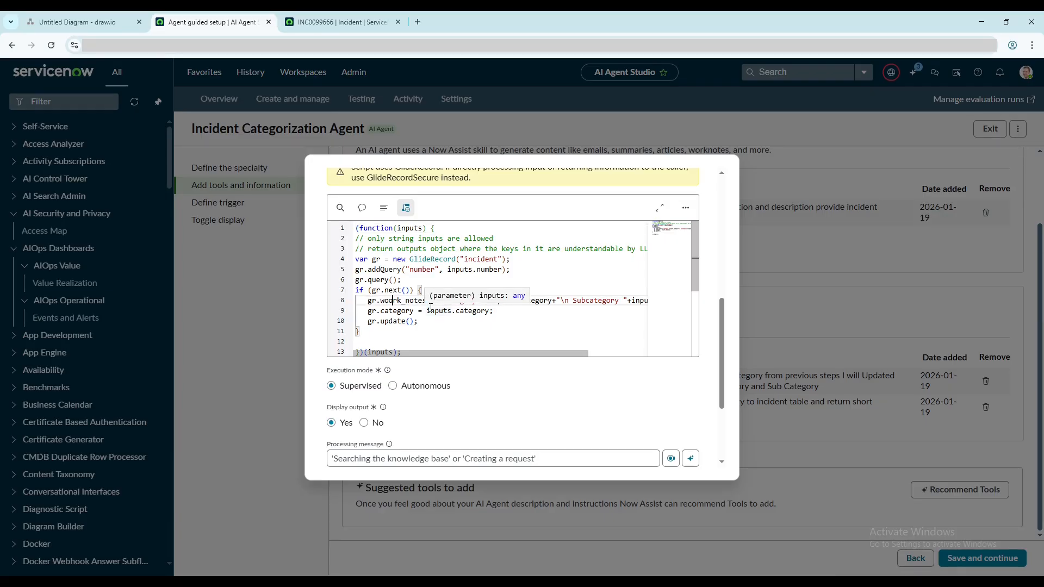
# Step: Copy the subcategory field's column name from its dictionary info on the open incident form
pyautogui.click(348, 22)
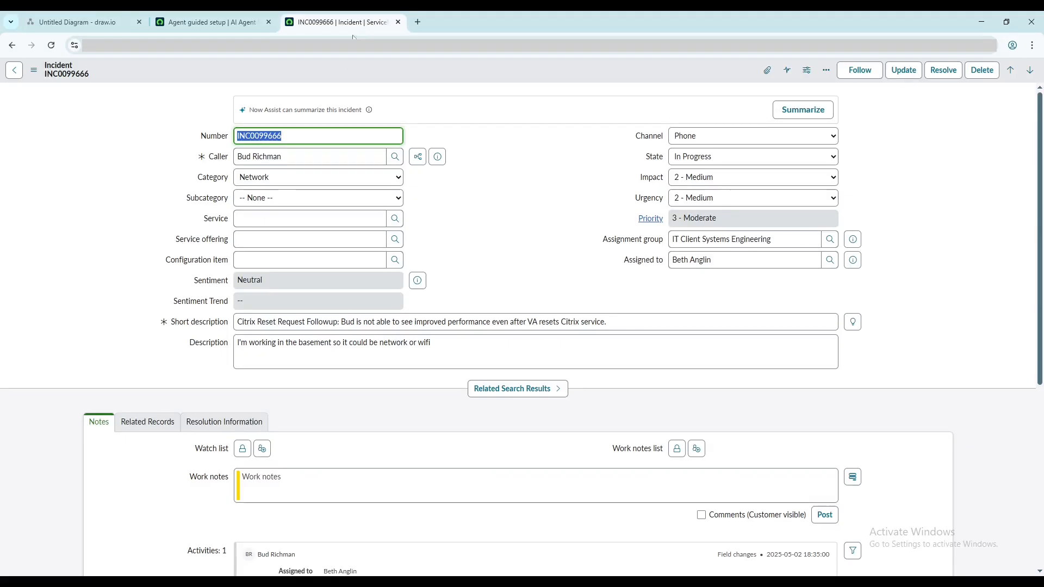
pyautogui.rightClick(218, 197)
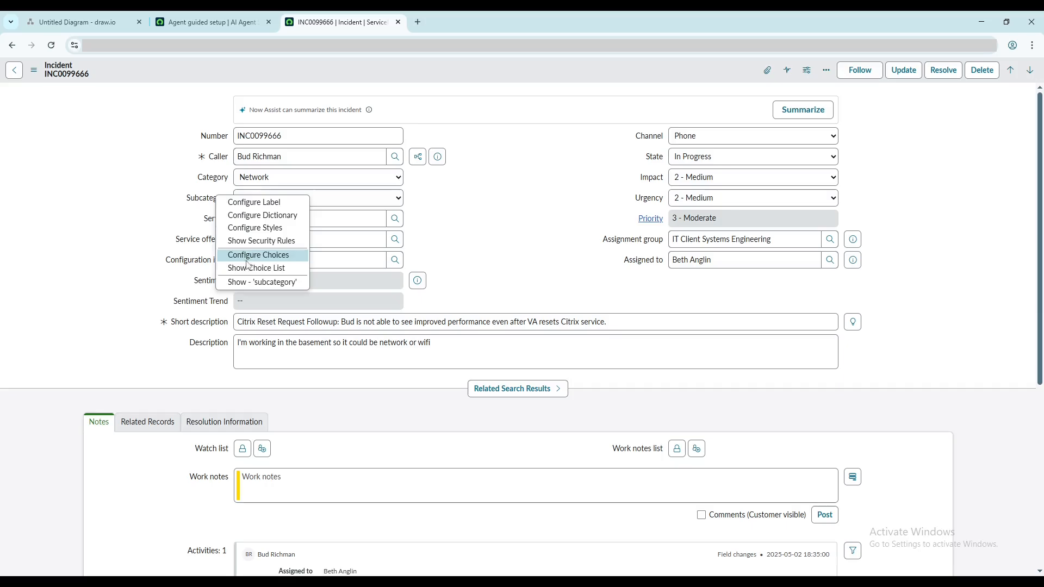
pyautogui.click(253, 283)
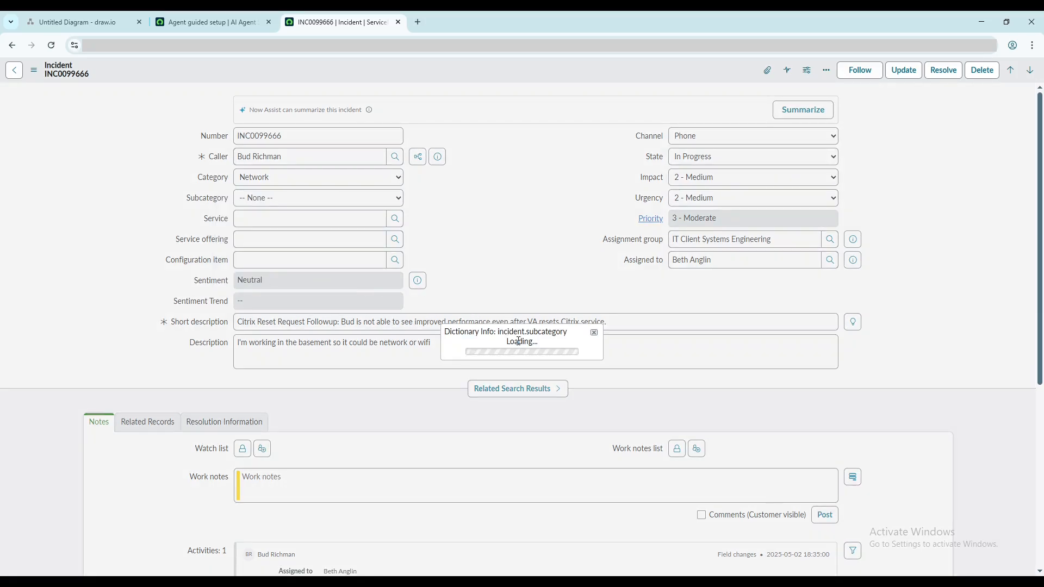
pyautogui.doubleClick(514, 309)
# Step: Add the line gr.subcategory = inputs.subcategory; below the category assignment in the Update Incident script, reusing the subcategory script input's name
pyautogui.click(220, 23)
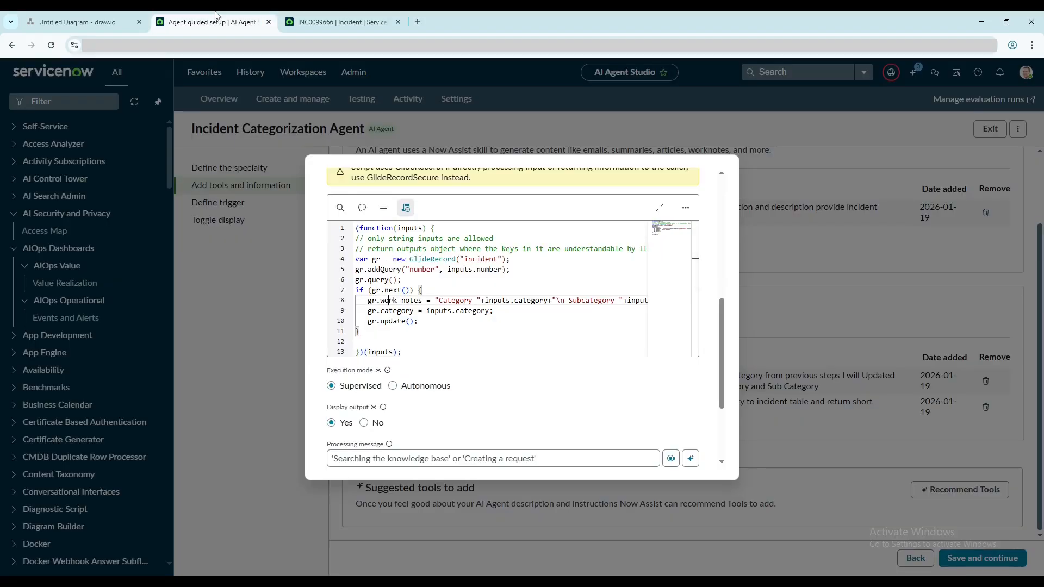
pyautogui.click(511, 306)
pyautogui.press('Return')
pyautogui.write('gr.')
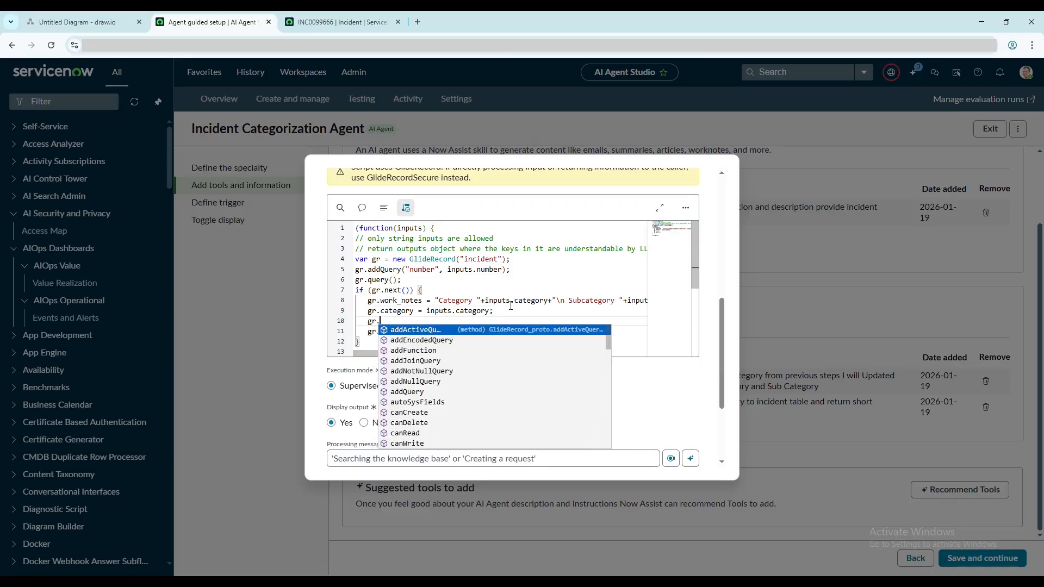
pyautogui.hotkey('ctrl', 'v')
pyautogui.write('= in')
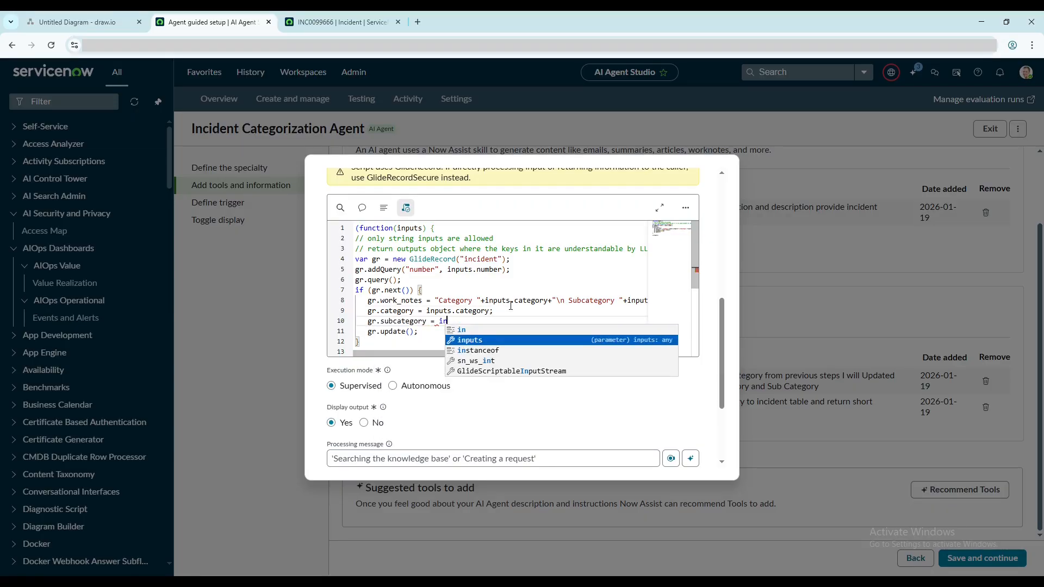
pyautogui.write('puts.')
pyautogui.scroll(3, 595, 329)
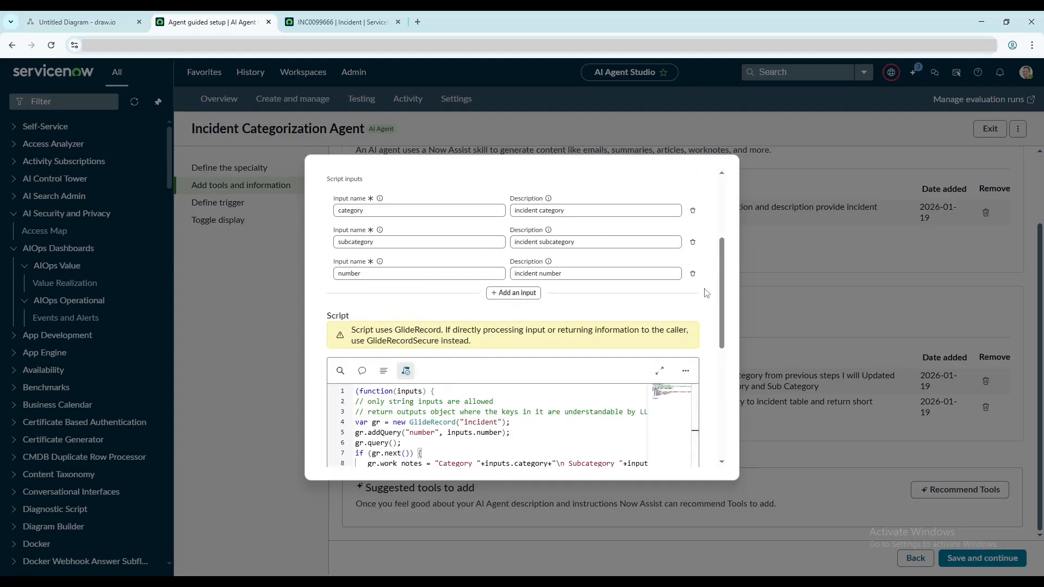
pyautogui.doubleClick(338, 243)
pyautogui.hotkey('ctrl', 'c')
pyautogui.scroll(-2, 501, 425)
pyautogui.click(485, 430)
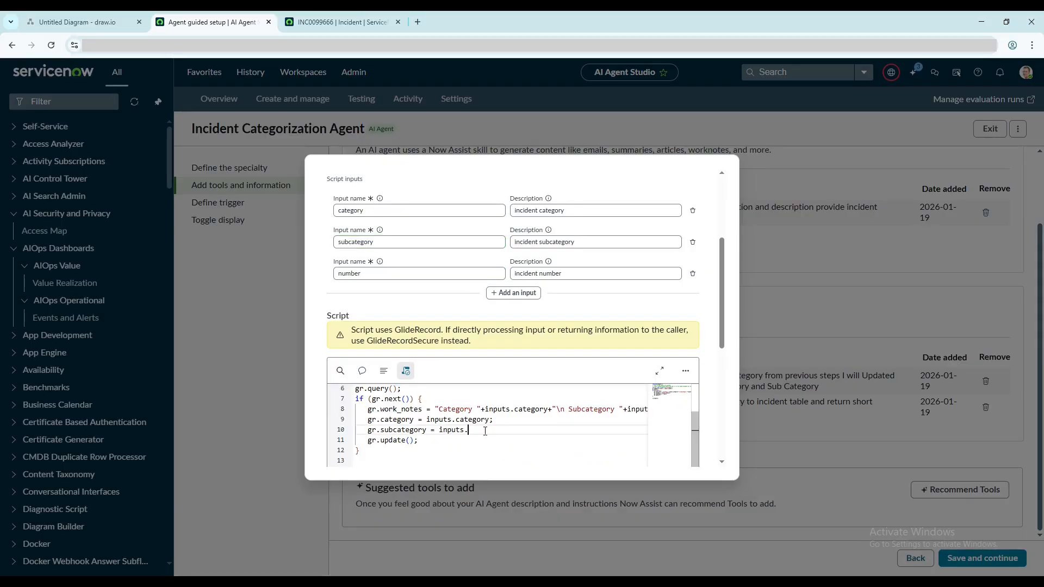
pyautogui.hotkey('ctrl', 'v')
pyautogui.write(';')
# Step: Save the Update Incident tool and finish the remaining agent setup stages without adding a trigger
pyautogui.scroll(-5, 670, 439)
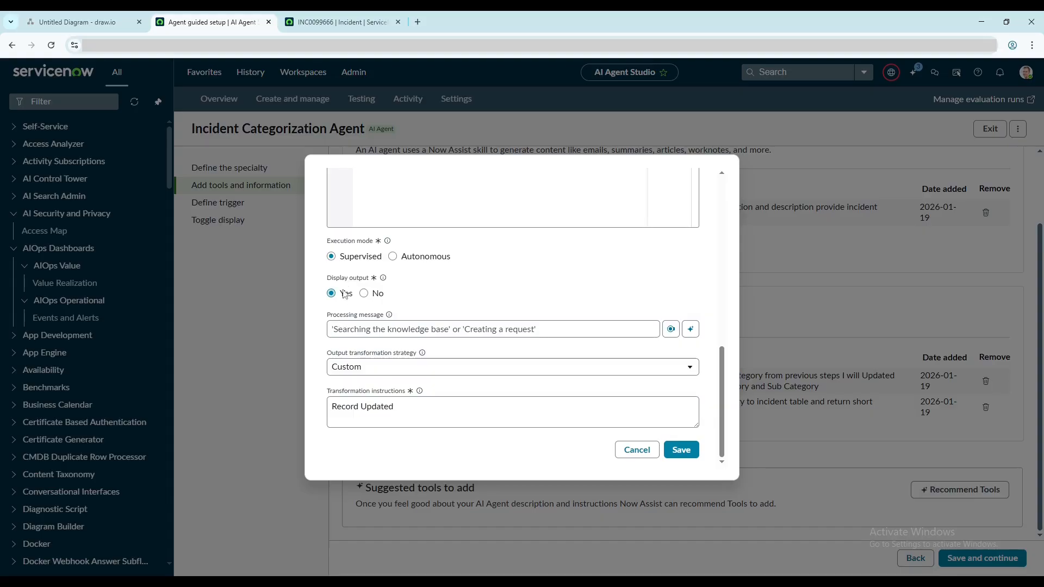
pyautogui.click(687, 453)
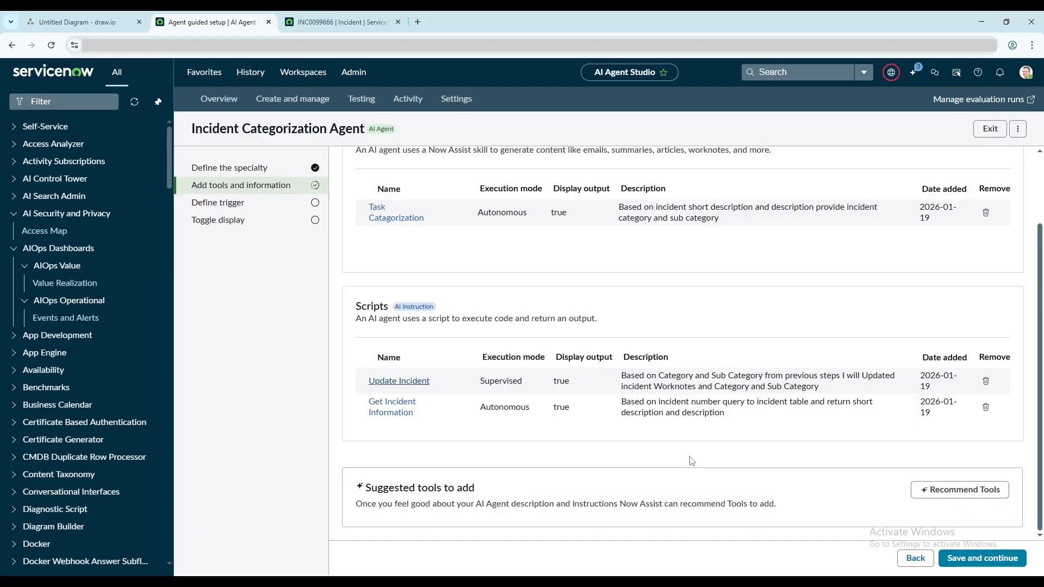
pyautogui.click(1005, 557)
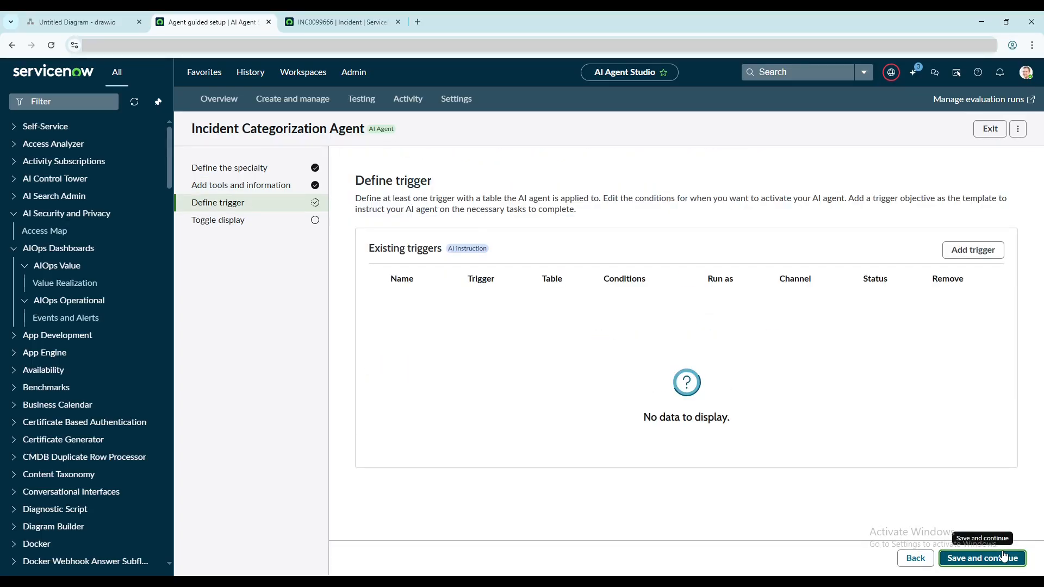
pyautogui.click(1005, 557)
pyautogui.click(1005, 557)
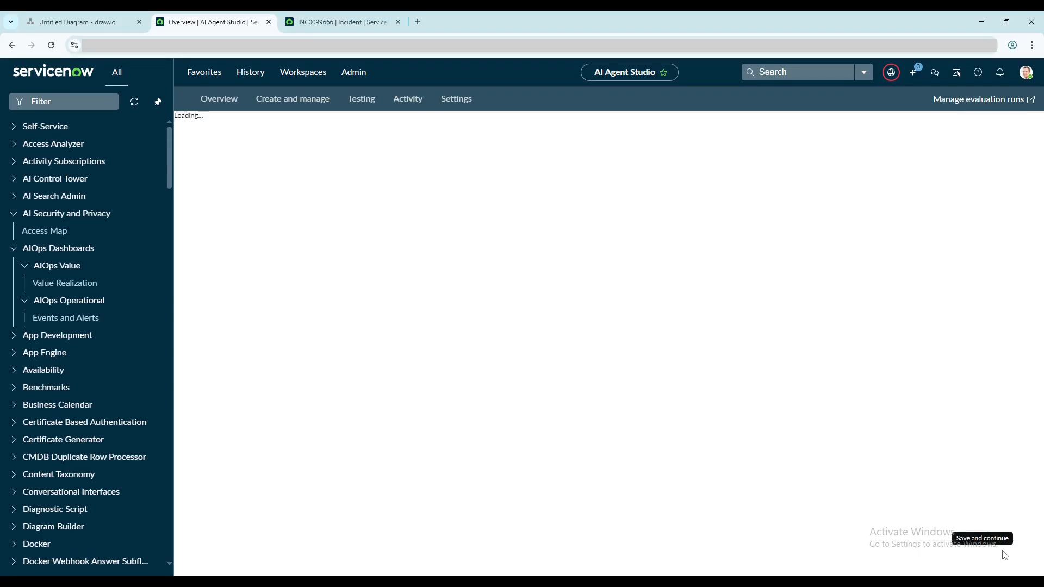
# Step: Return to the incident list, open incident INC0099628 and copy its number
pyautogui.click(337, 22)
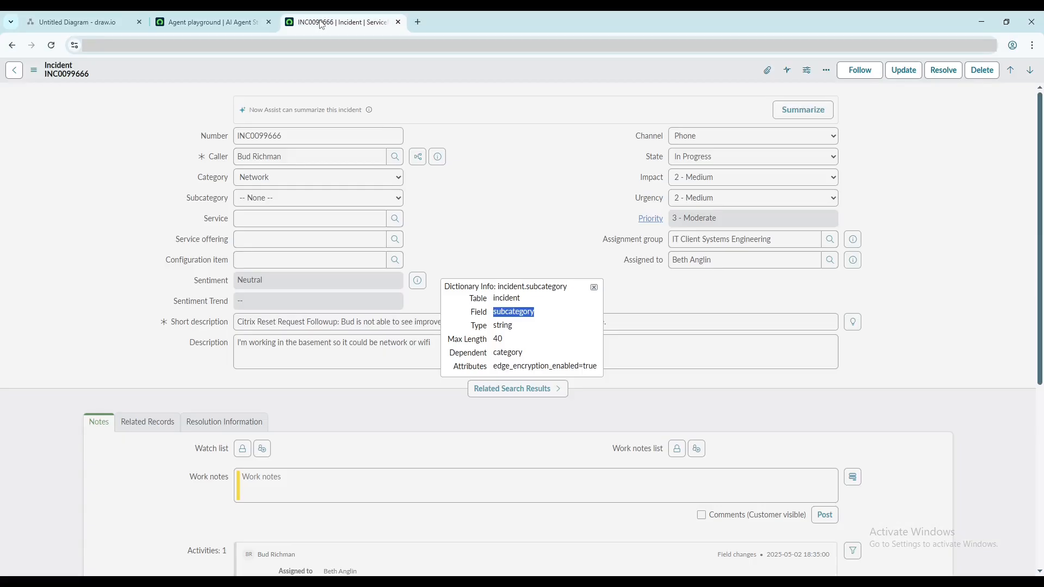
pyautogui.click(13, 46)
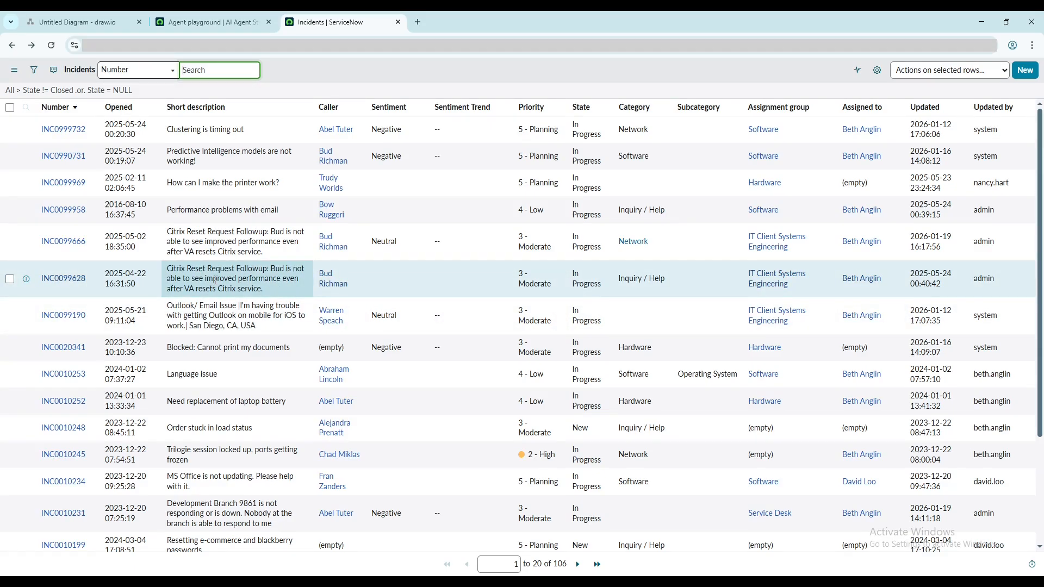
pyautogui.click(47, 285)
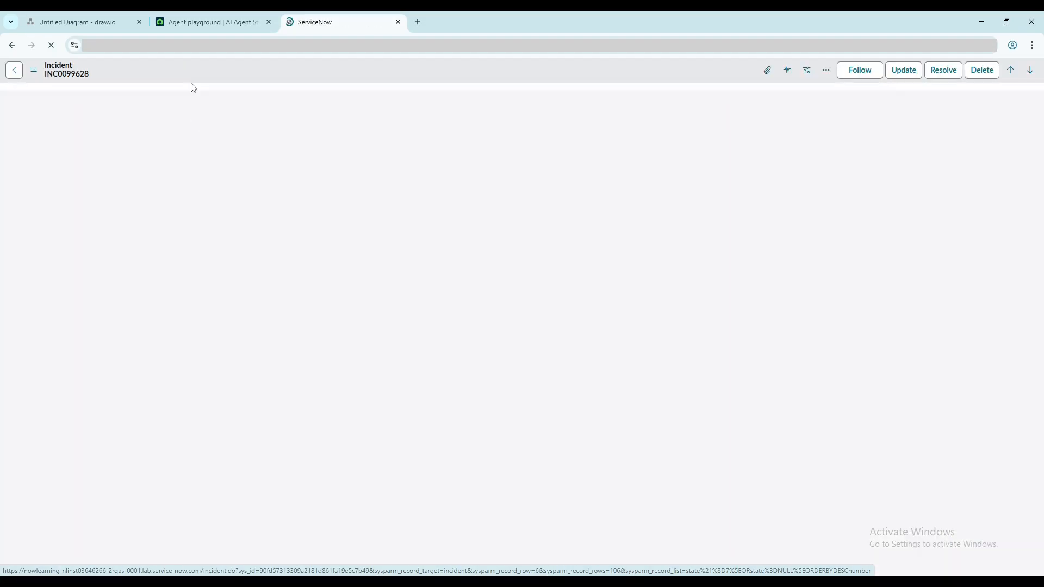
# Step: Start a test of the Incident Categorization Agent with the task "Provide me incident category and sub category INC0099628"
pyautogui.click(208, 23)
pyautogui.click(273, 294)
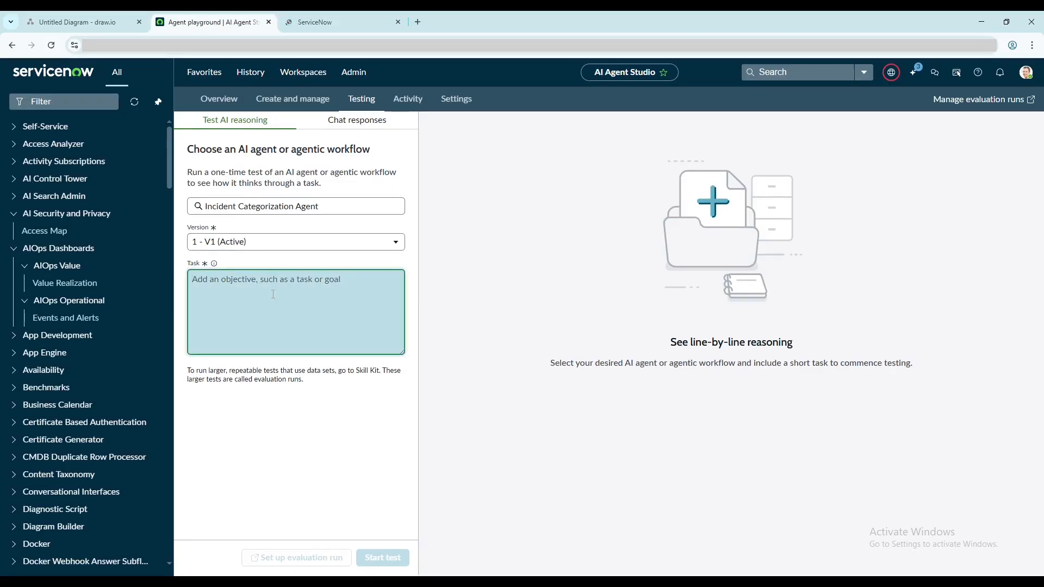
pyautogui.hotkey('ctrl', 'v')
pyautogui.write('provide me ')
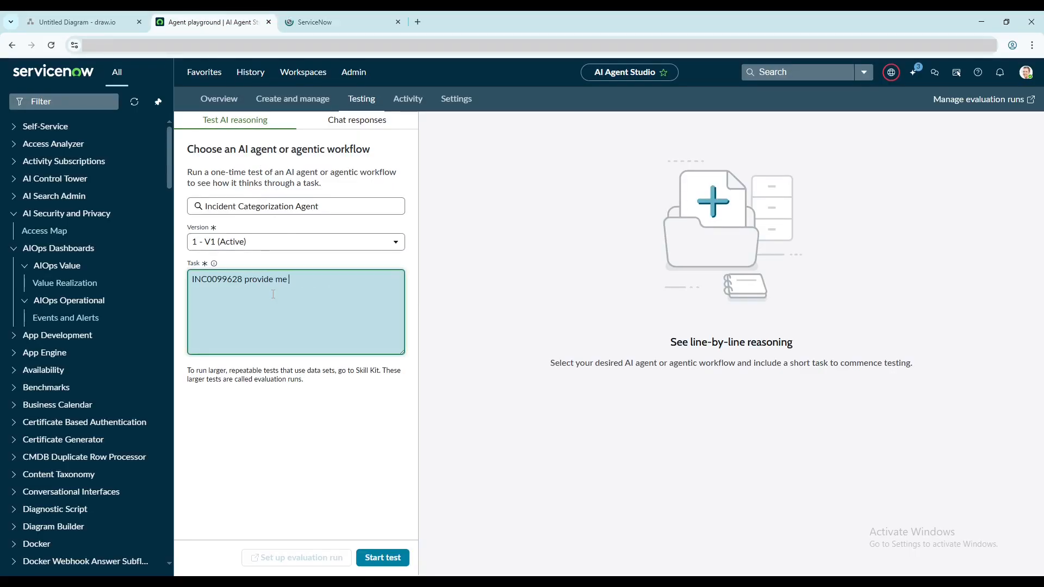
pyautogui.write('incident category an')
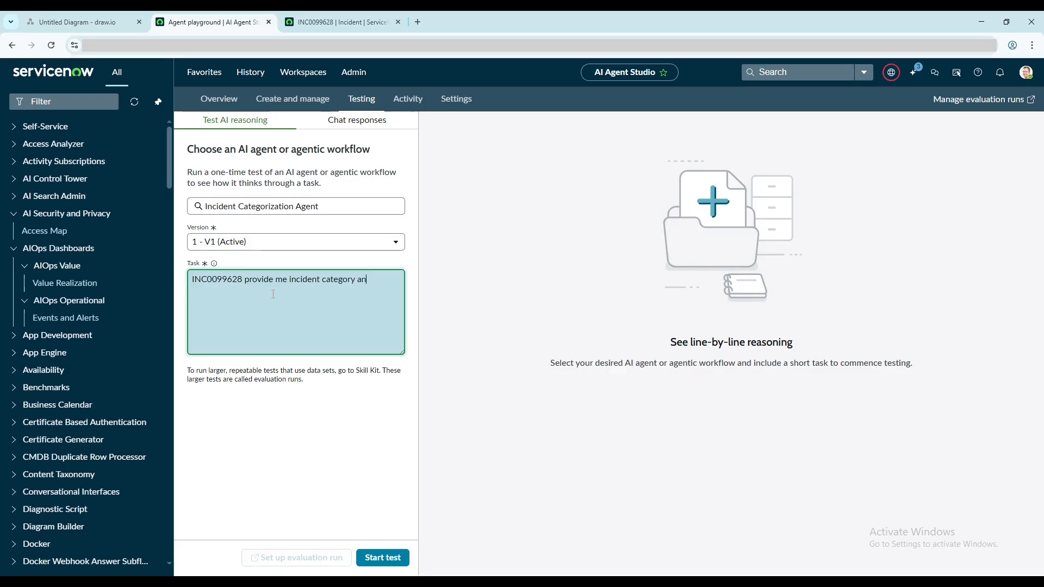
pyautogui.write('d sub category')
pyautogui.moveTo(249, 279); pyautogui.dragTo(192, 279)
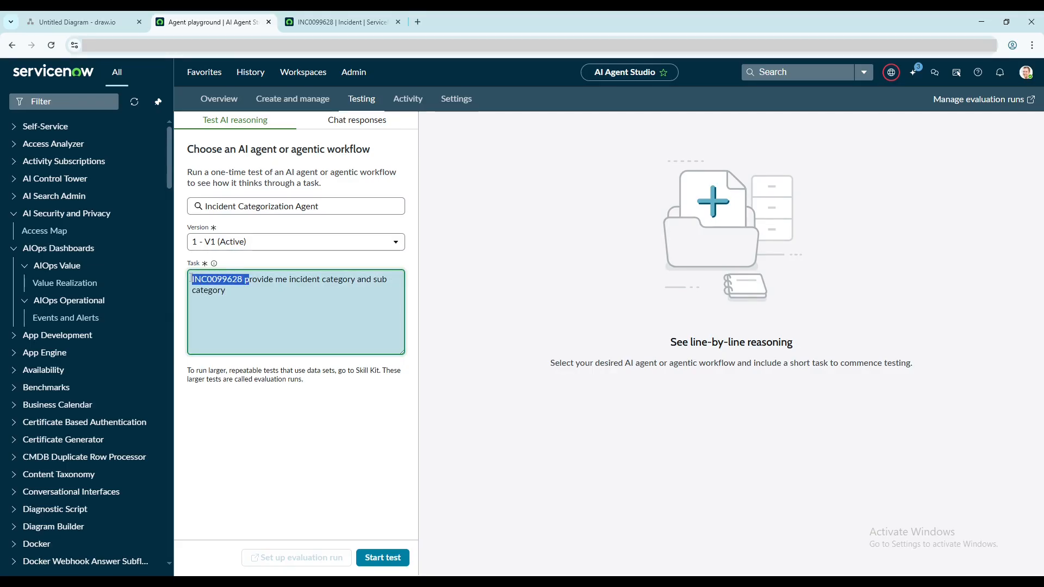
pyautogui.press('BackSpace')
pyautogui.write('P')
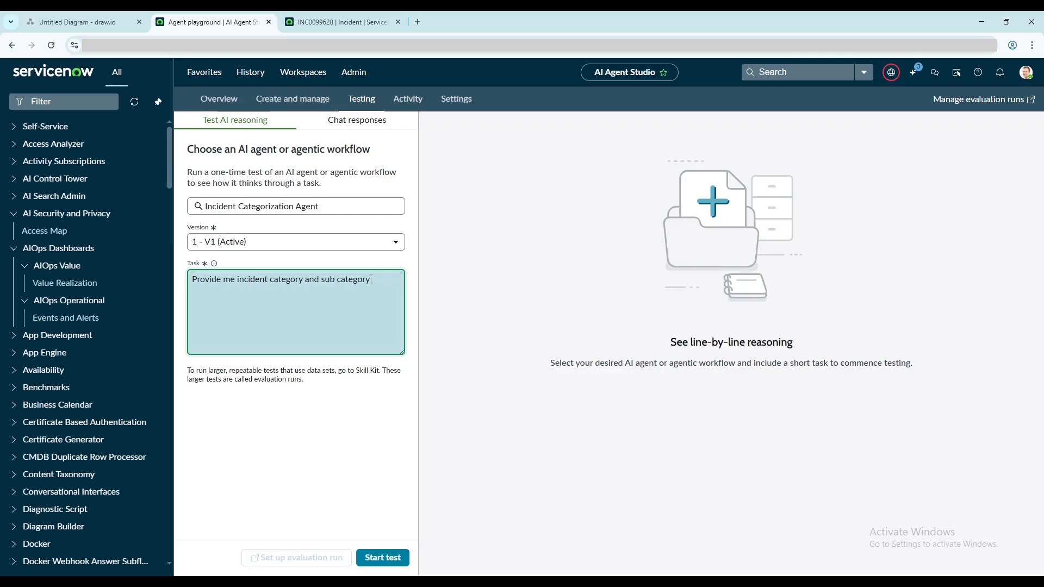
pyautogui.hotkey('ctrl', 'v')
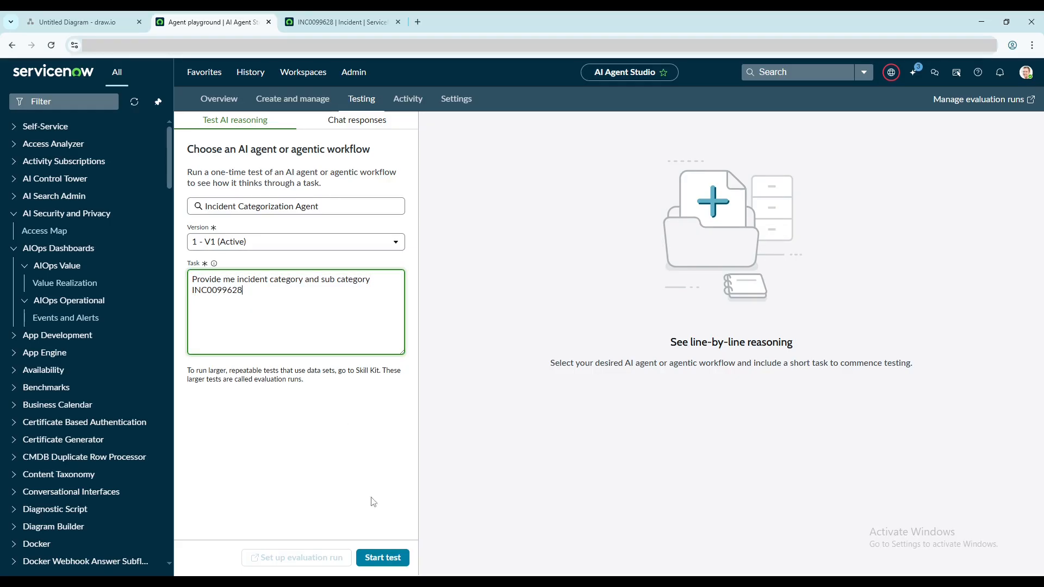
pyautogui.click(379, 558)
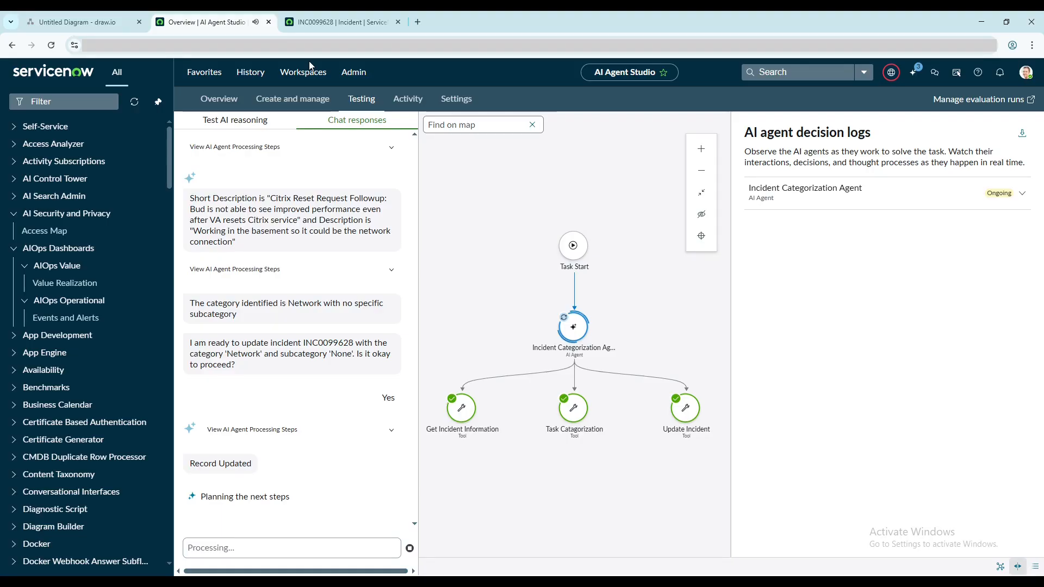
# Step: Check the category, subcategory and work notes on the open incident INC0099628
pyautogui.hotkey('ctrl', 'Tab')
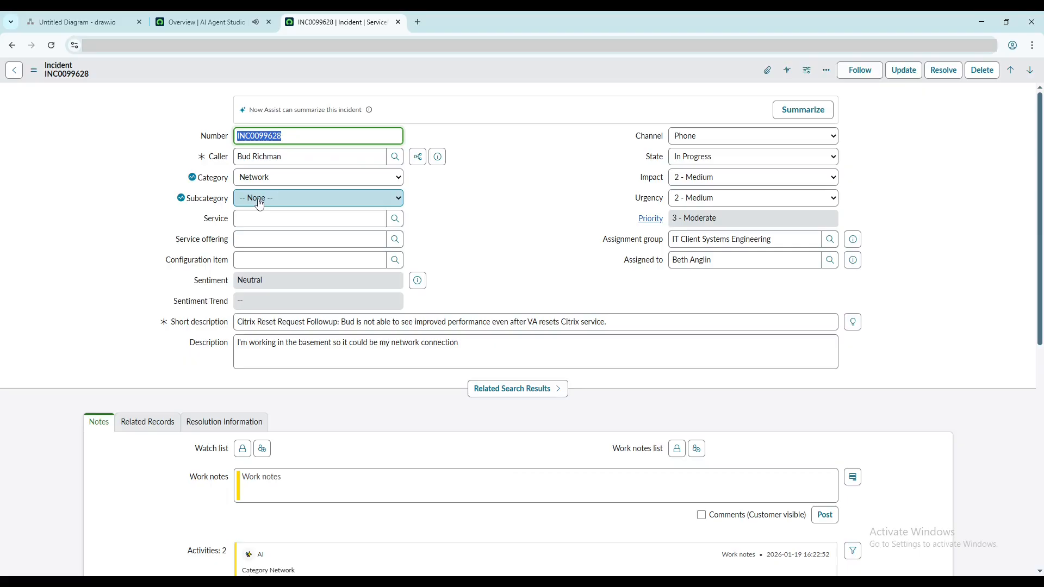
pyautogui.scroll(-2, 277, 466)
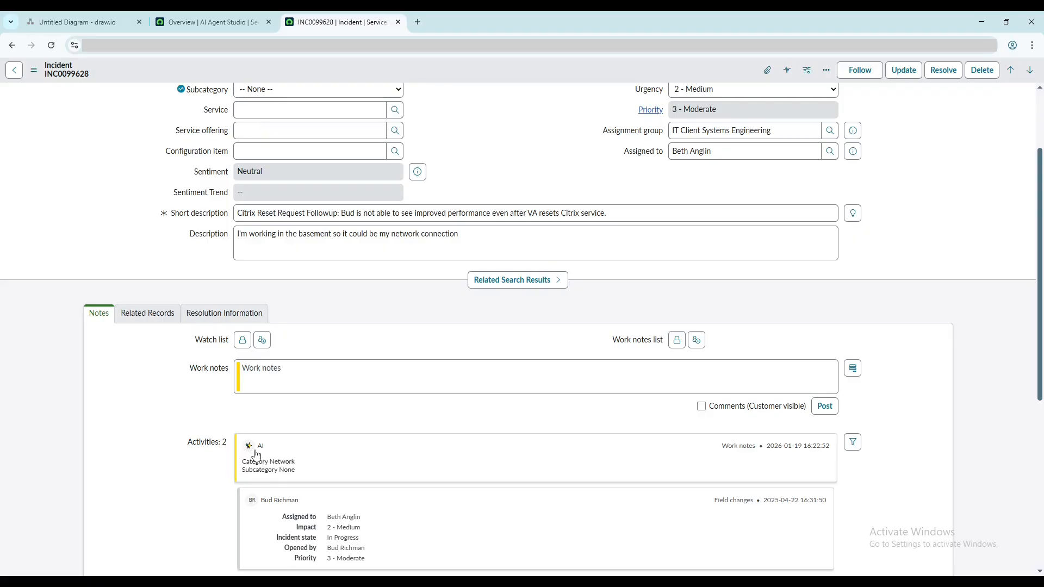
pyautogui.scroll(2, 164, 364)
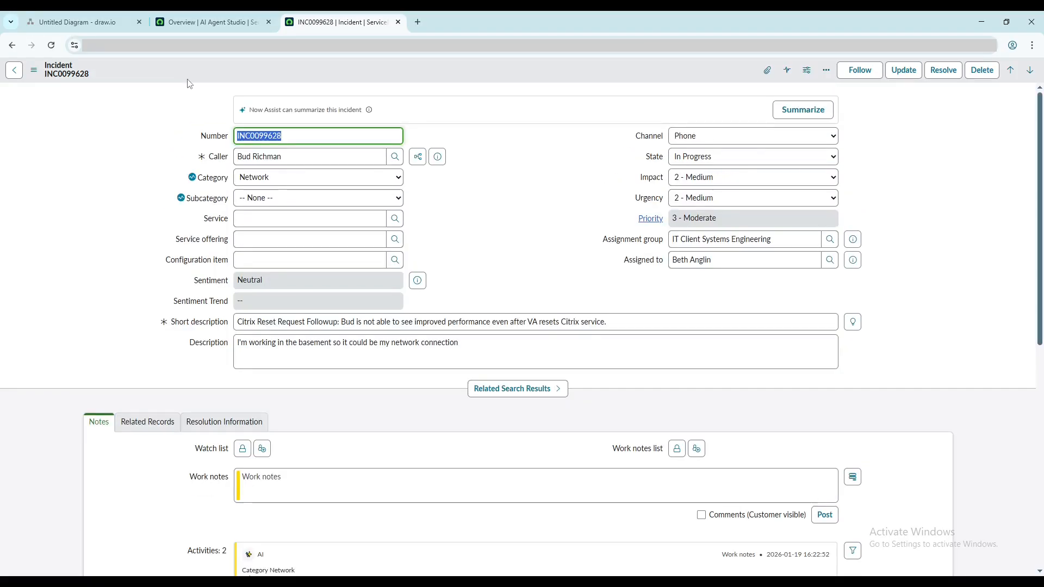
# Step: Expand the Incident Categorization Agent's decision log and review its tool calls alongside the description and category replies in the test chat
pyautogui.click(206, 24)
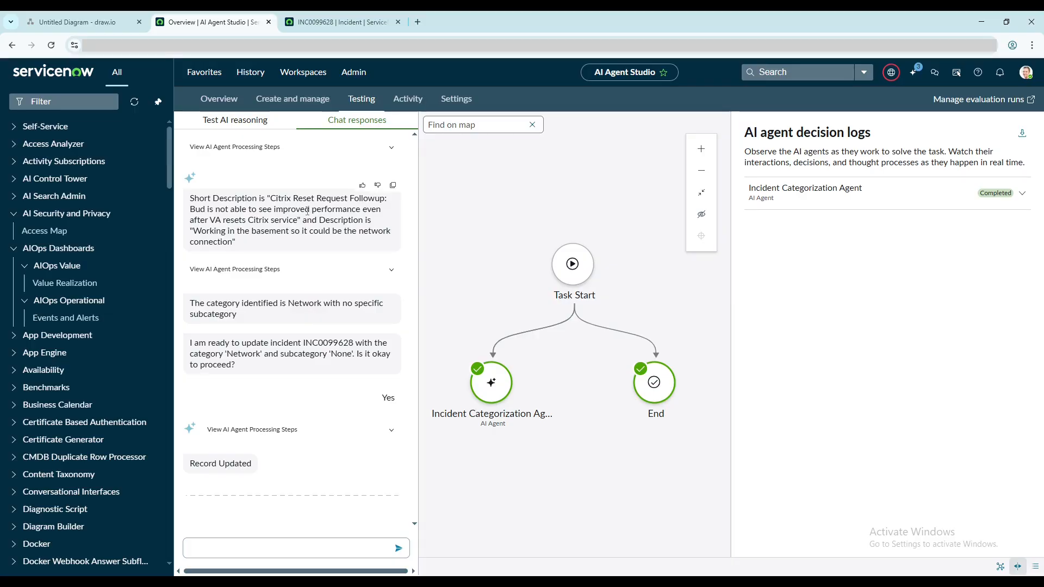
pyautogui.click(1020, 194)
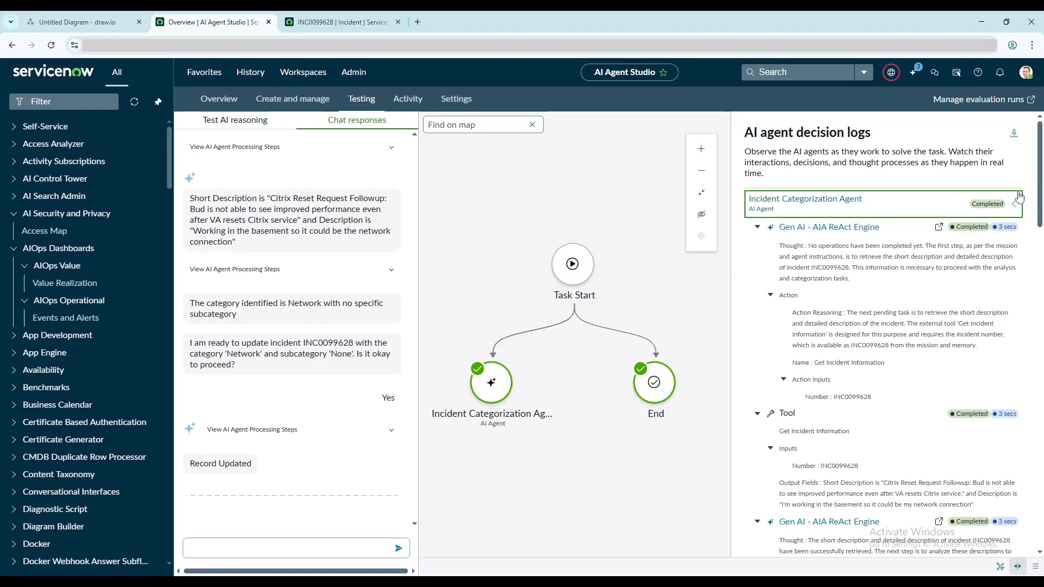
pyautogui.scroll(-4, 804, 381)
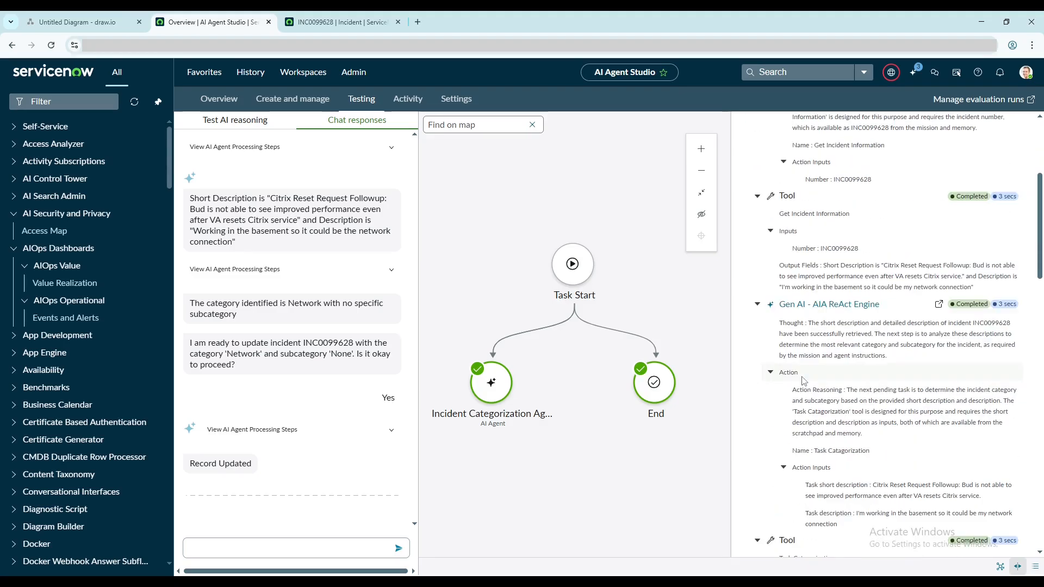
pyautogui.scroll(-5, 804, 381)
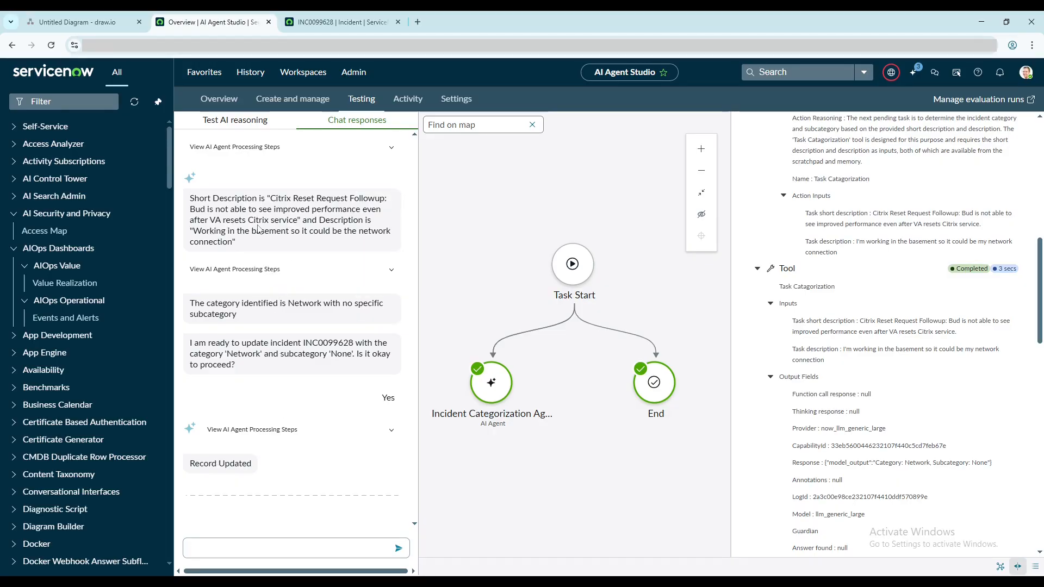
pyautogui.moveTo(189, 197); pyautogui.dragTo(268, 275)
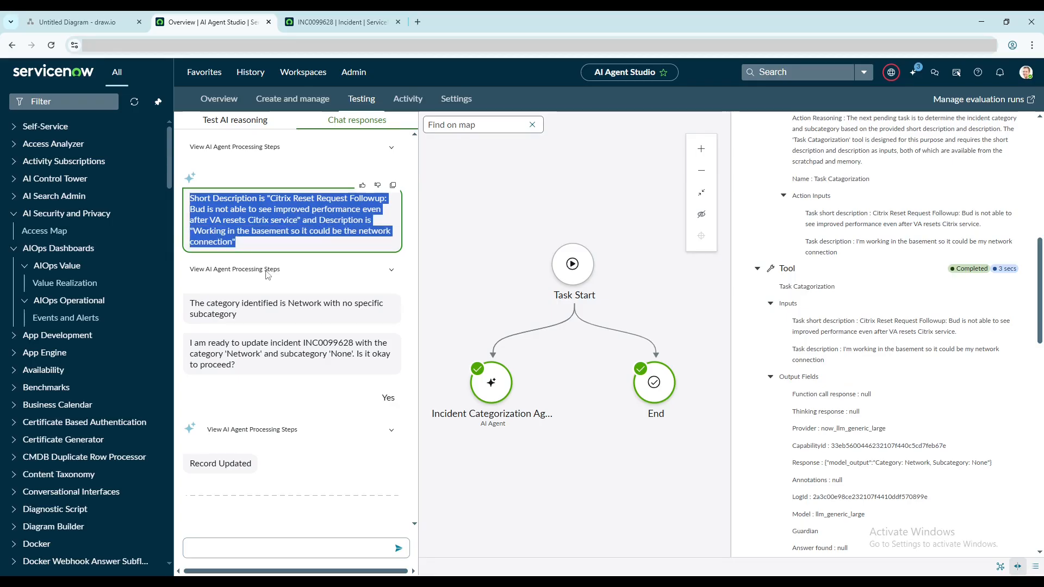
pyautogui.moveTo(190, 303); pyautogui.dragTo(232, 314)
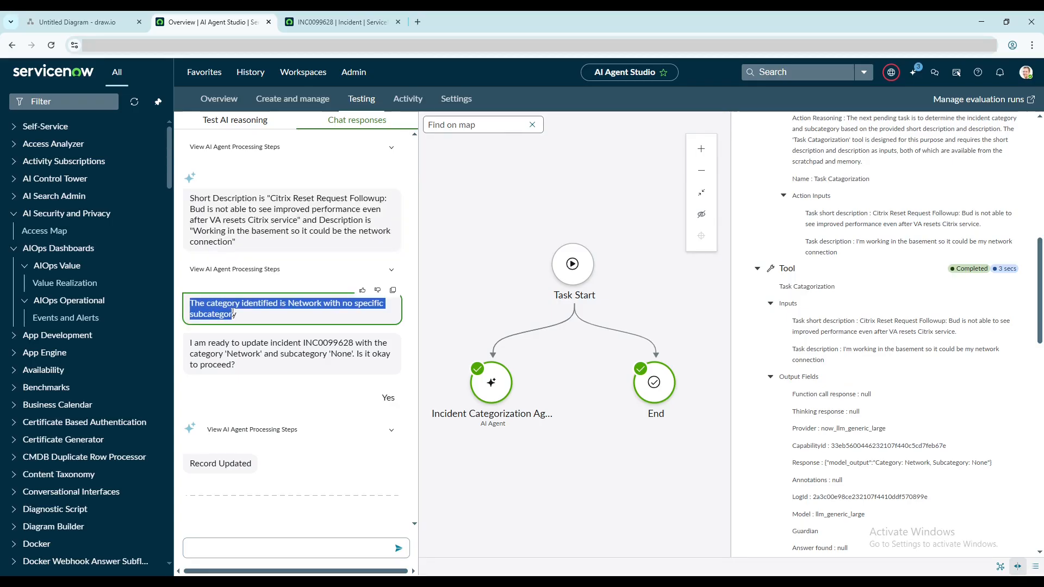